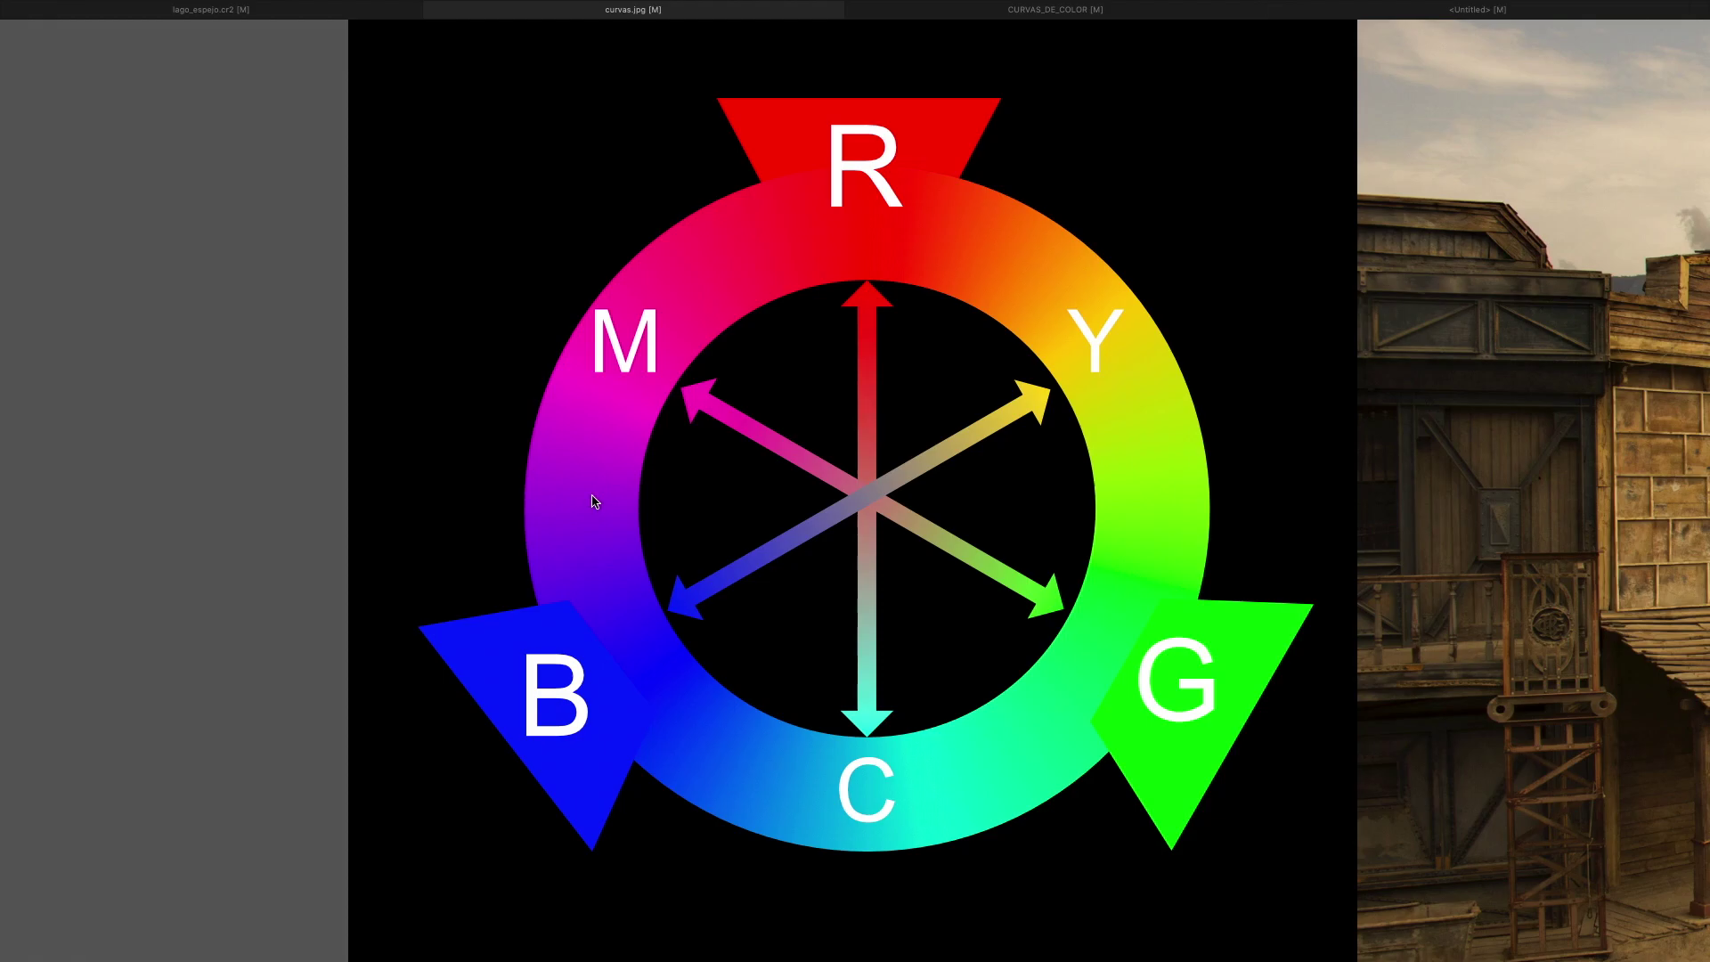
Add a Curves adjustment to the western-town photo and reposition its panel
scroll(595, 501, right, 3)
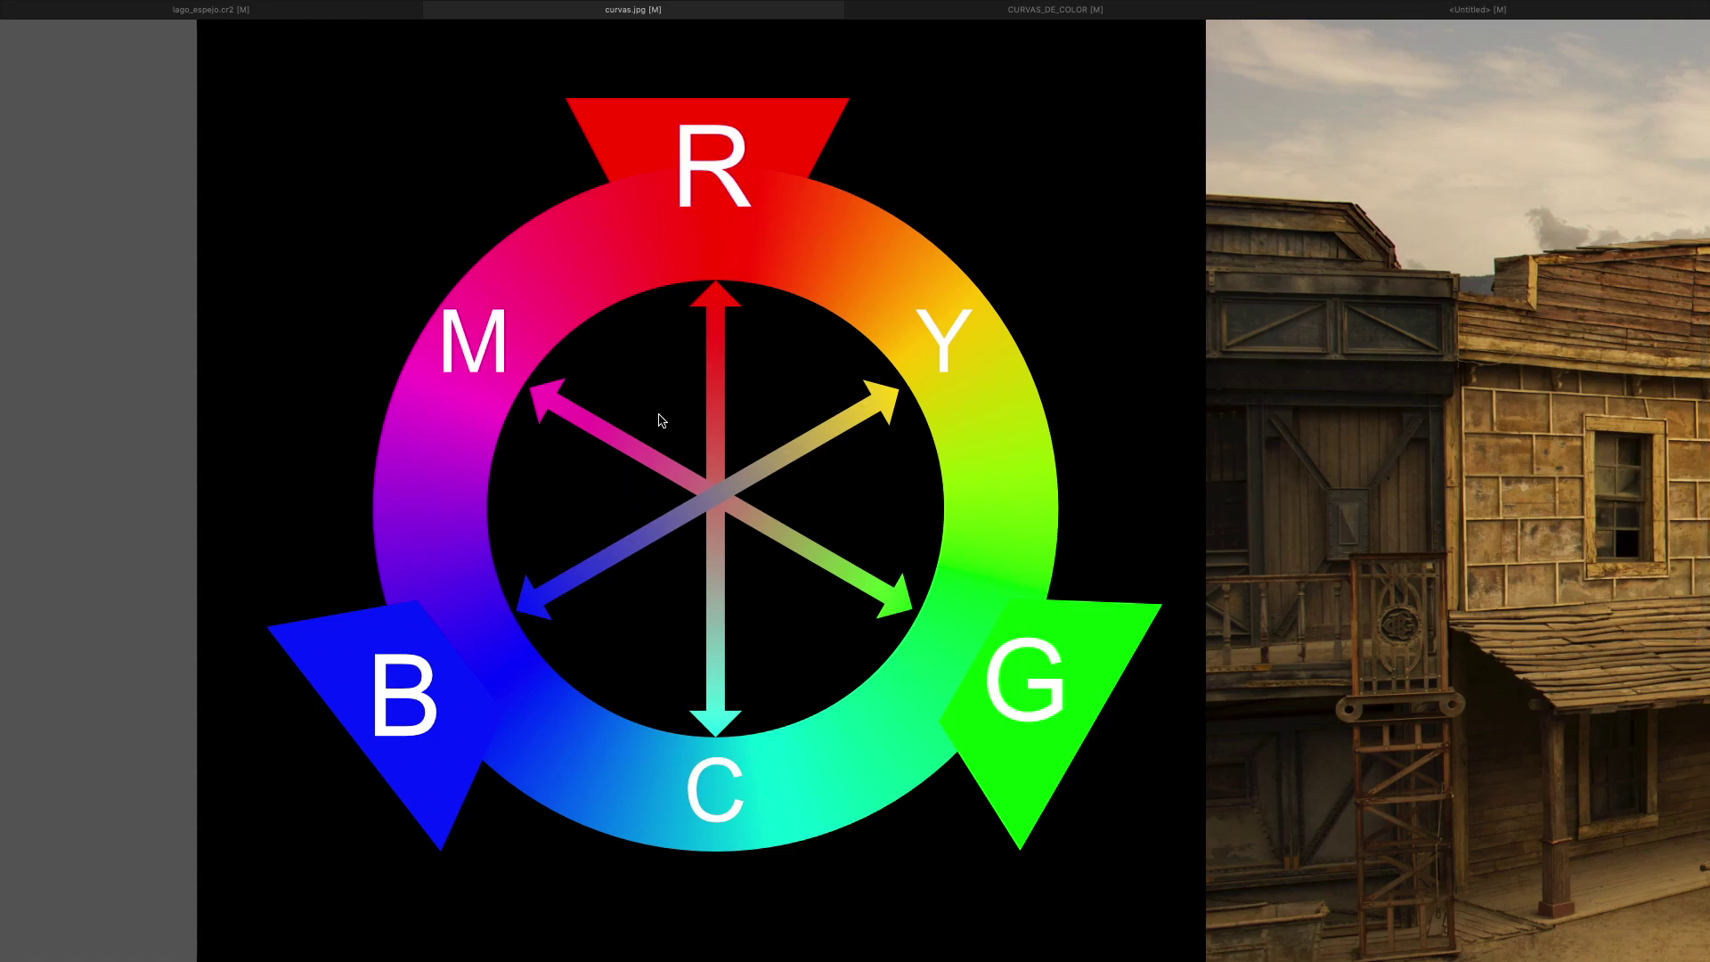
scroll(661, 420, down, 3)
scroll(661, 420, down, 2)
scroll(661, 421, right, 3)
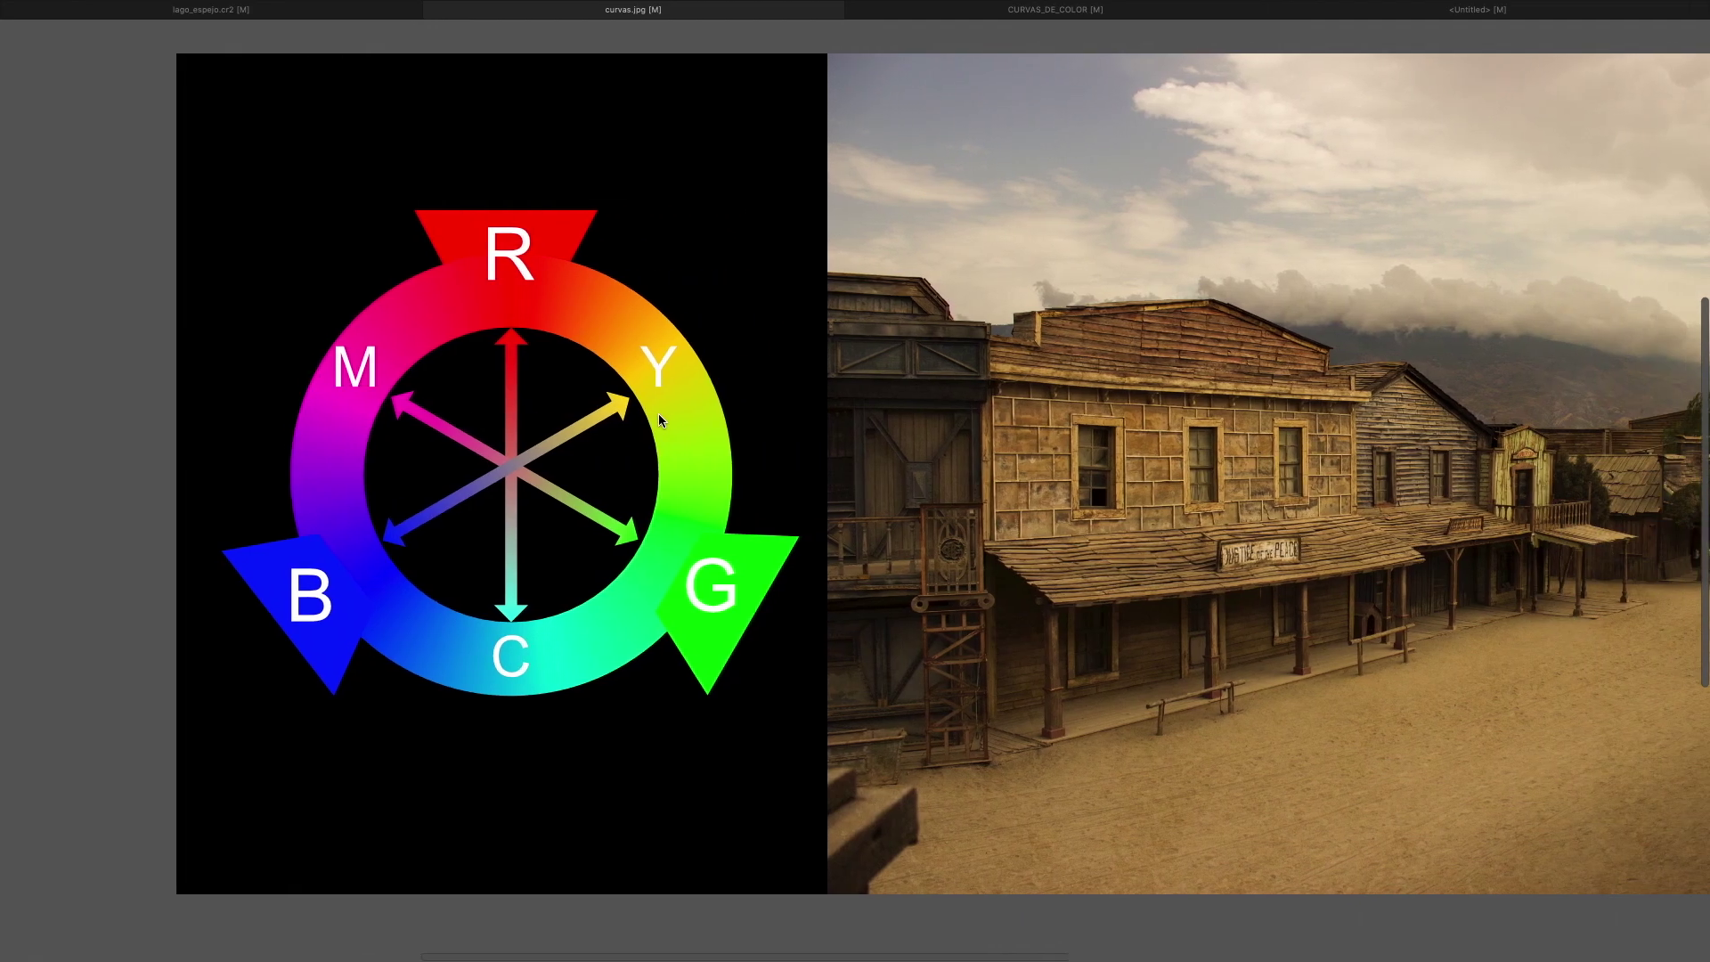
scroll(661, 420, down, 2)
scroll(661, 420, right, 3)
scroll(661, 421, right, 1)
scroll(661, 421, down, 2)
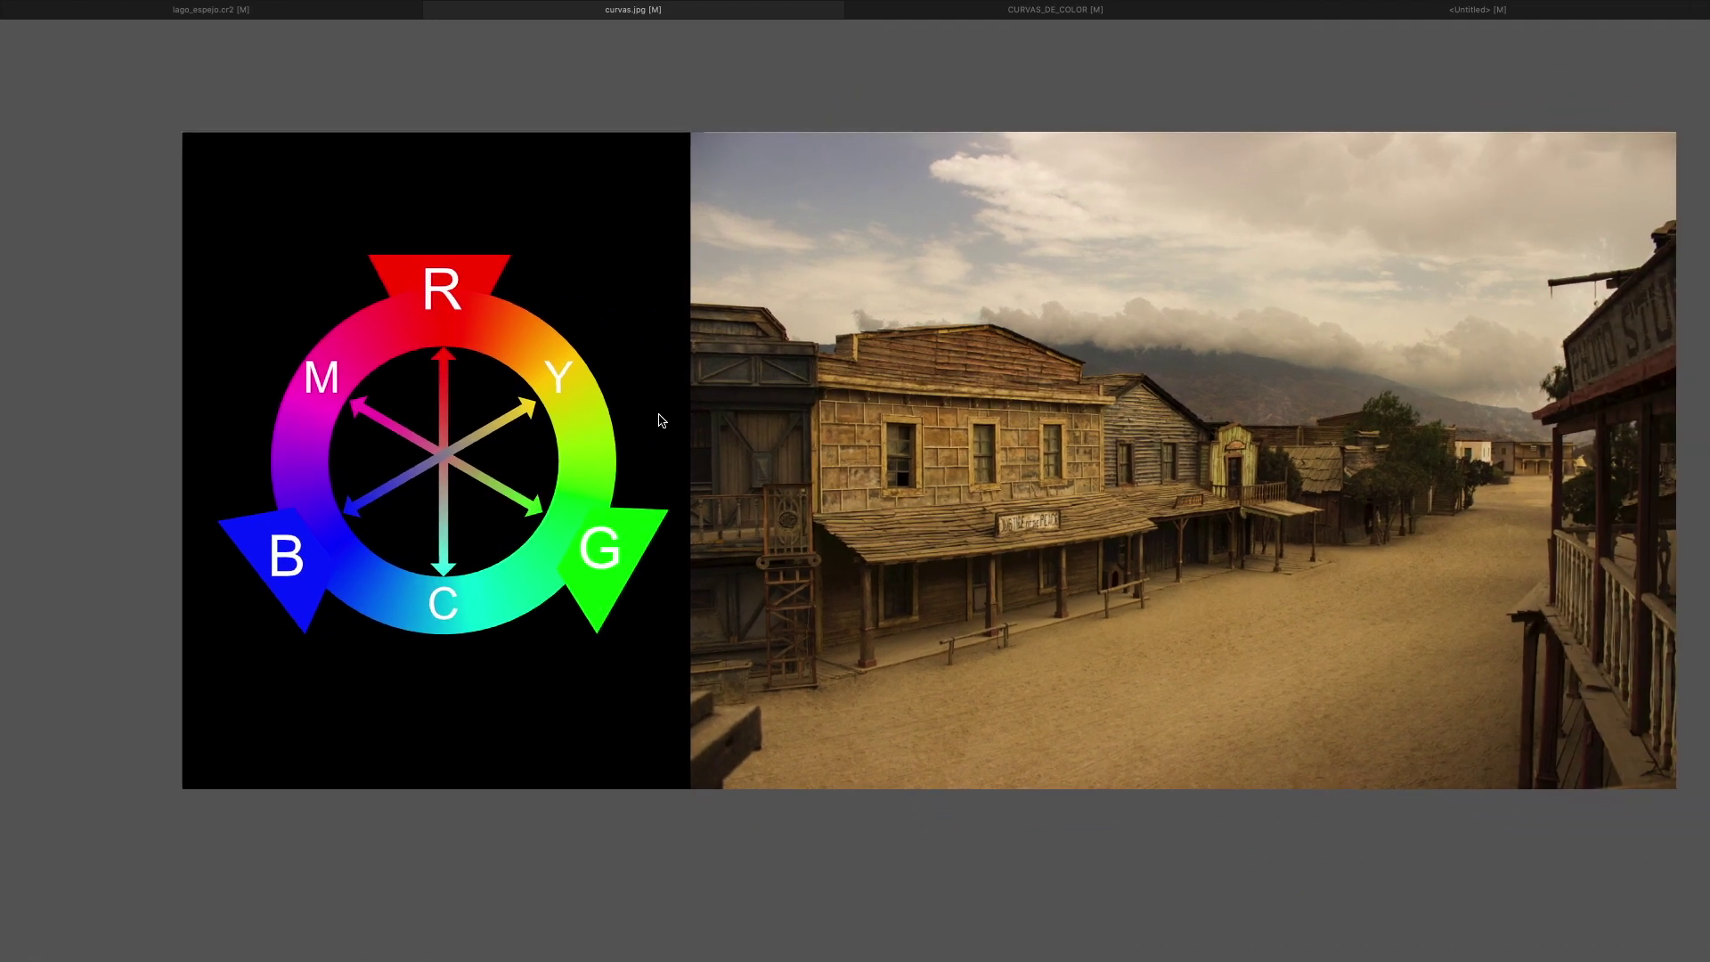
scroll(661, 420, right, 2)
scroll(661, 420, up, 2)
scroll(661, 420, up, 1)
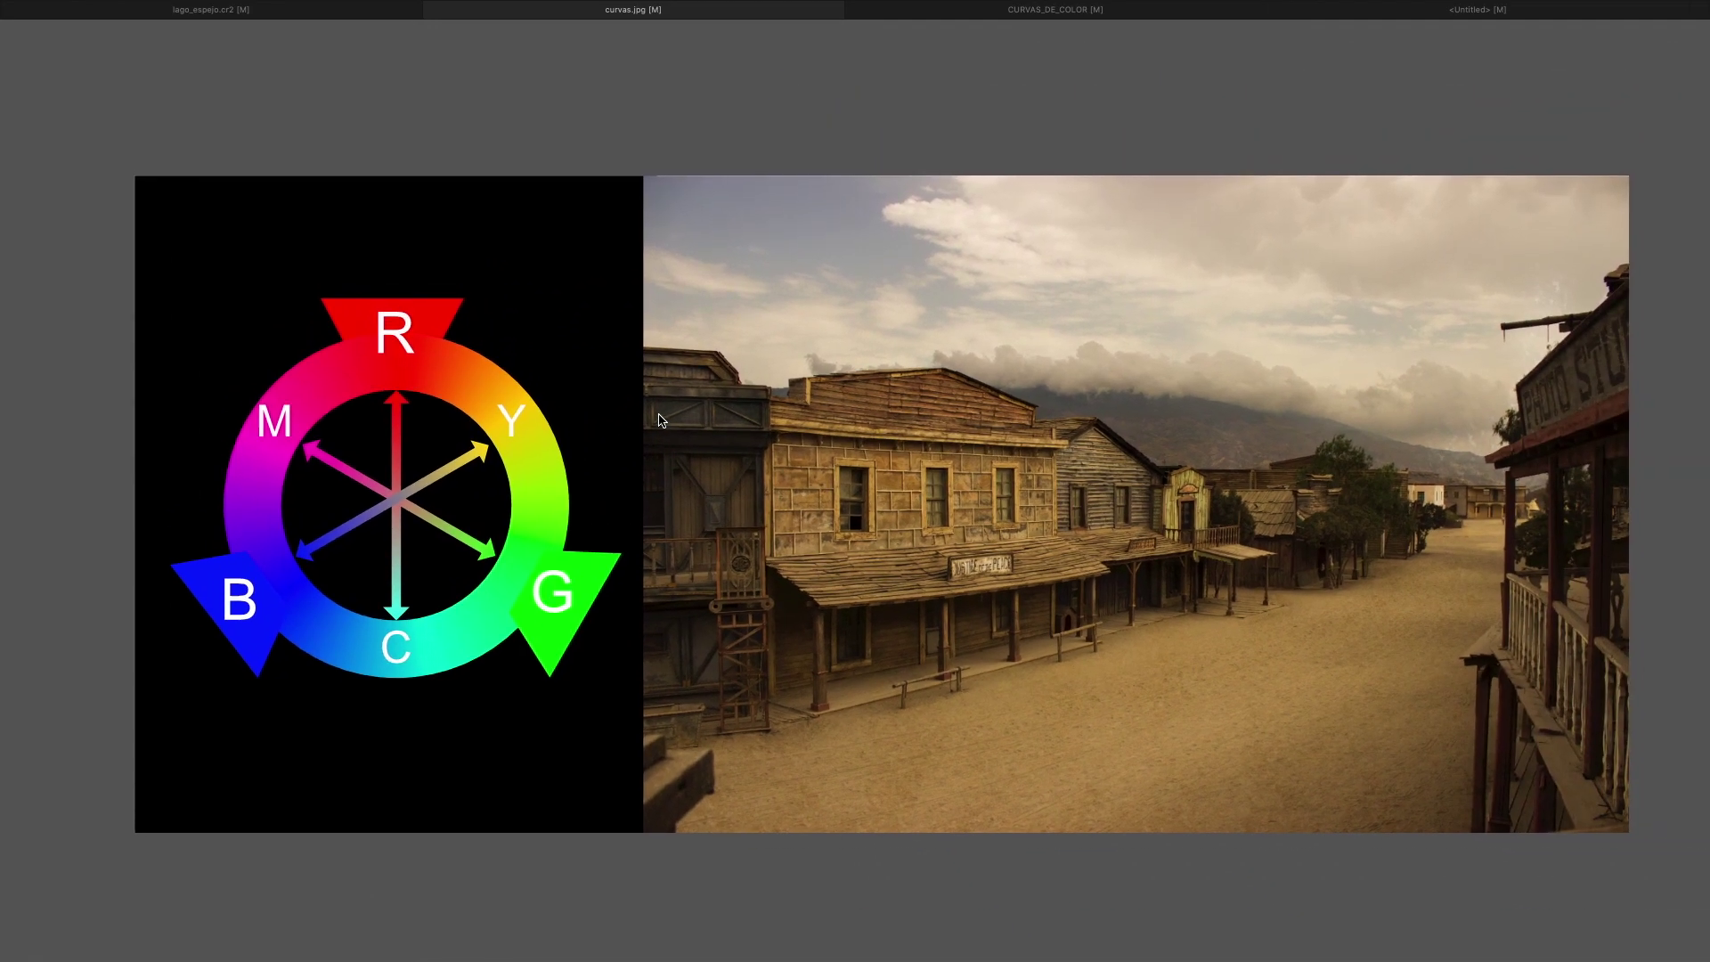
key(super+m)
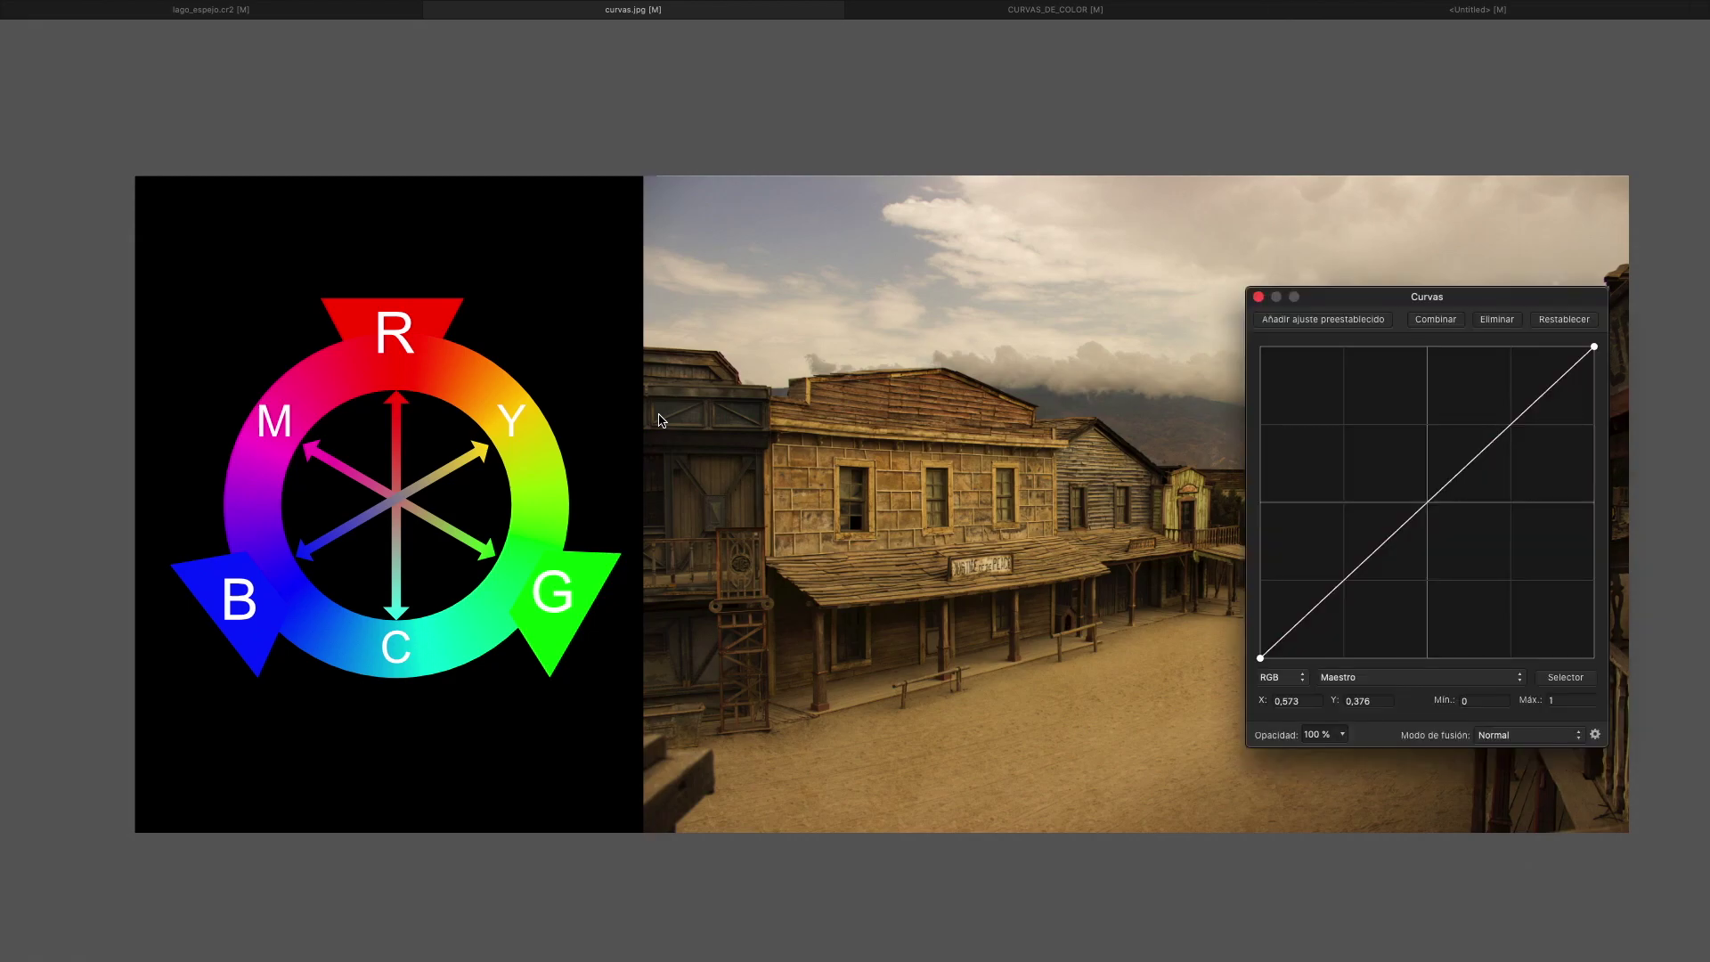
drag(1319, 297, 1287, 263)
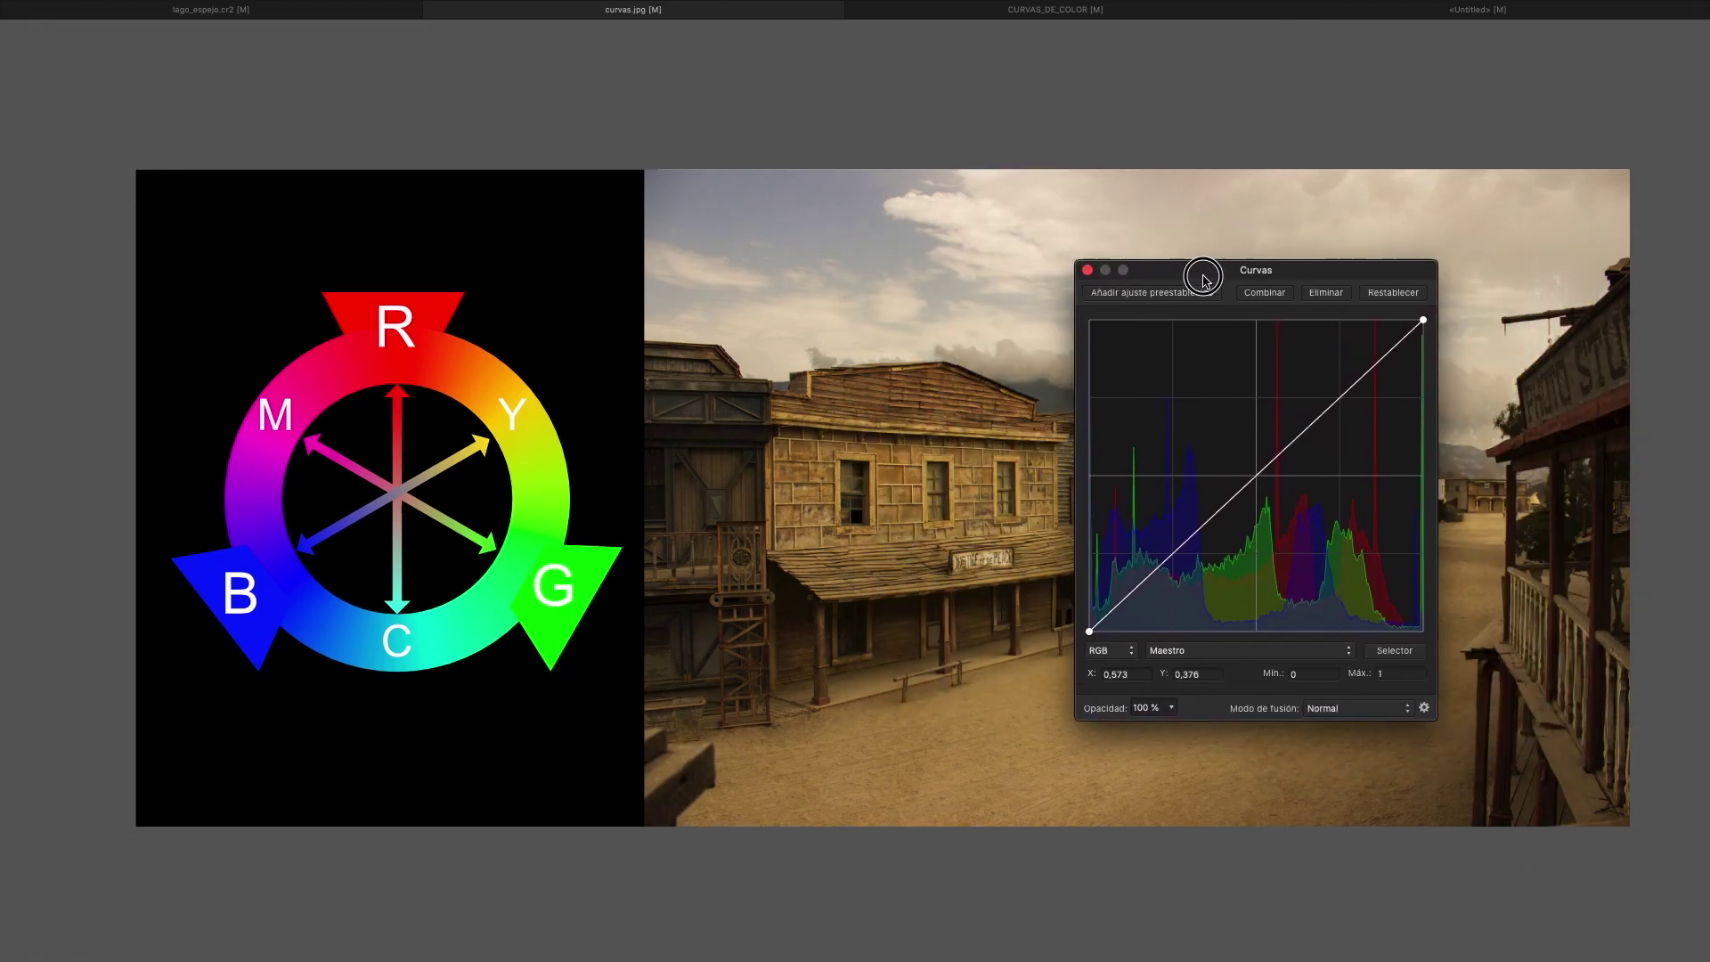
On the Rojo channel, preview the red curve bent up and down, then restore the diagonal
click(1350, 649)
click(1340, 656)
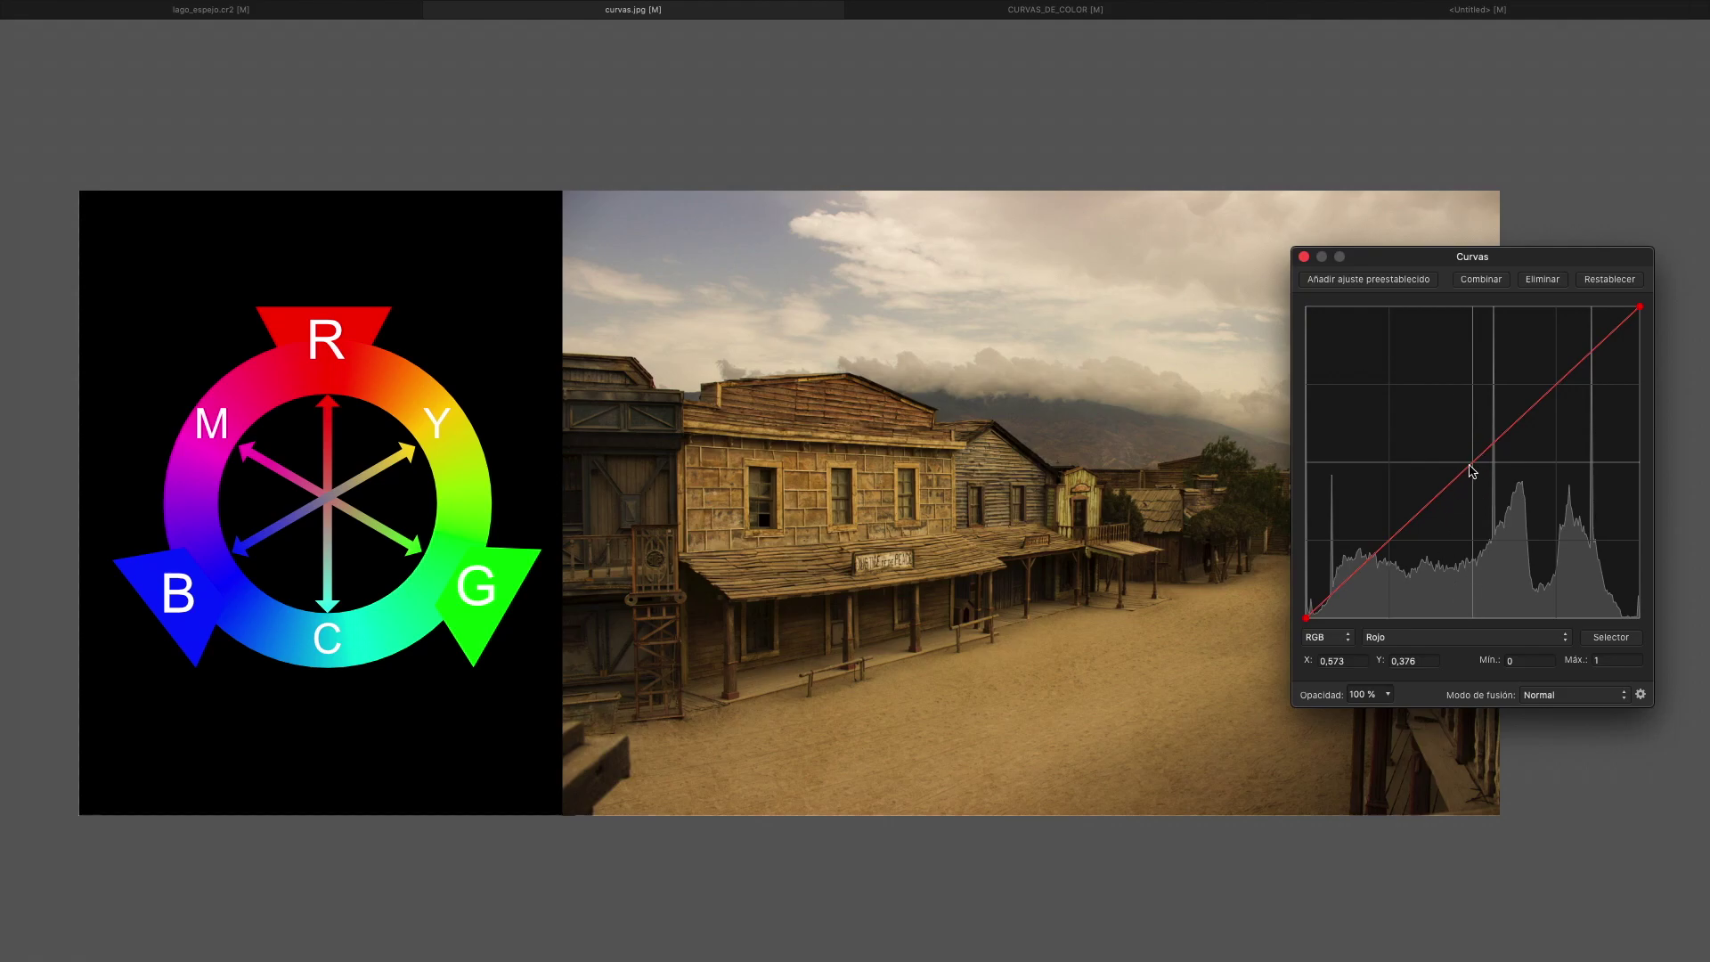
drag(1474, 470, 1446, 426)
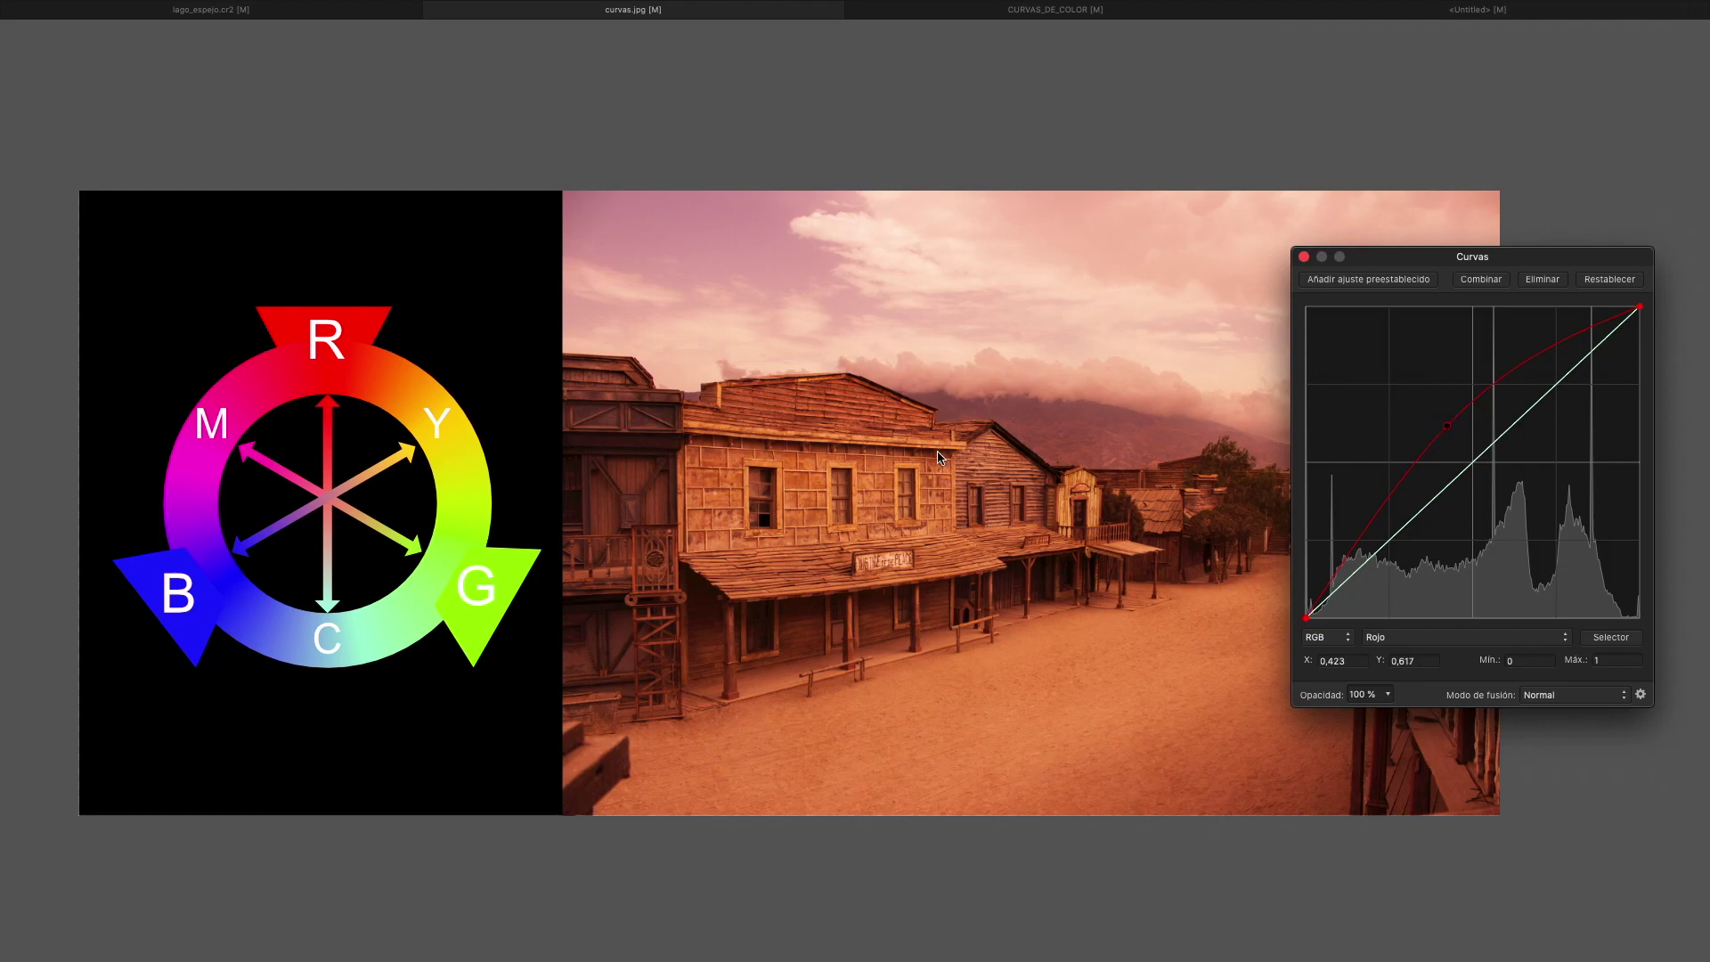
drag(1446, 425, 1513, 515)
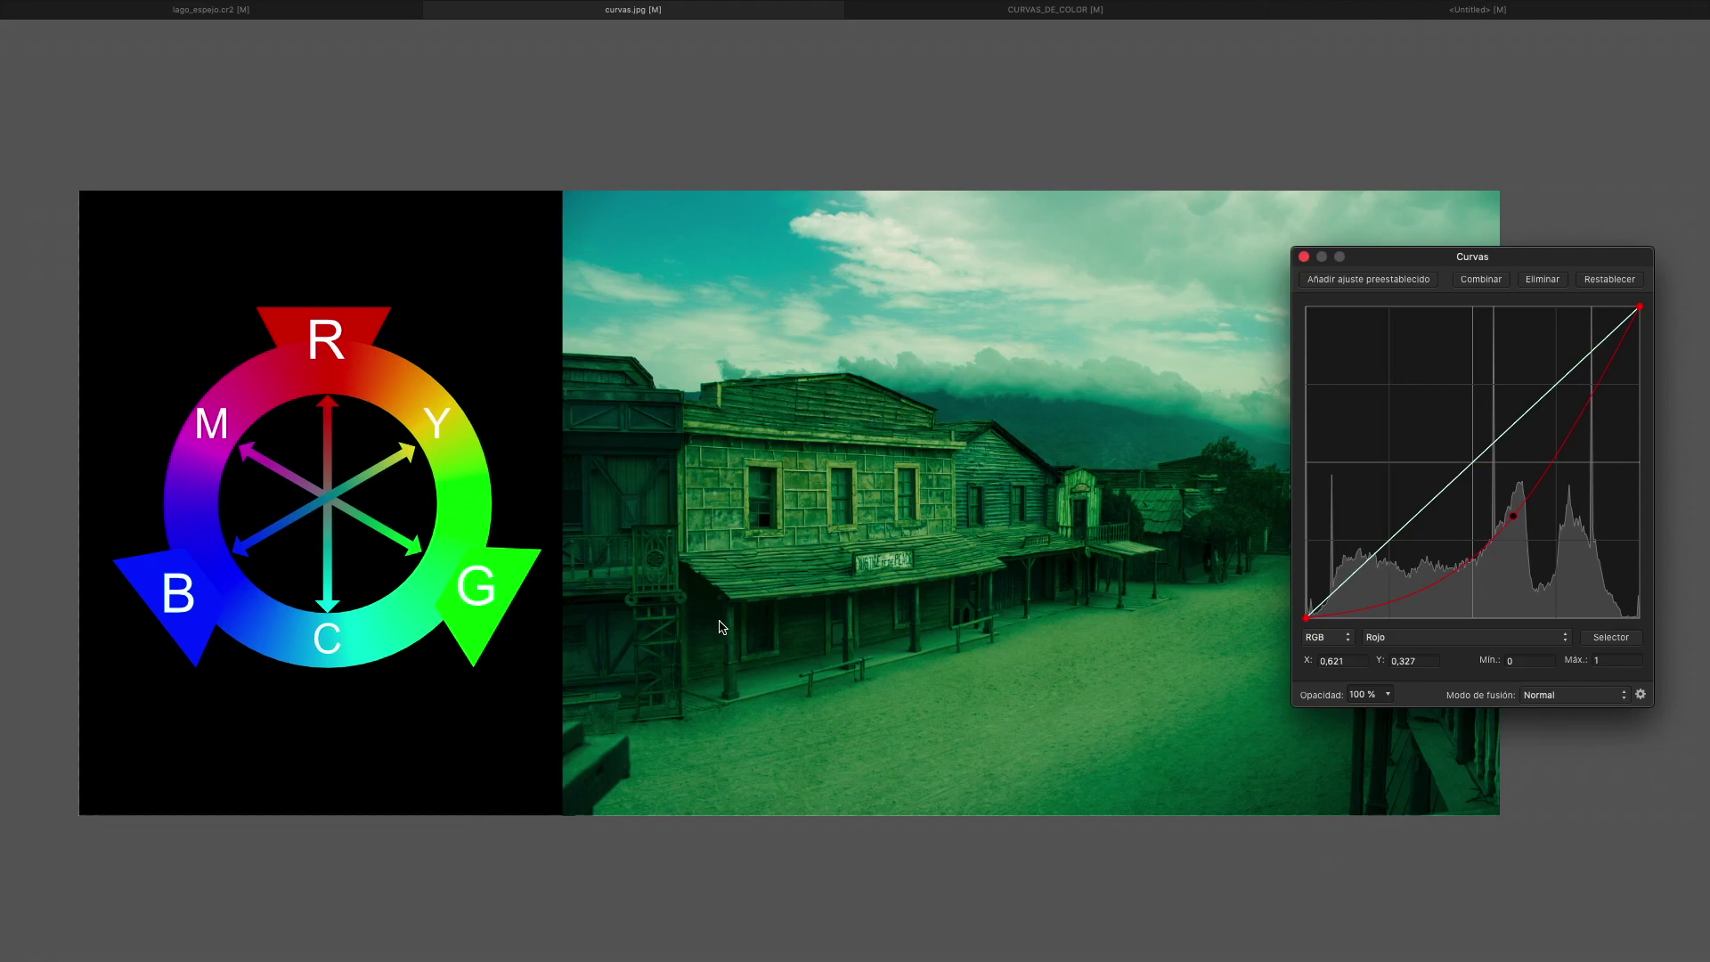
drag(1512, 520, 1474, 462)
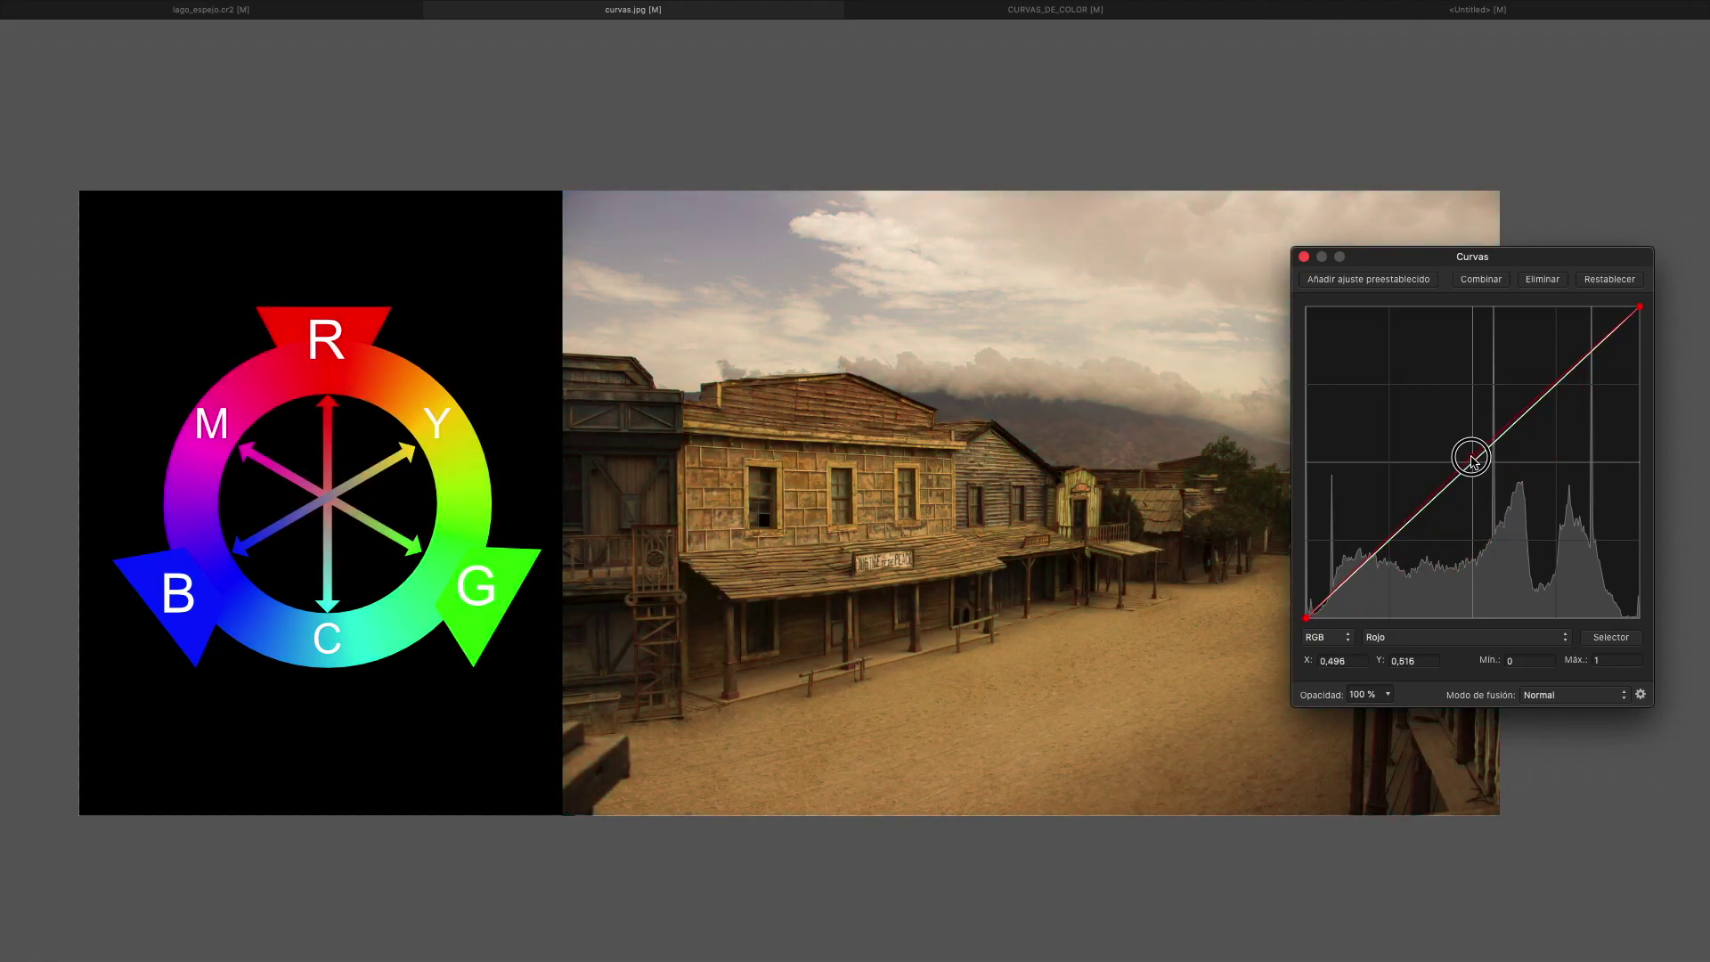
click(1437, 638)
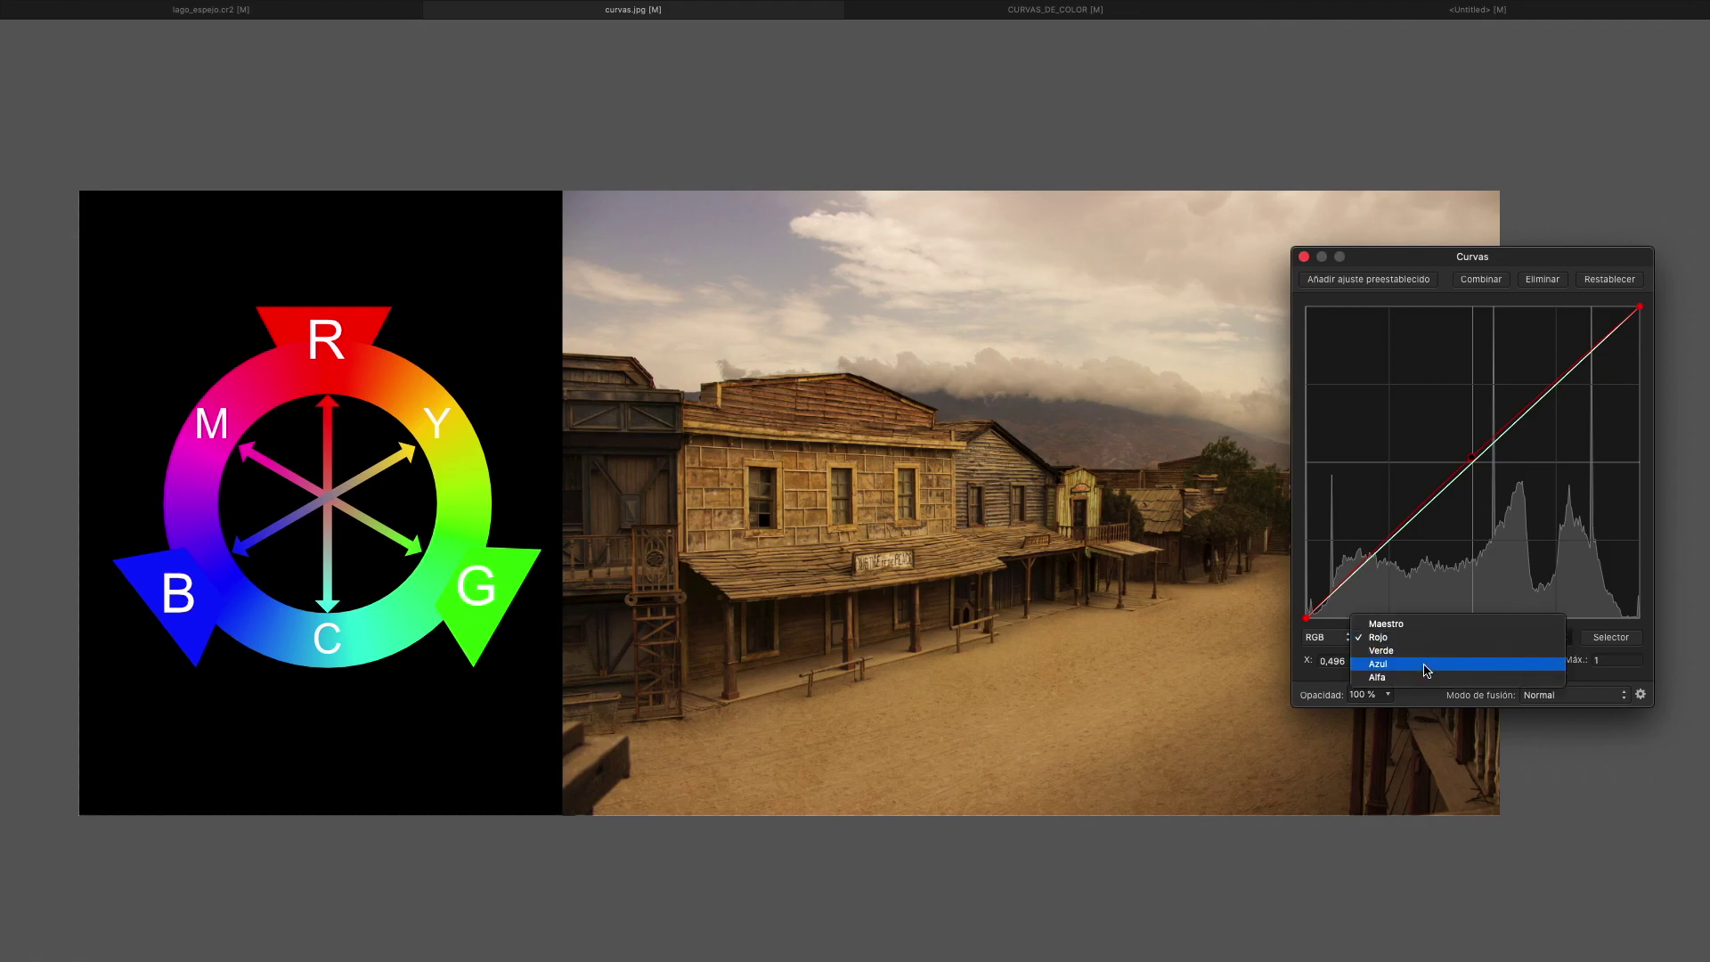
On the Azul channel, preview extra blue, then sag the curve below the diagonal for yellow warmth
click(1433, 663)
drag(1472, 467, 1447, 418)
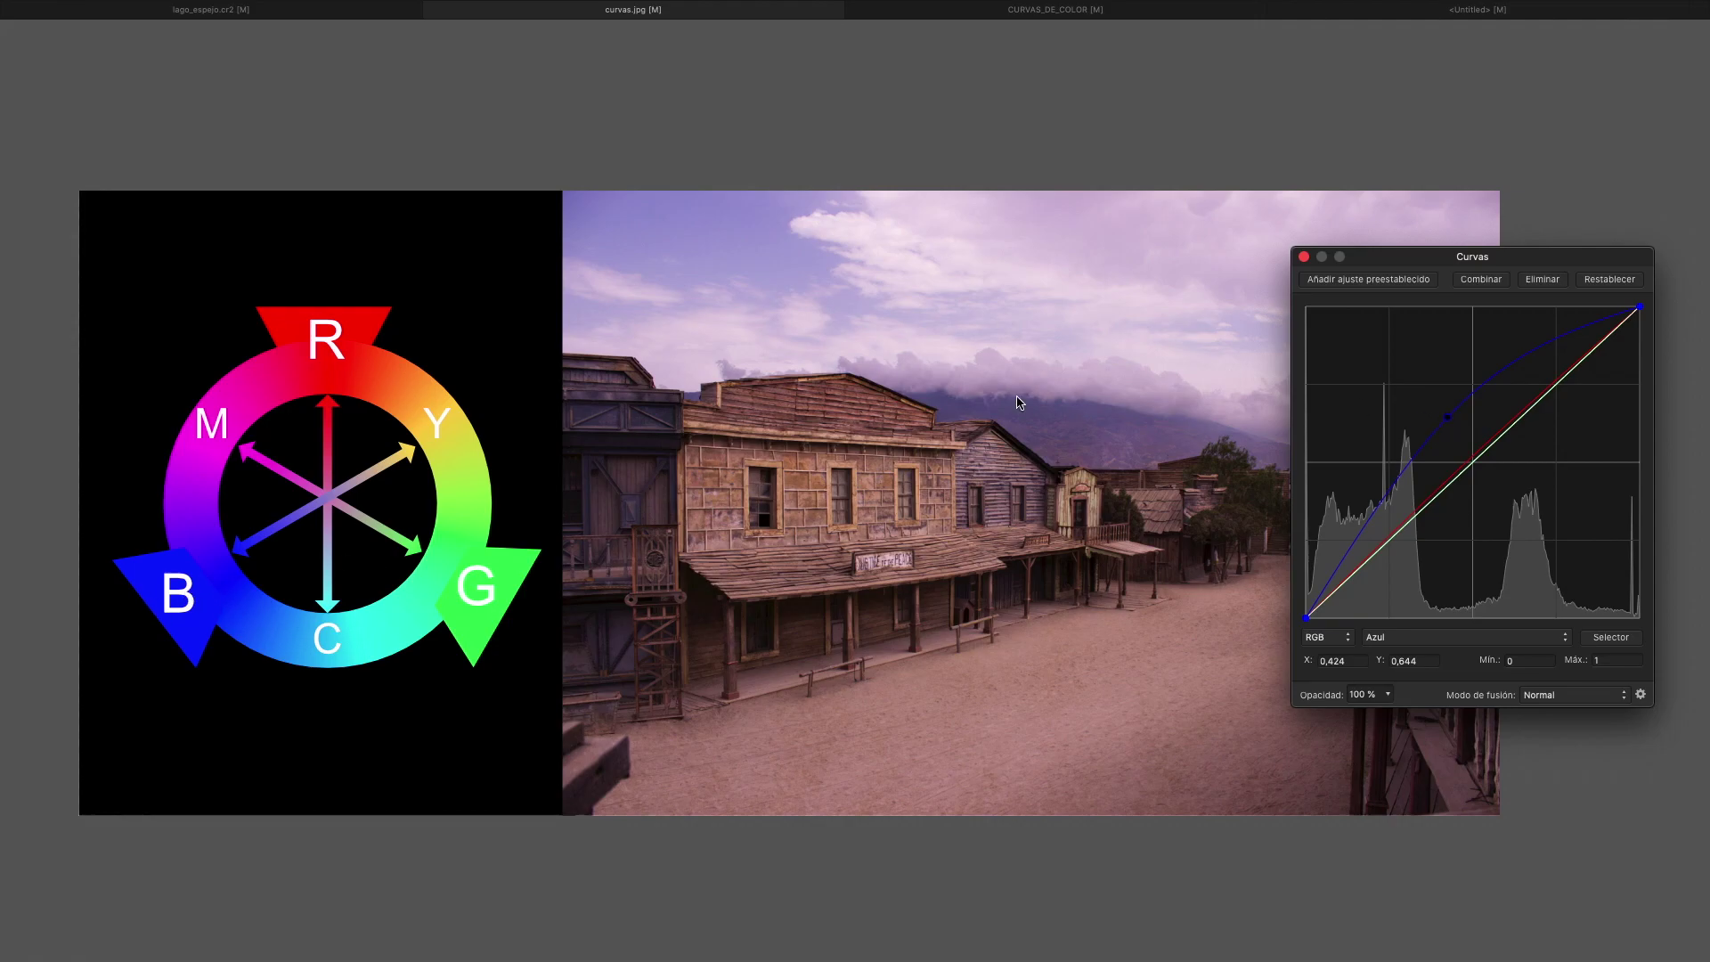
drag(1446, 419, 1497, 489)
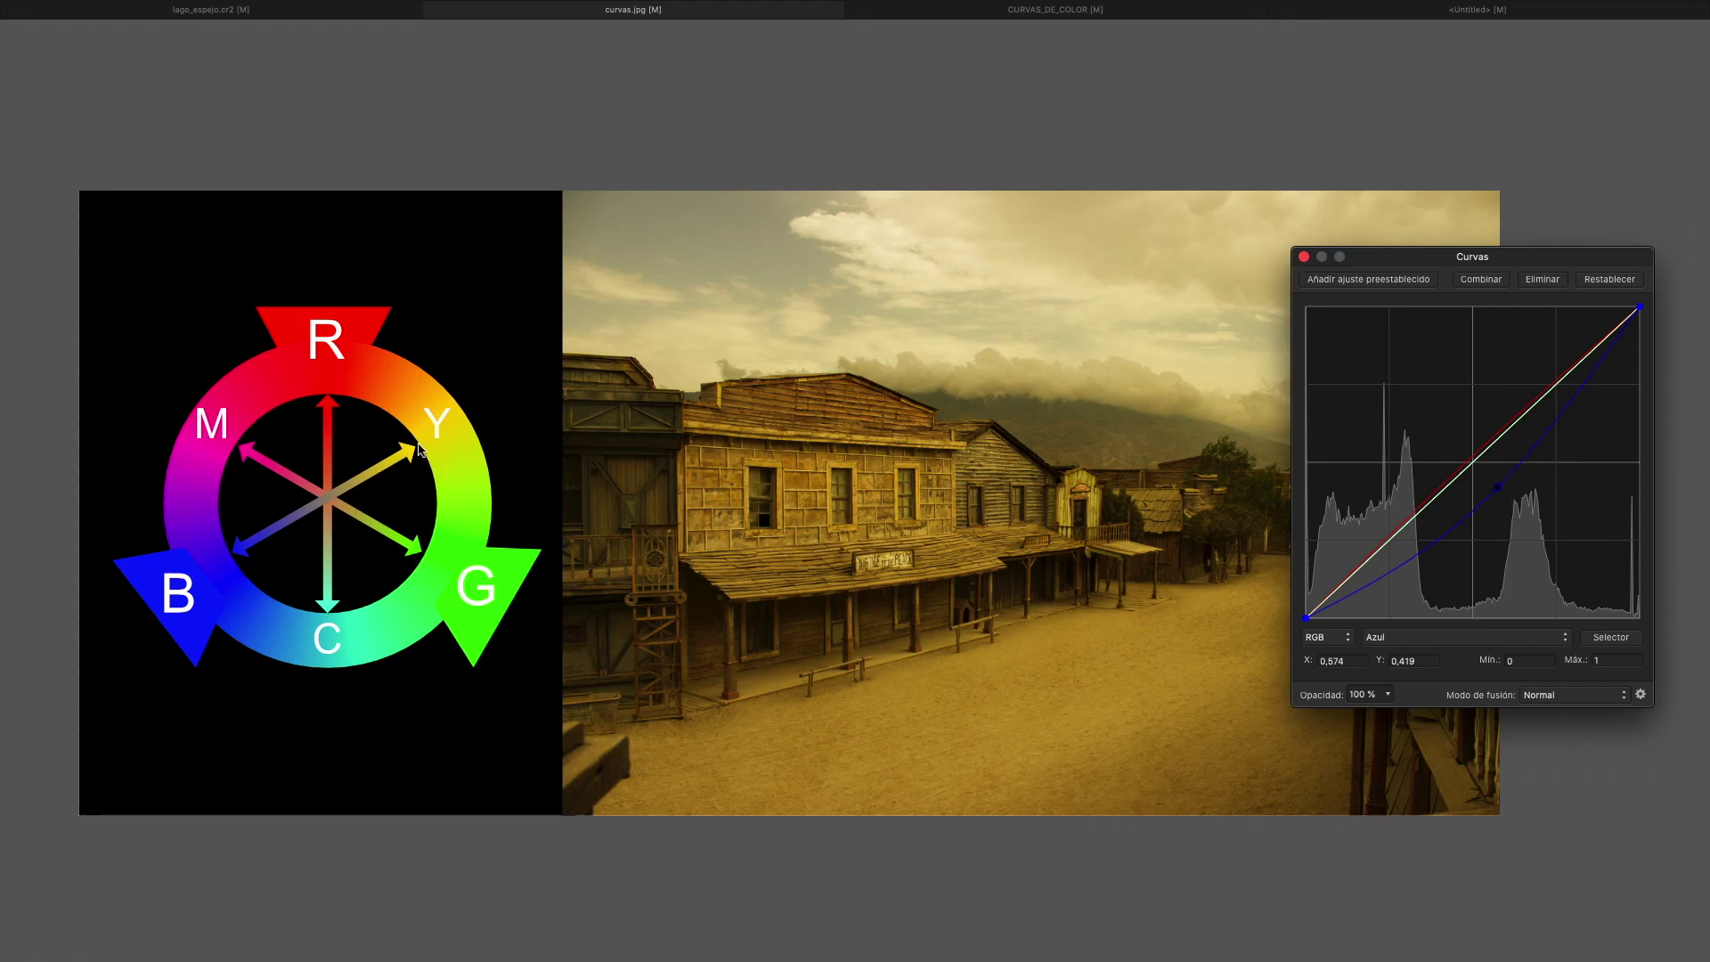
click(1417, 638)
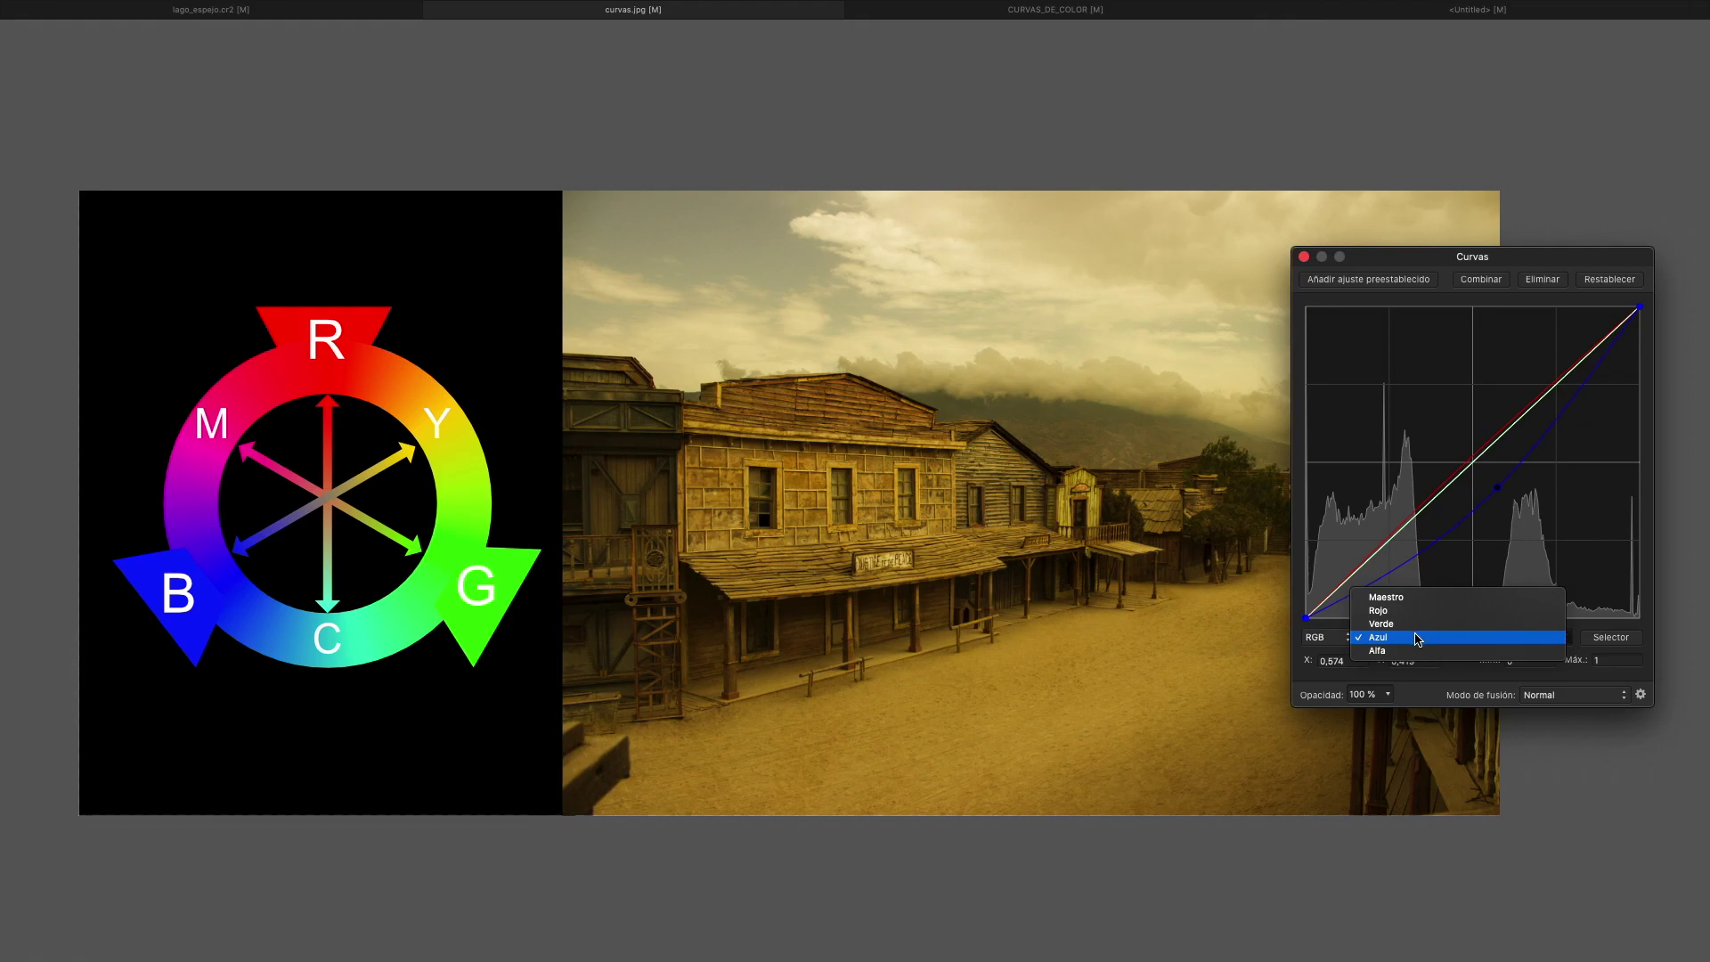
On the Verde channel, preview a green wash, then set the curve just below the diagonal
click(1418, 625)
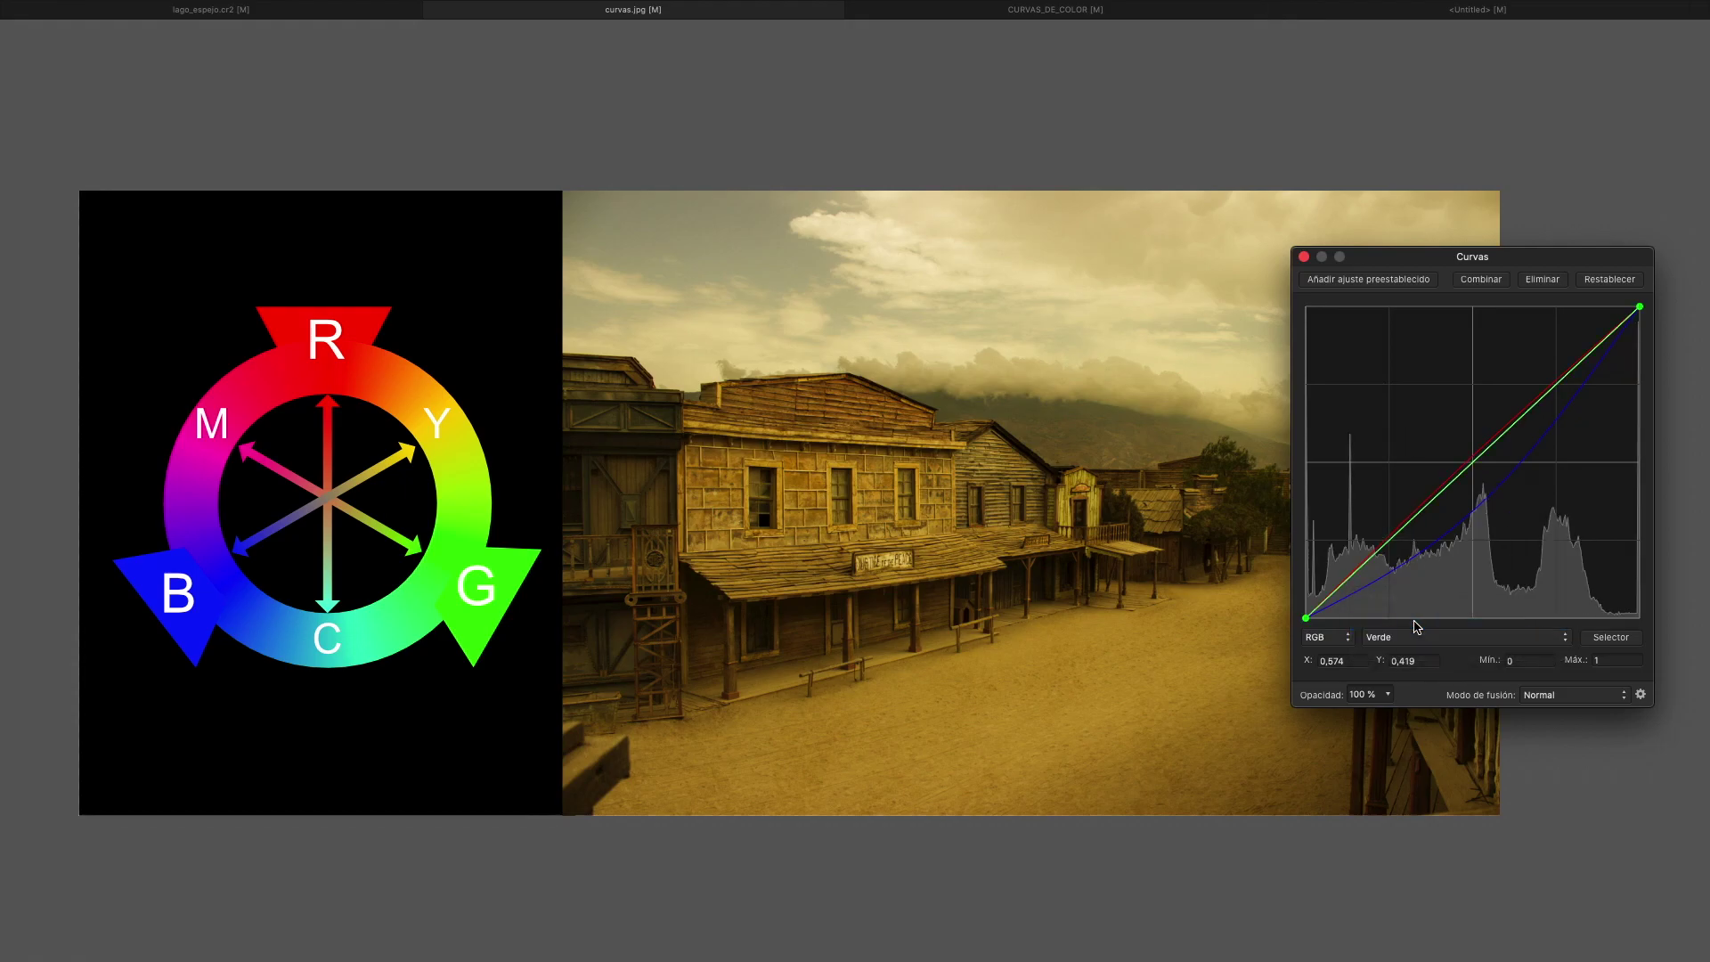
drag(1470, 466, 1443, 430)
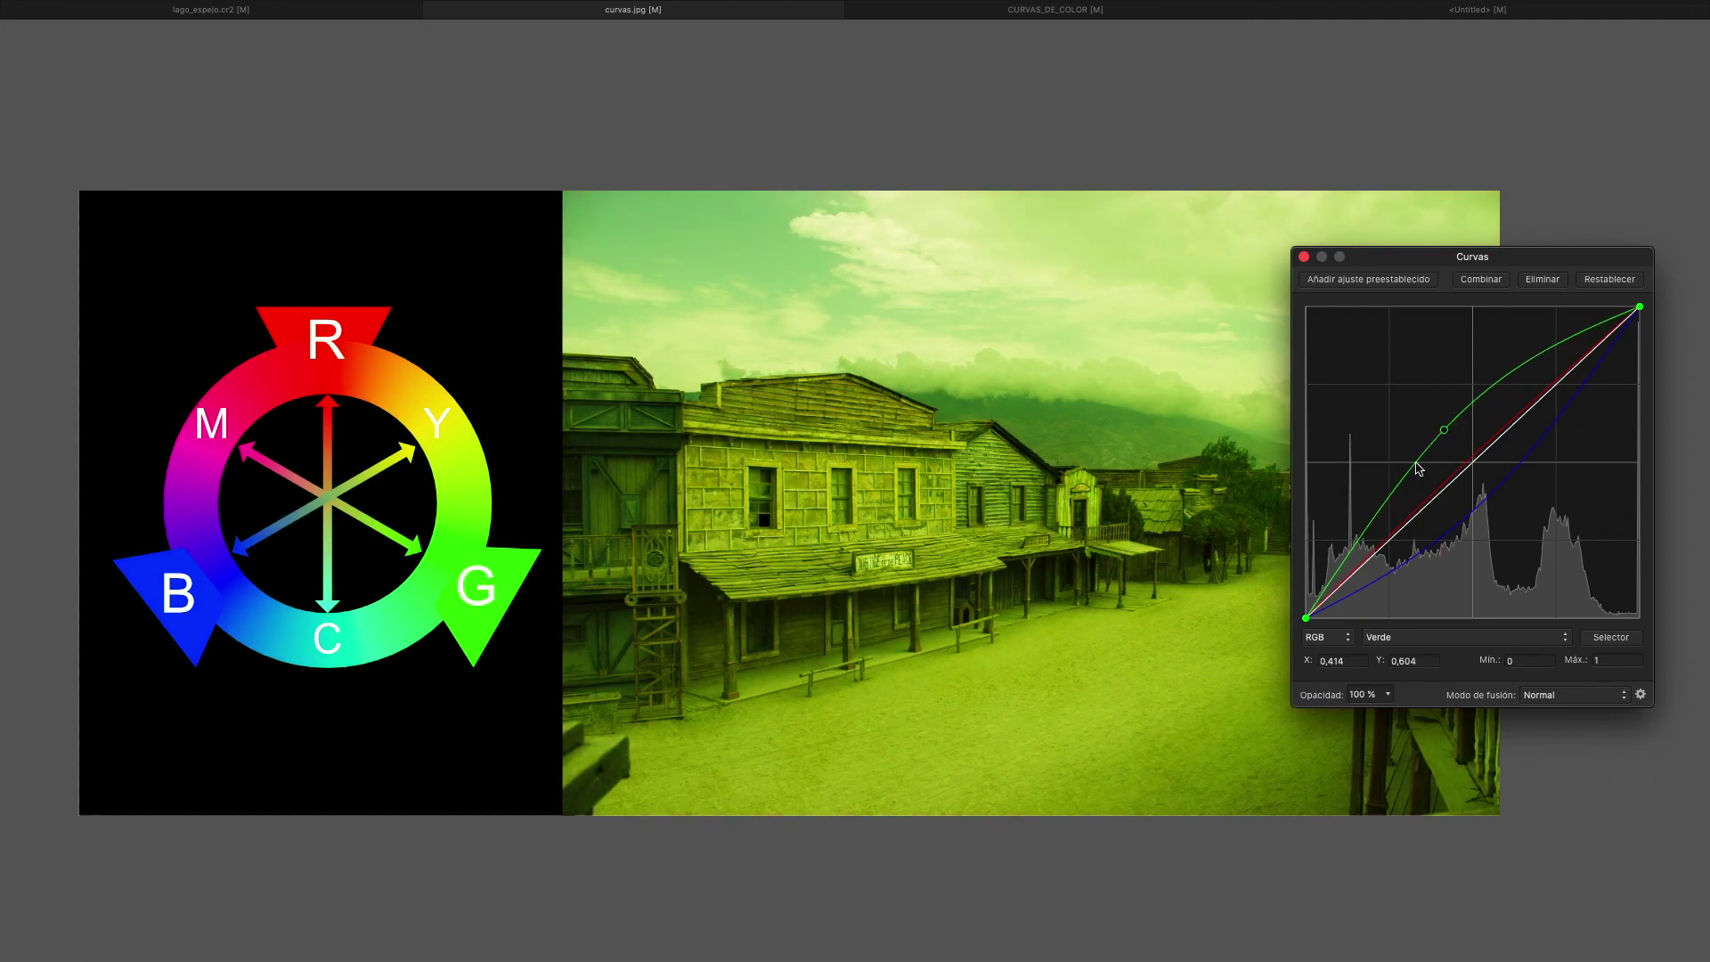
drag(1442, 432, 1485, 474)
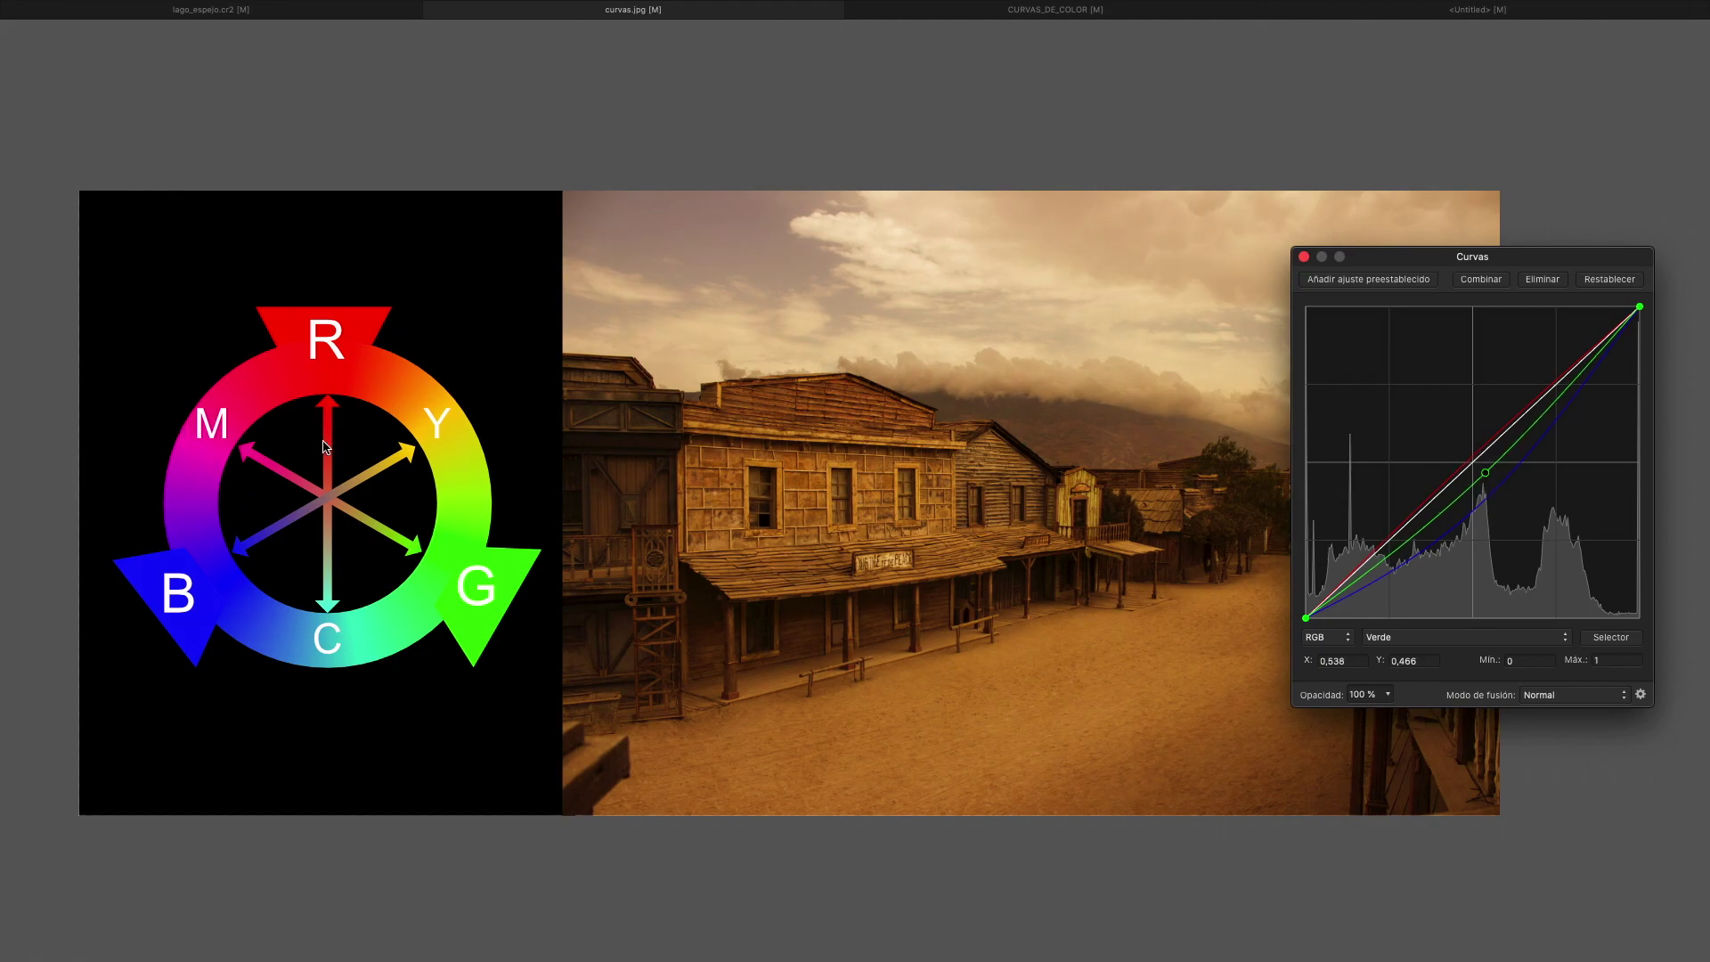
Switch to the CURVAS_DE_COLOR document, clear the layer selection, and show the adjustment types
scroll(494, 470, right, 3)
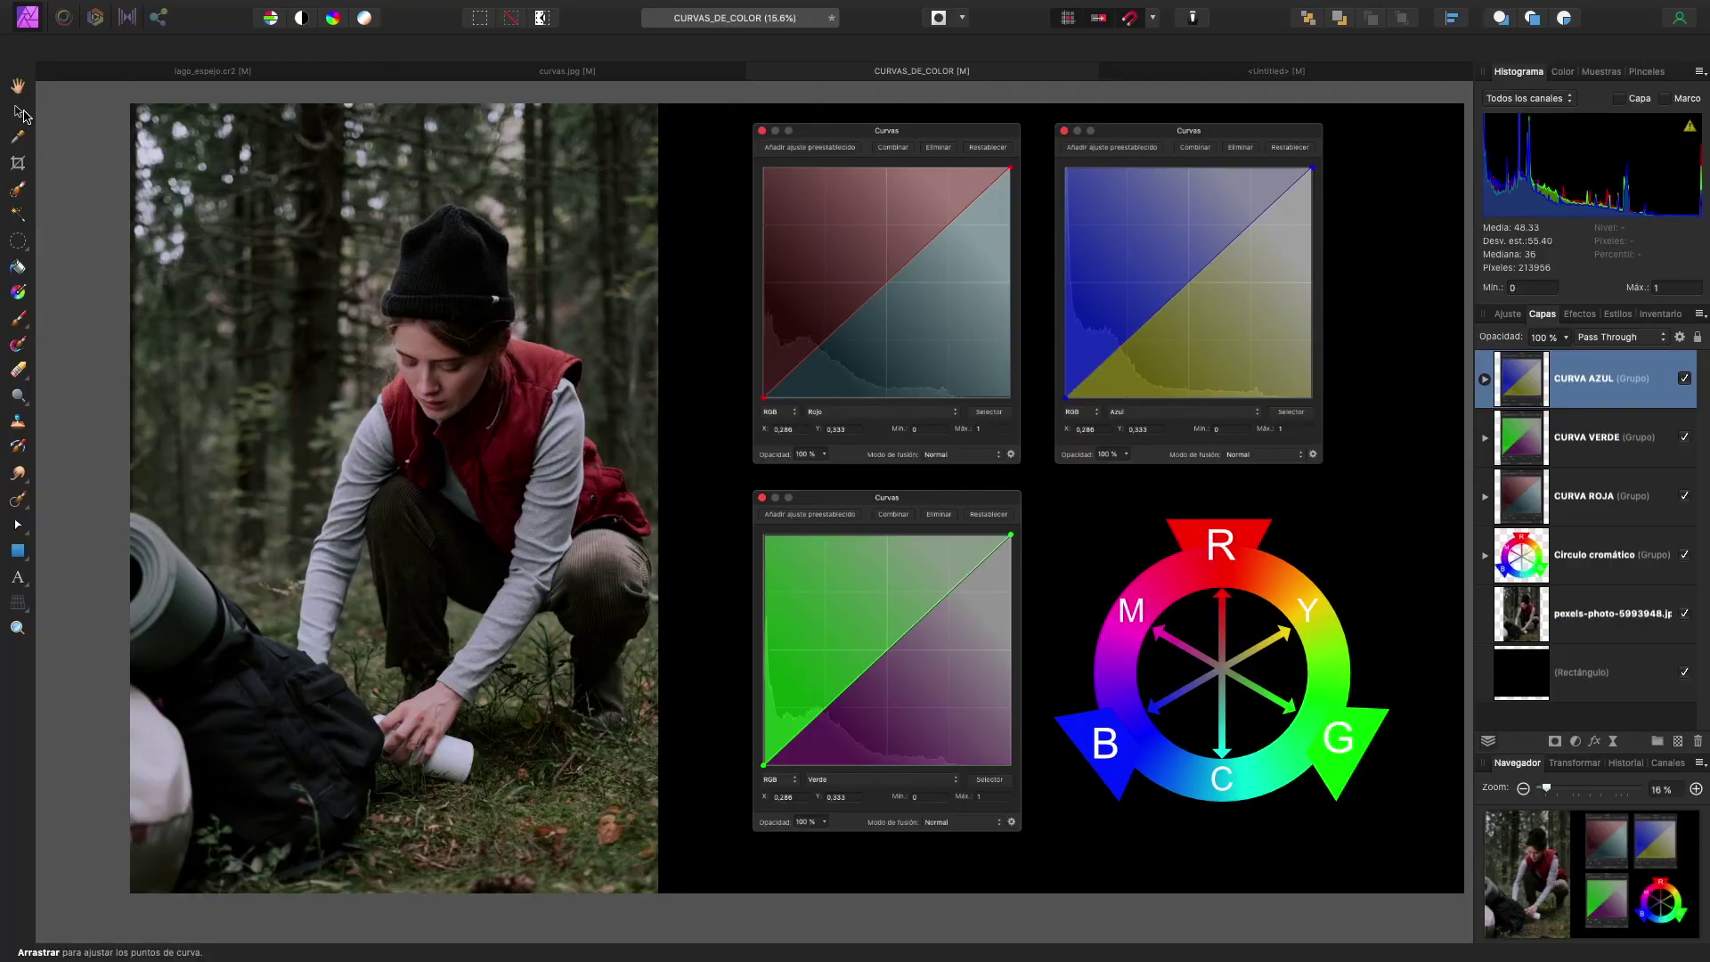
click(18, 110)
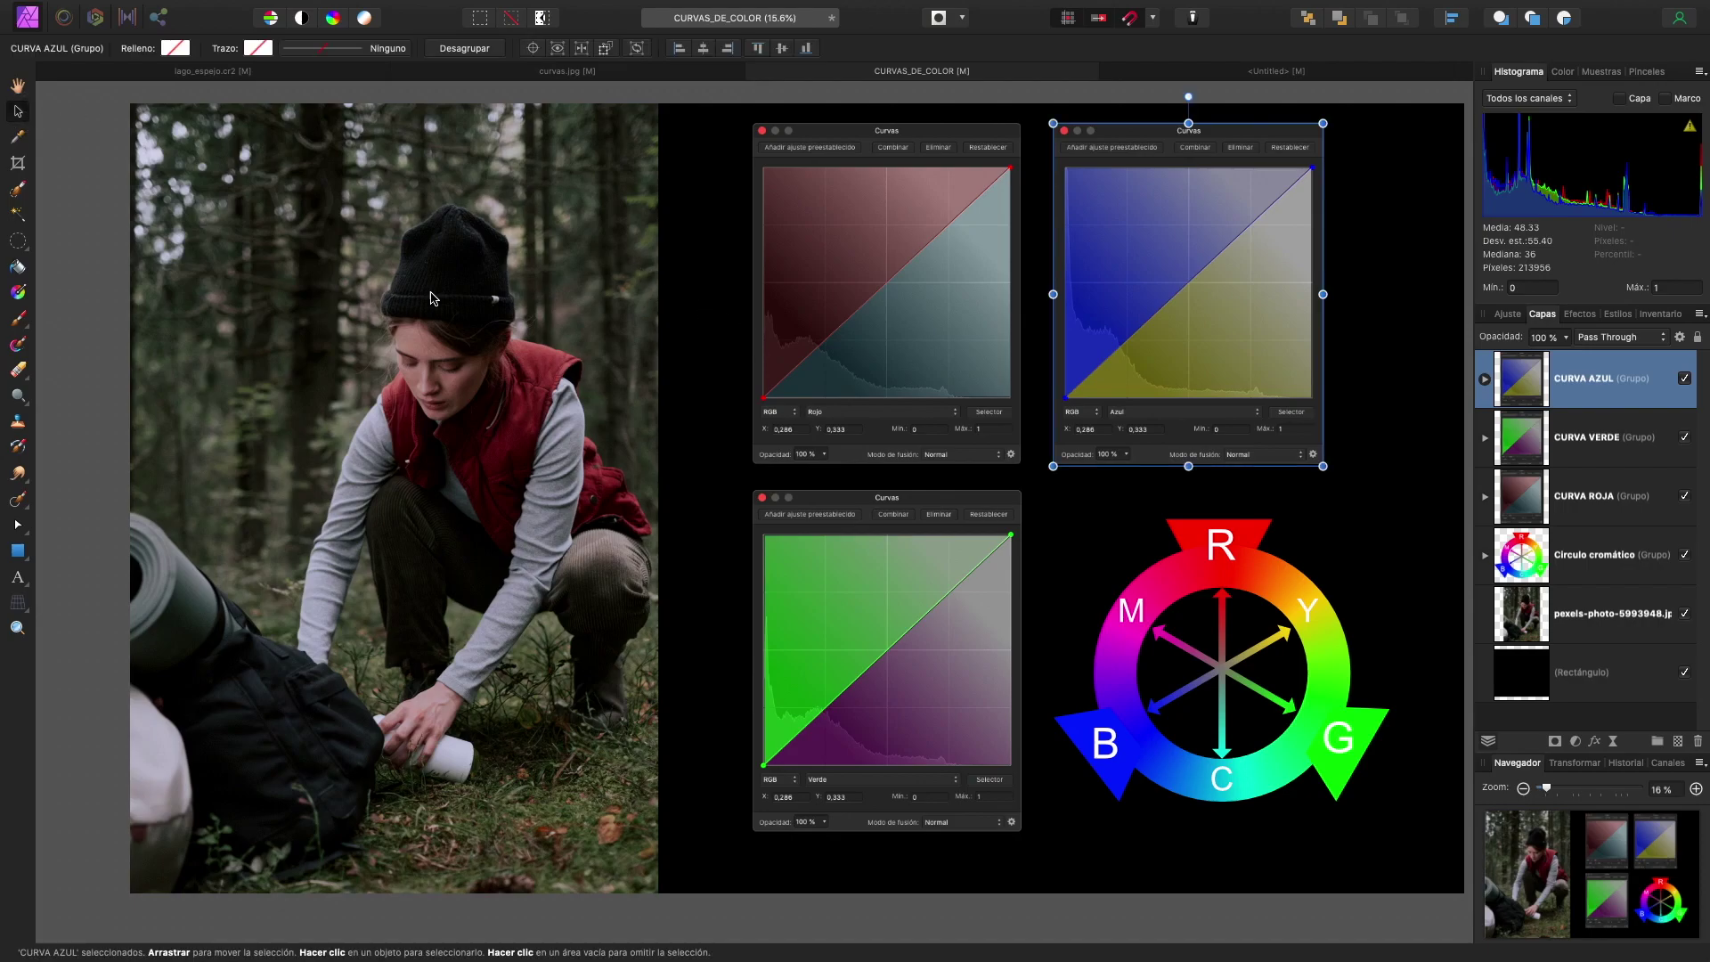
click(1458, 619)
click(1266, 909)
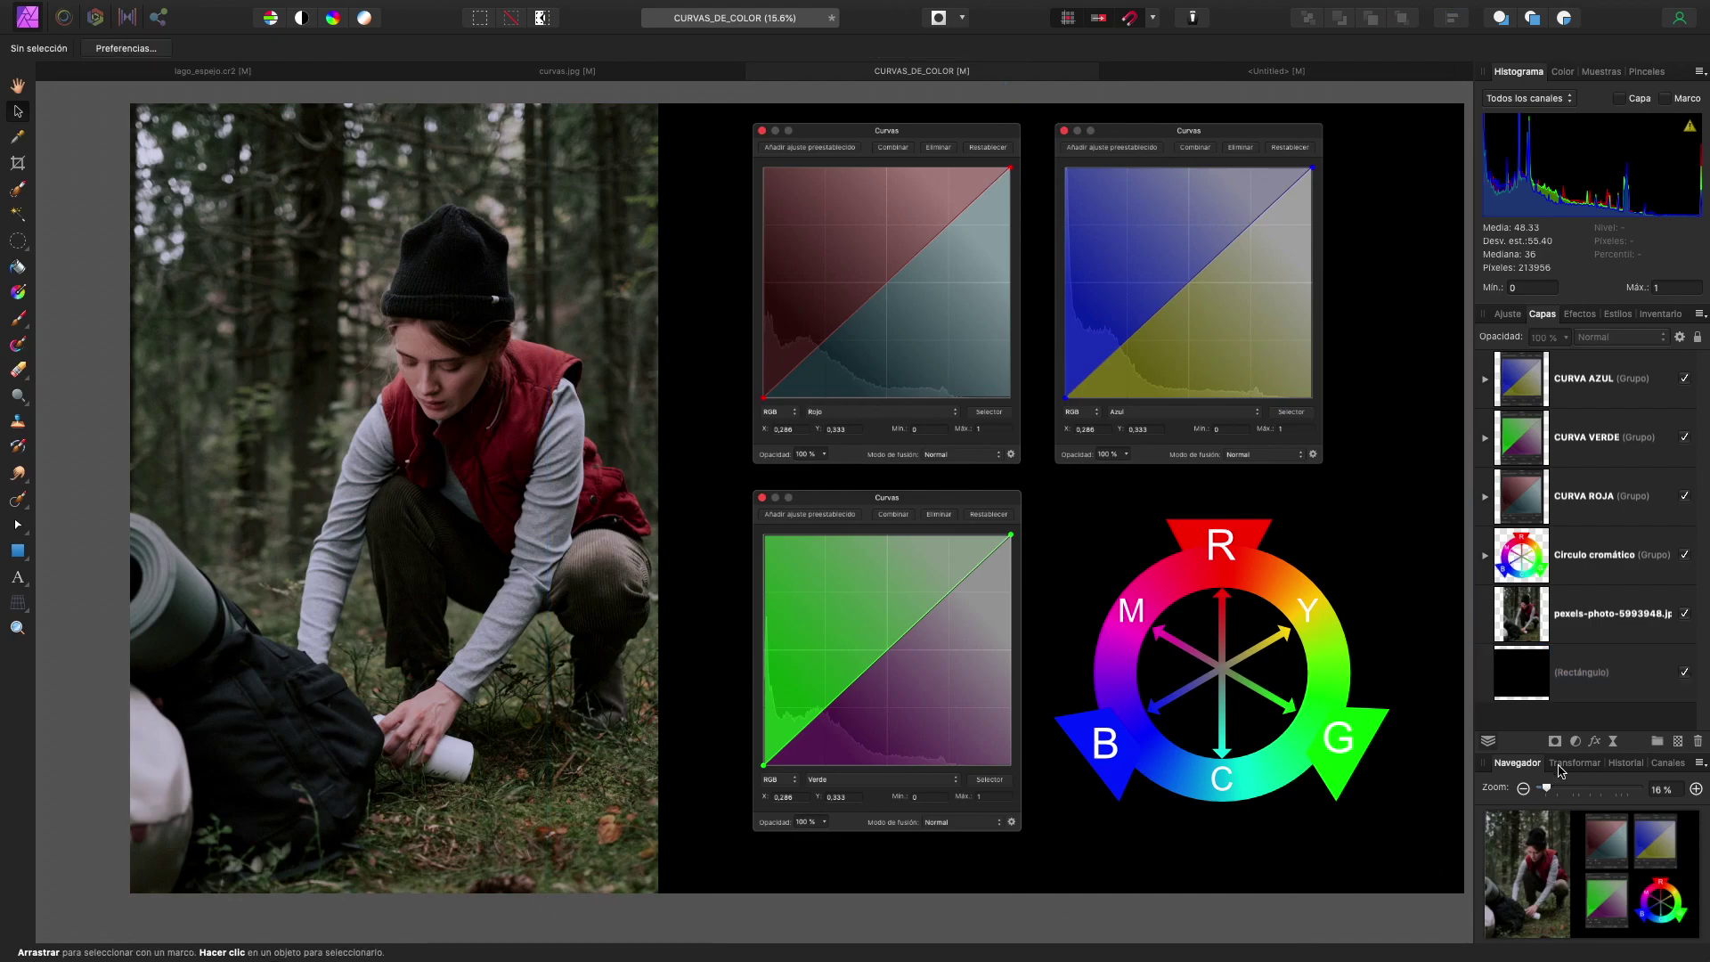
click(1575, 741)
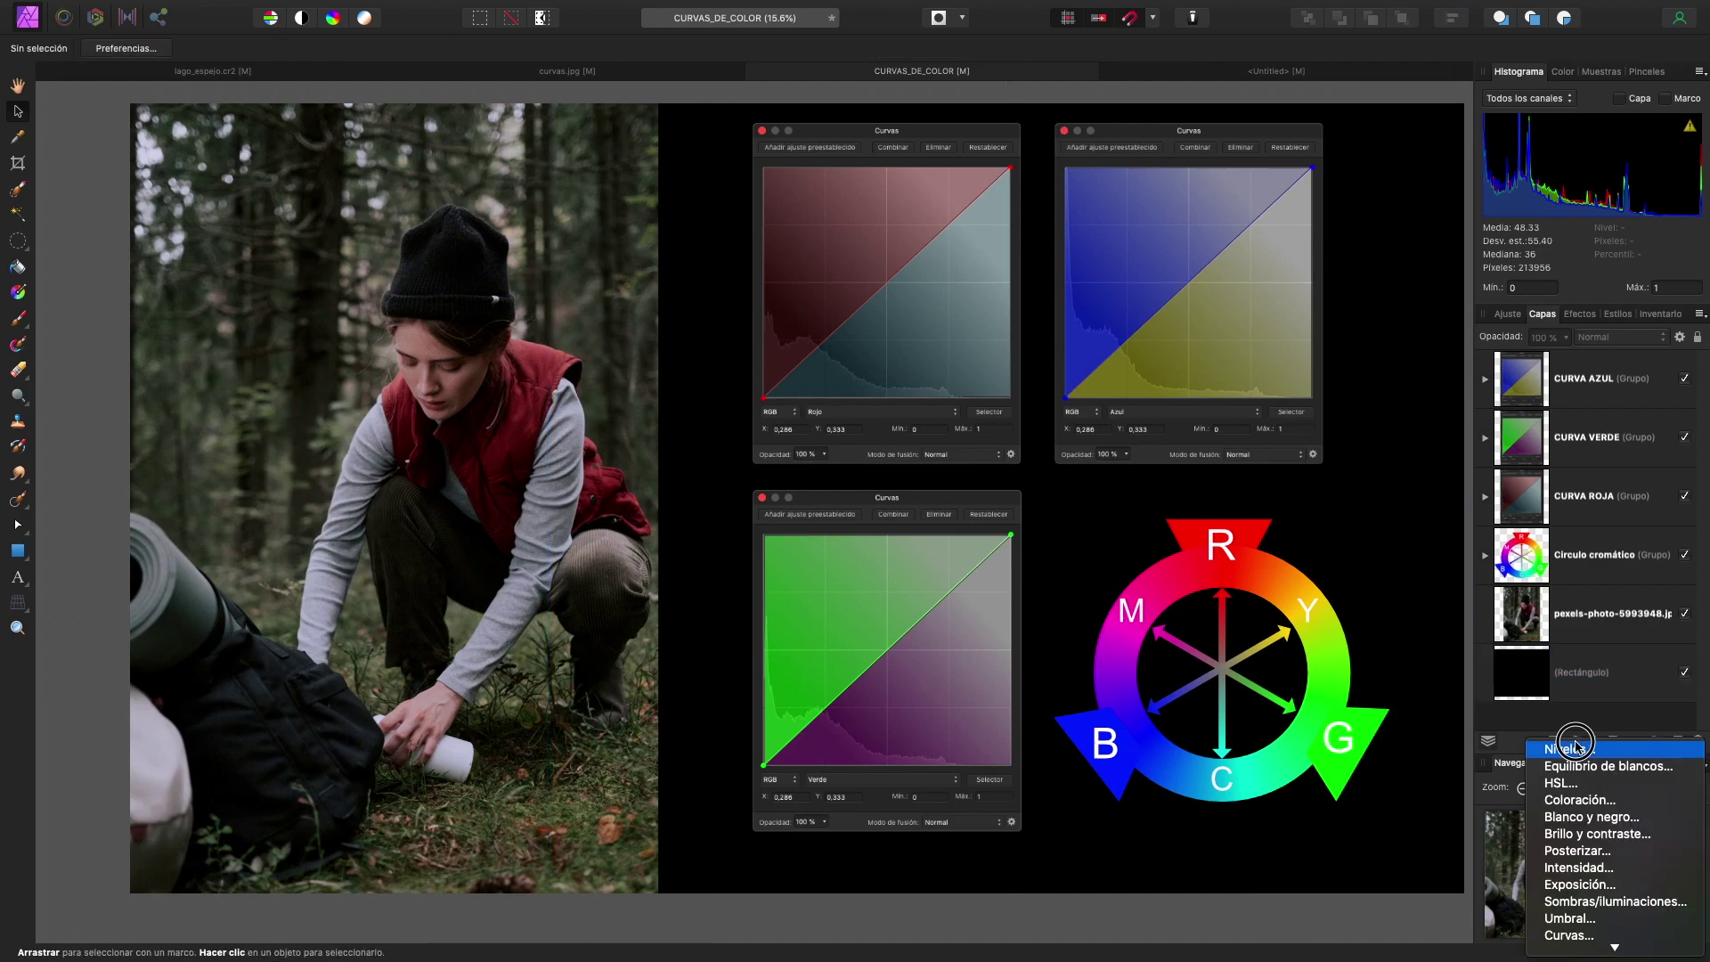
Add a Curves adjustment and slightly lift a Rojo point sampled from the woman's face
click(1567, 933)
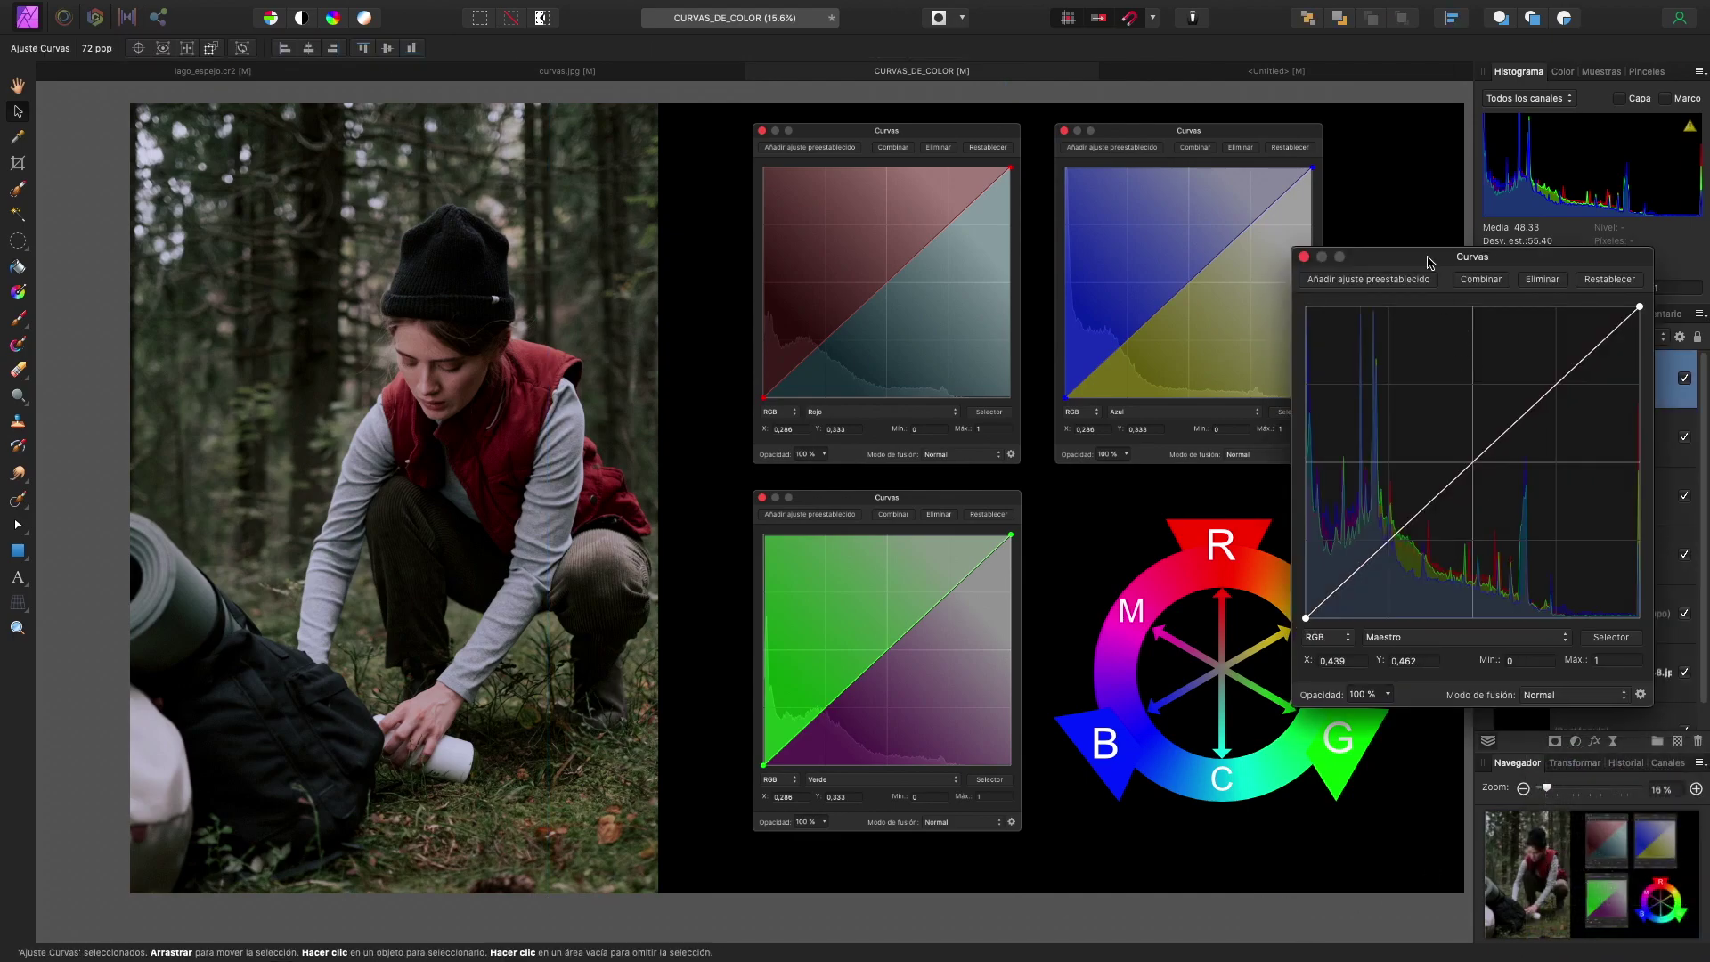
drag(1432, 262, 1162, 285)
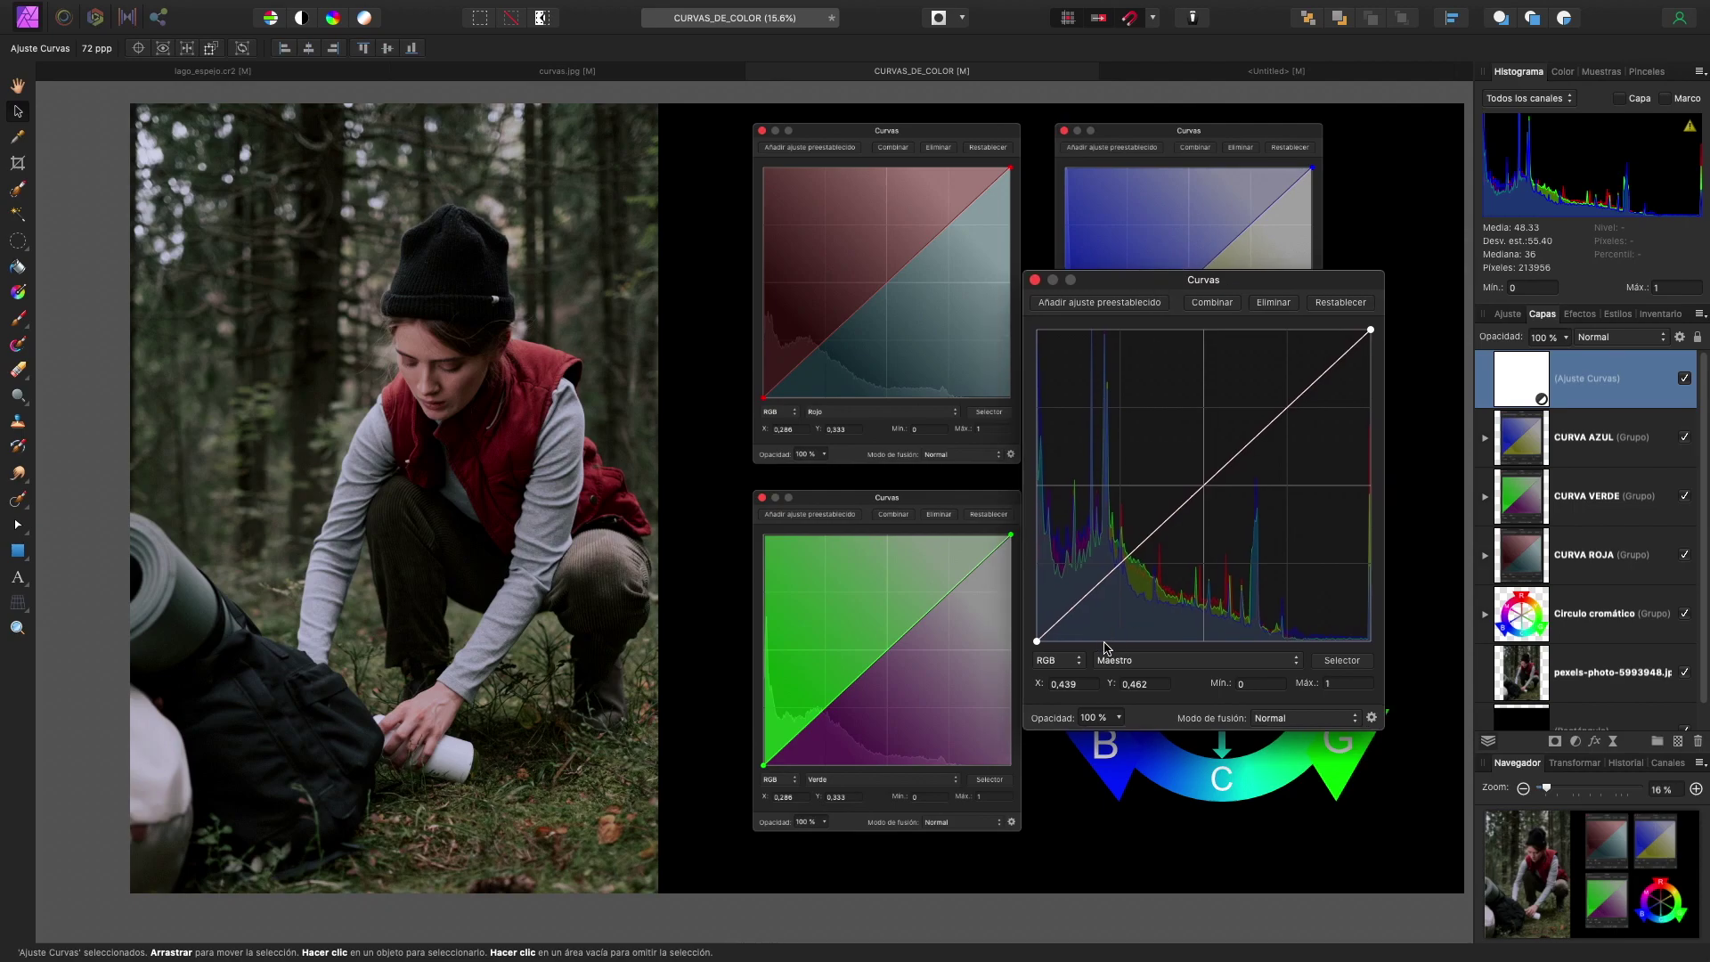
click(1130, 662)
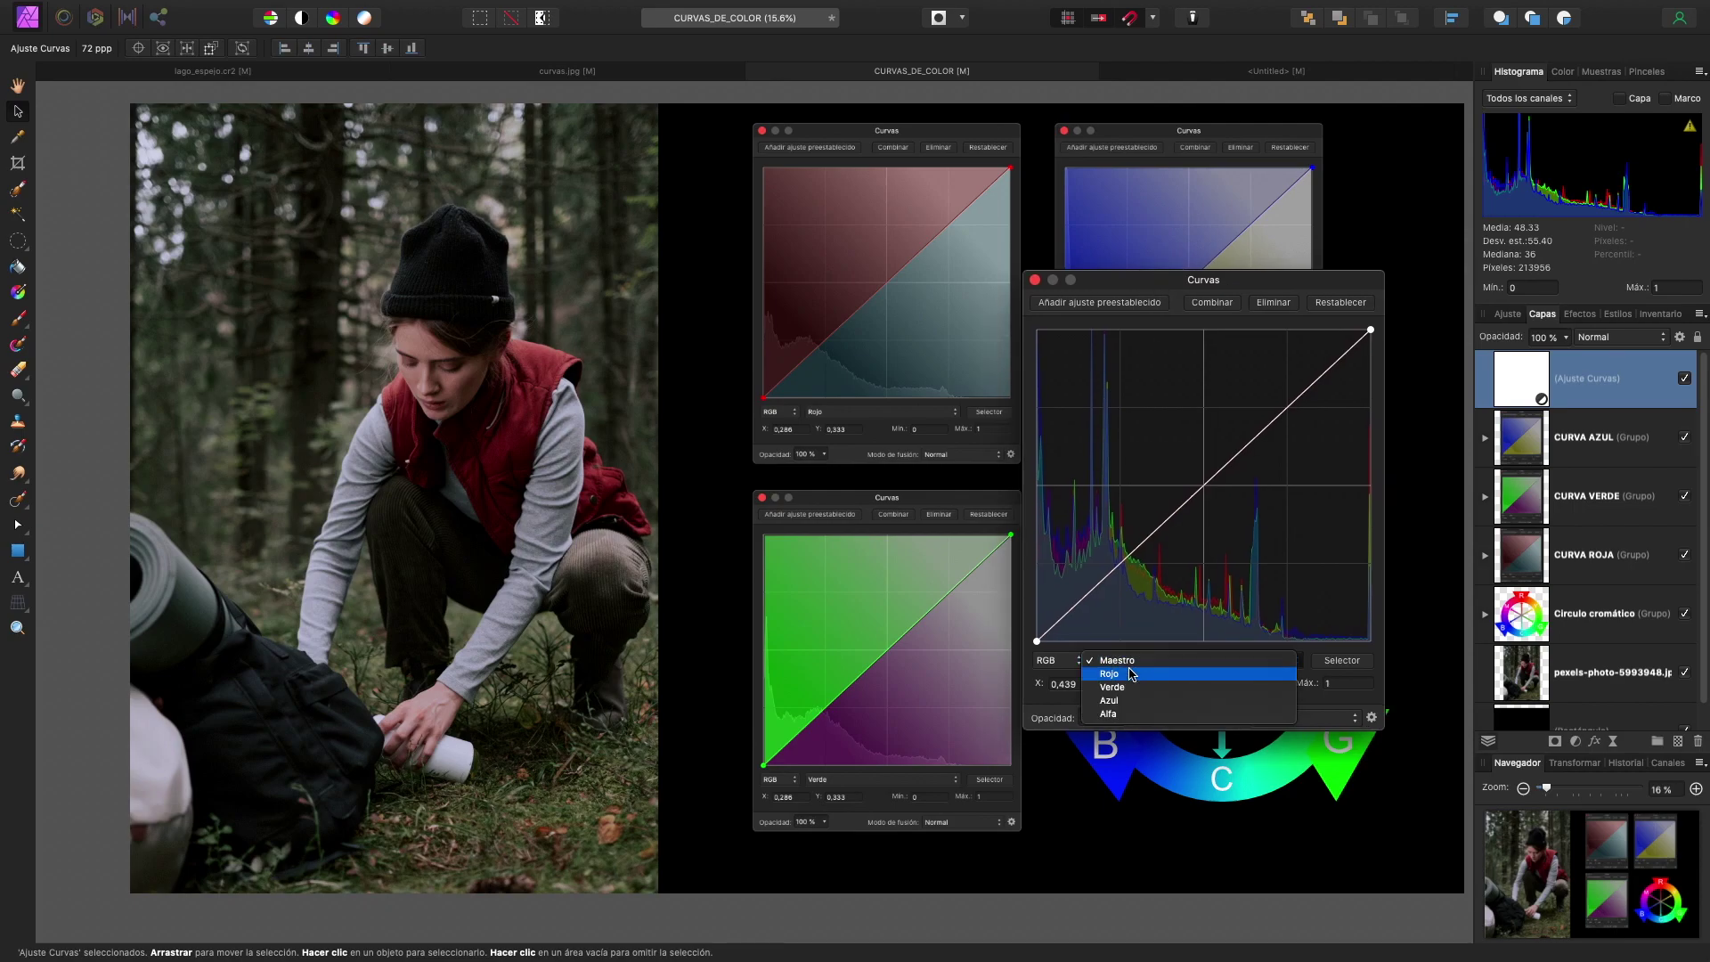
click(1131, 674)
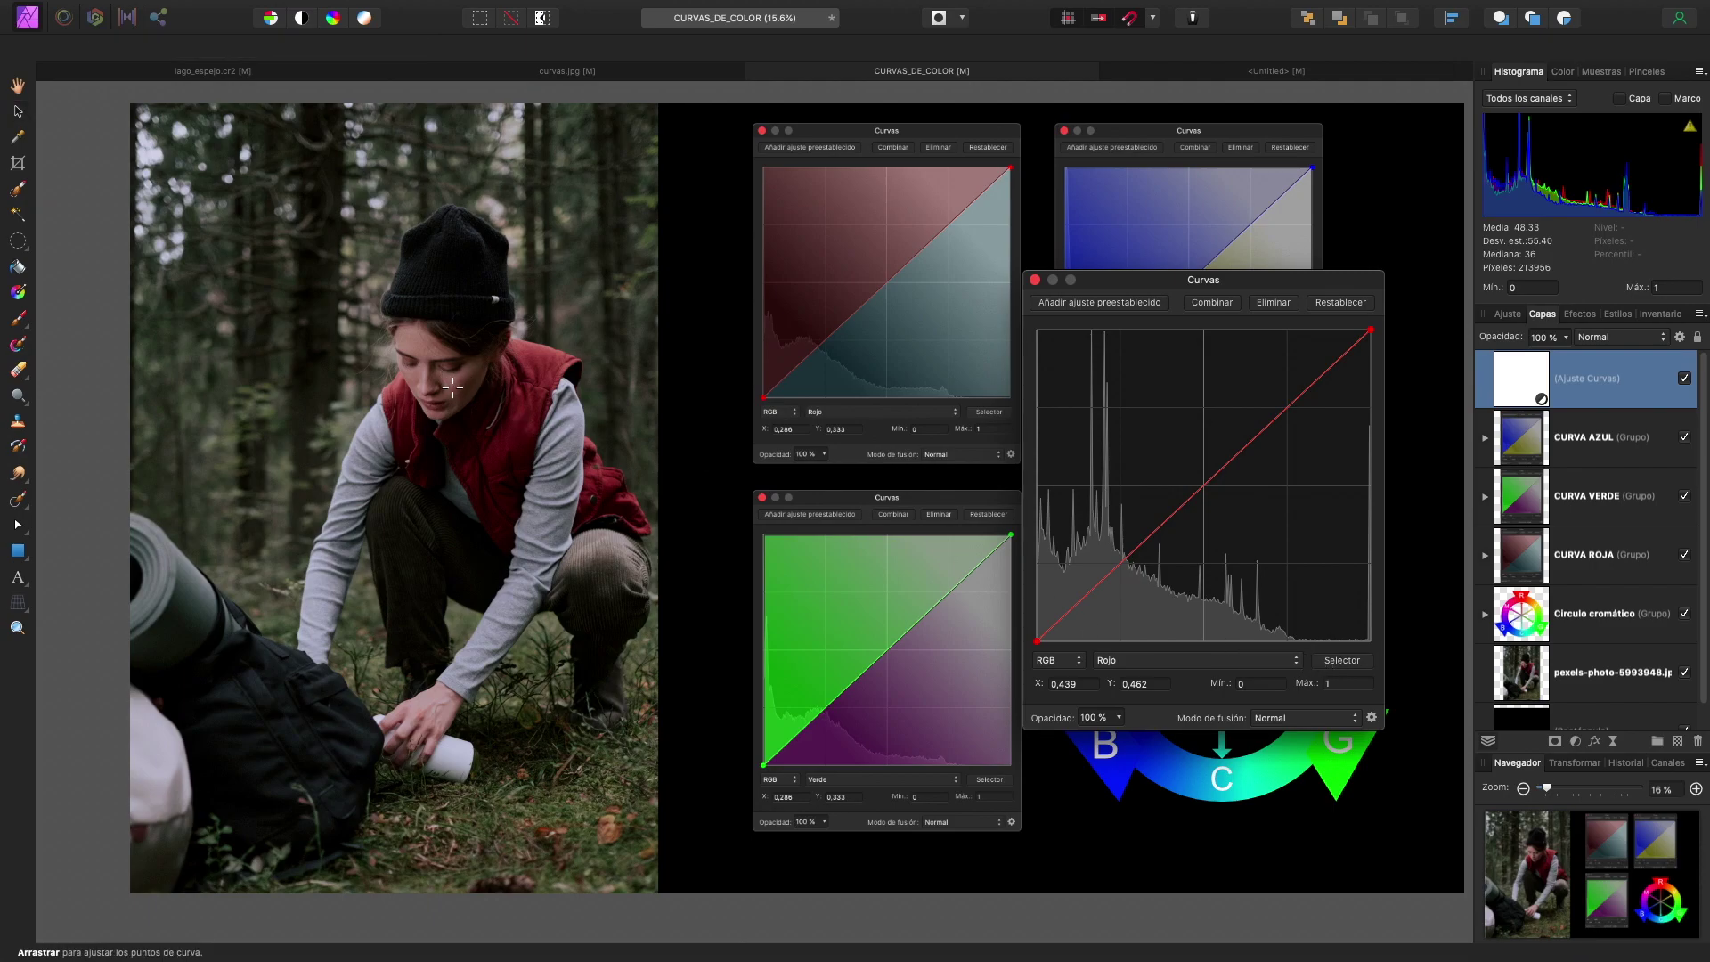
mouse_move(452, 383)
mouse_down()
mouse_move(429, 334)
mouse_move(441, 361)
mouse_up()
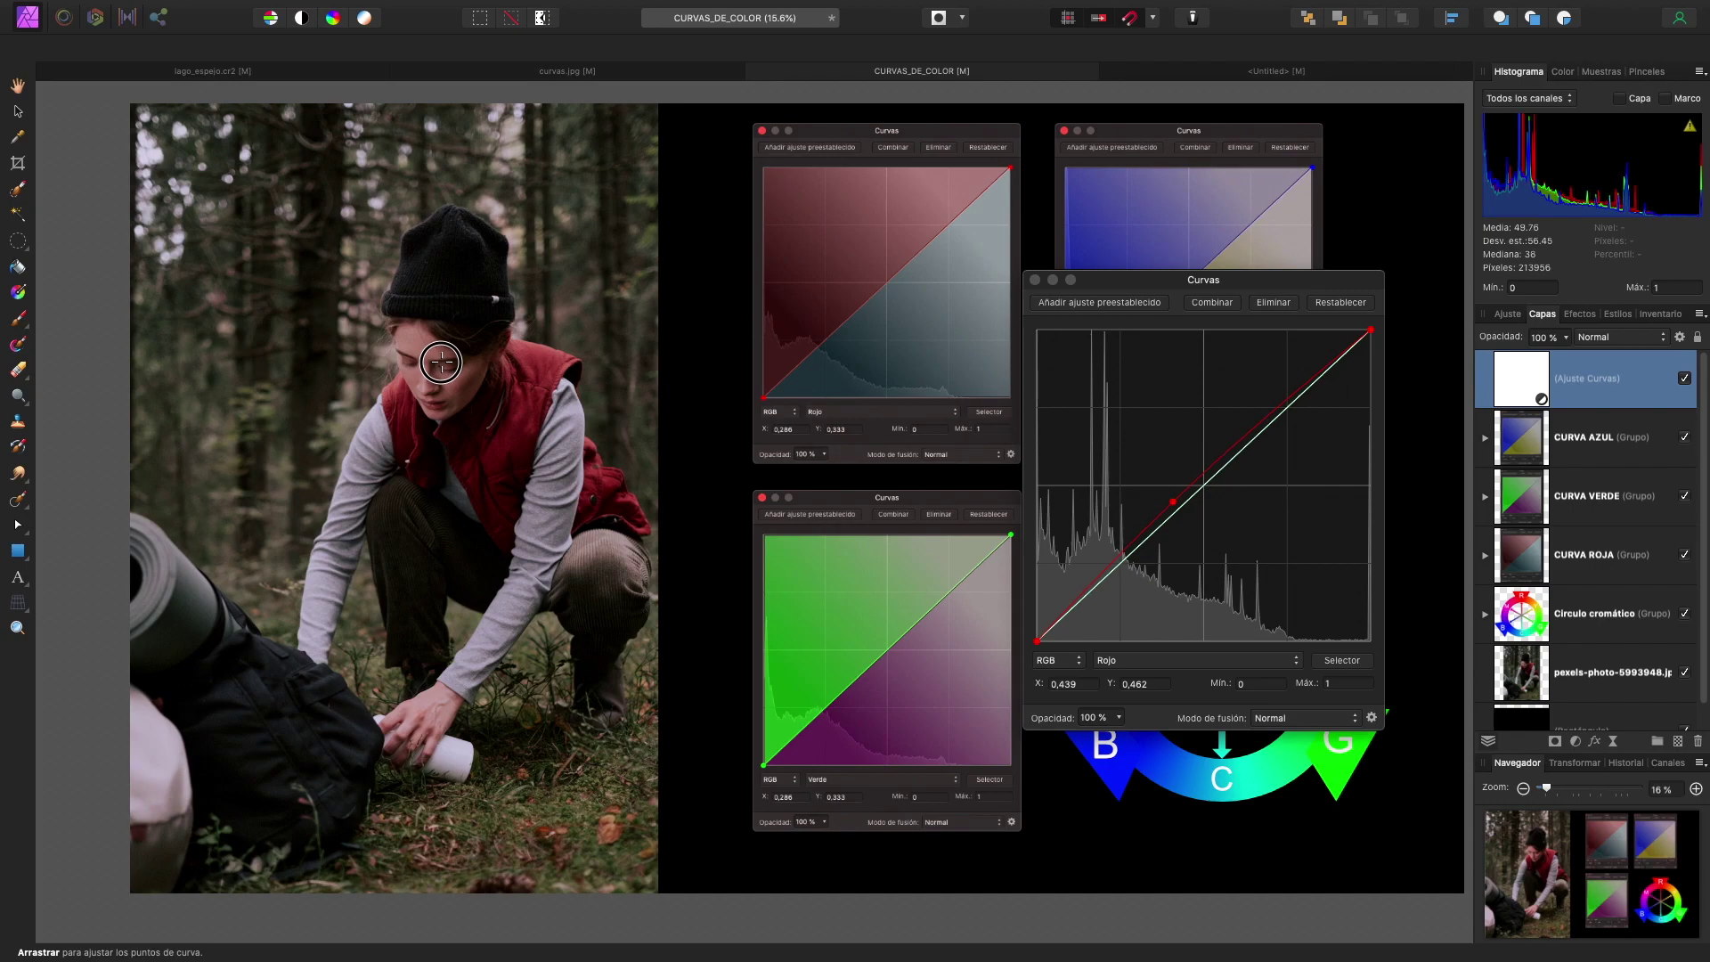
drag(442, 361, 441, 358)
mouse_move(1138, 279)
mouse_down()
mouse_move(812, 178)
mouse_move(1050, 185)
mouse_up()
Add shadow, lower-midtone, midtone and highlight points along the red curve
scroll(496, 361, up, 2)
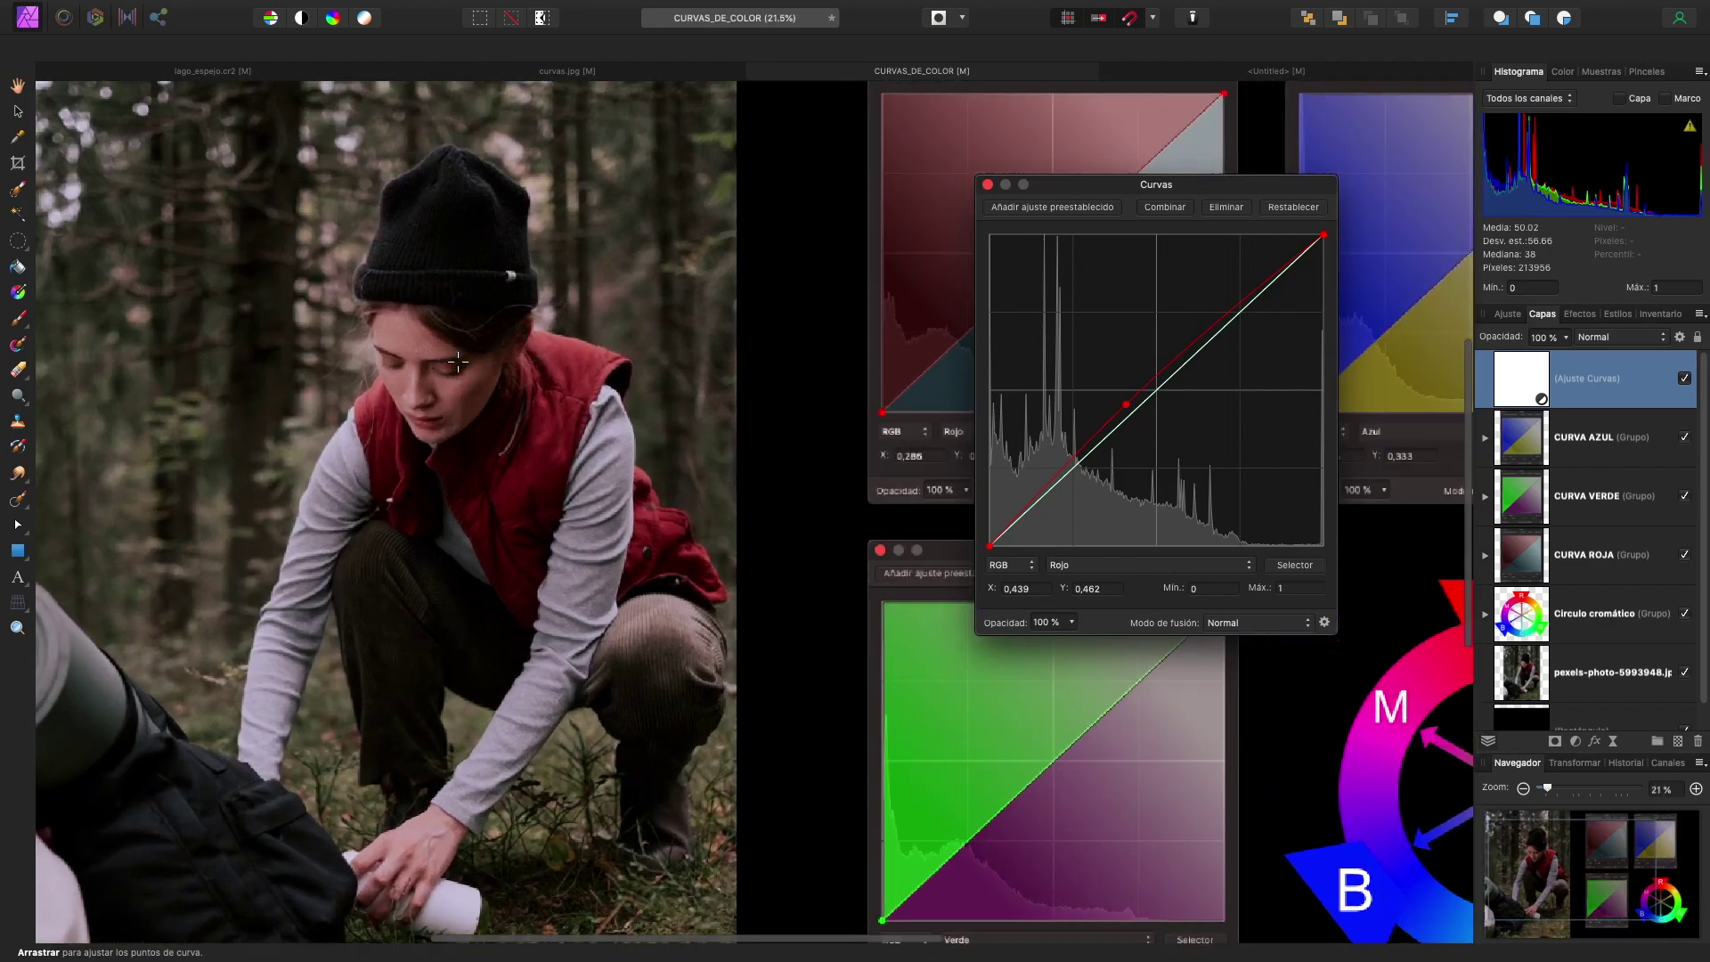
scroll(629, 359, right, 2)
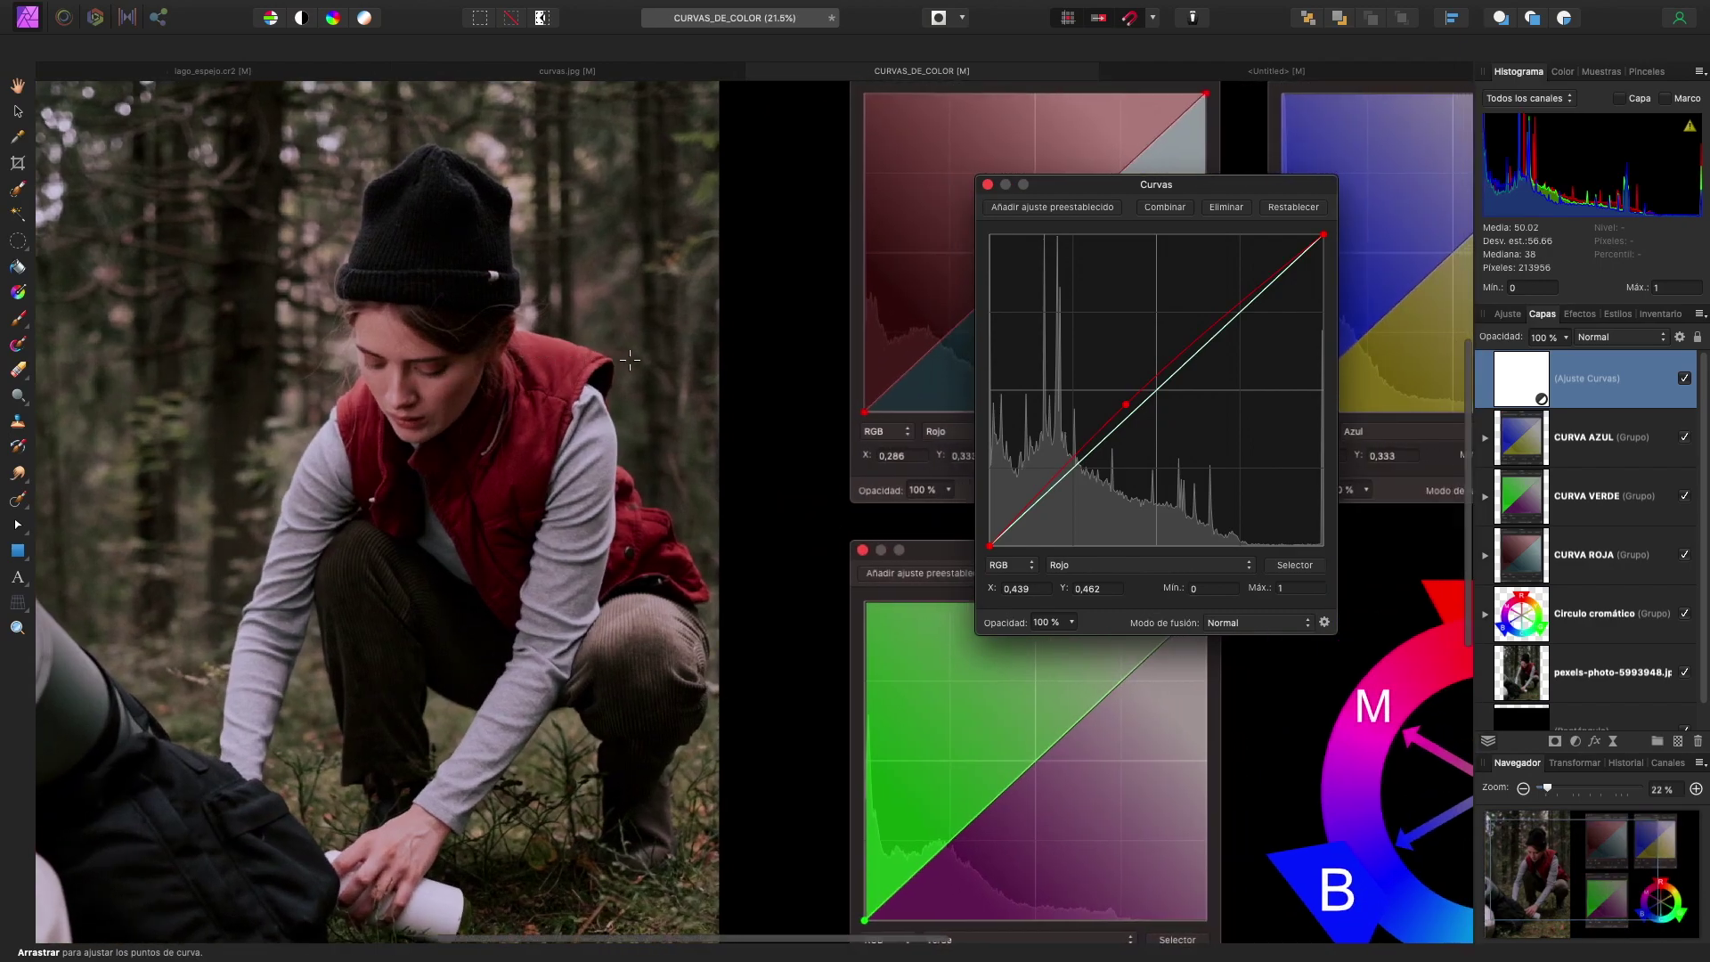
click(1089, 446)
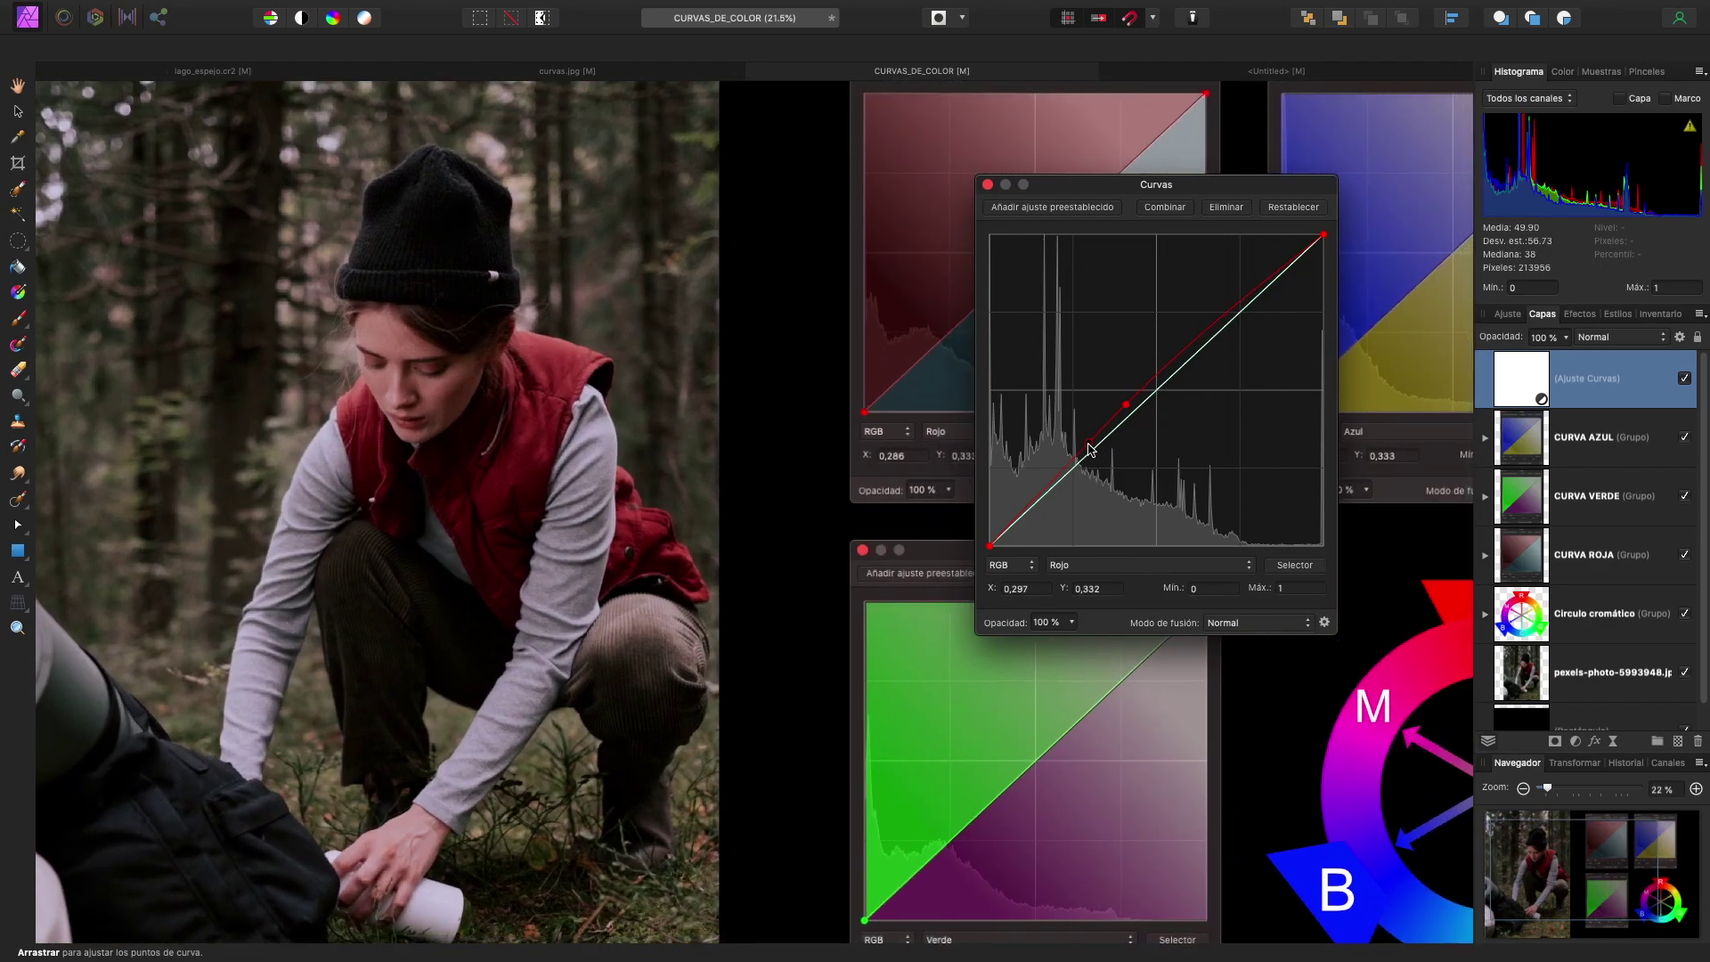
click(1171, 375)
click(1229, 323)
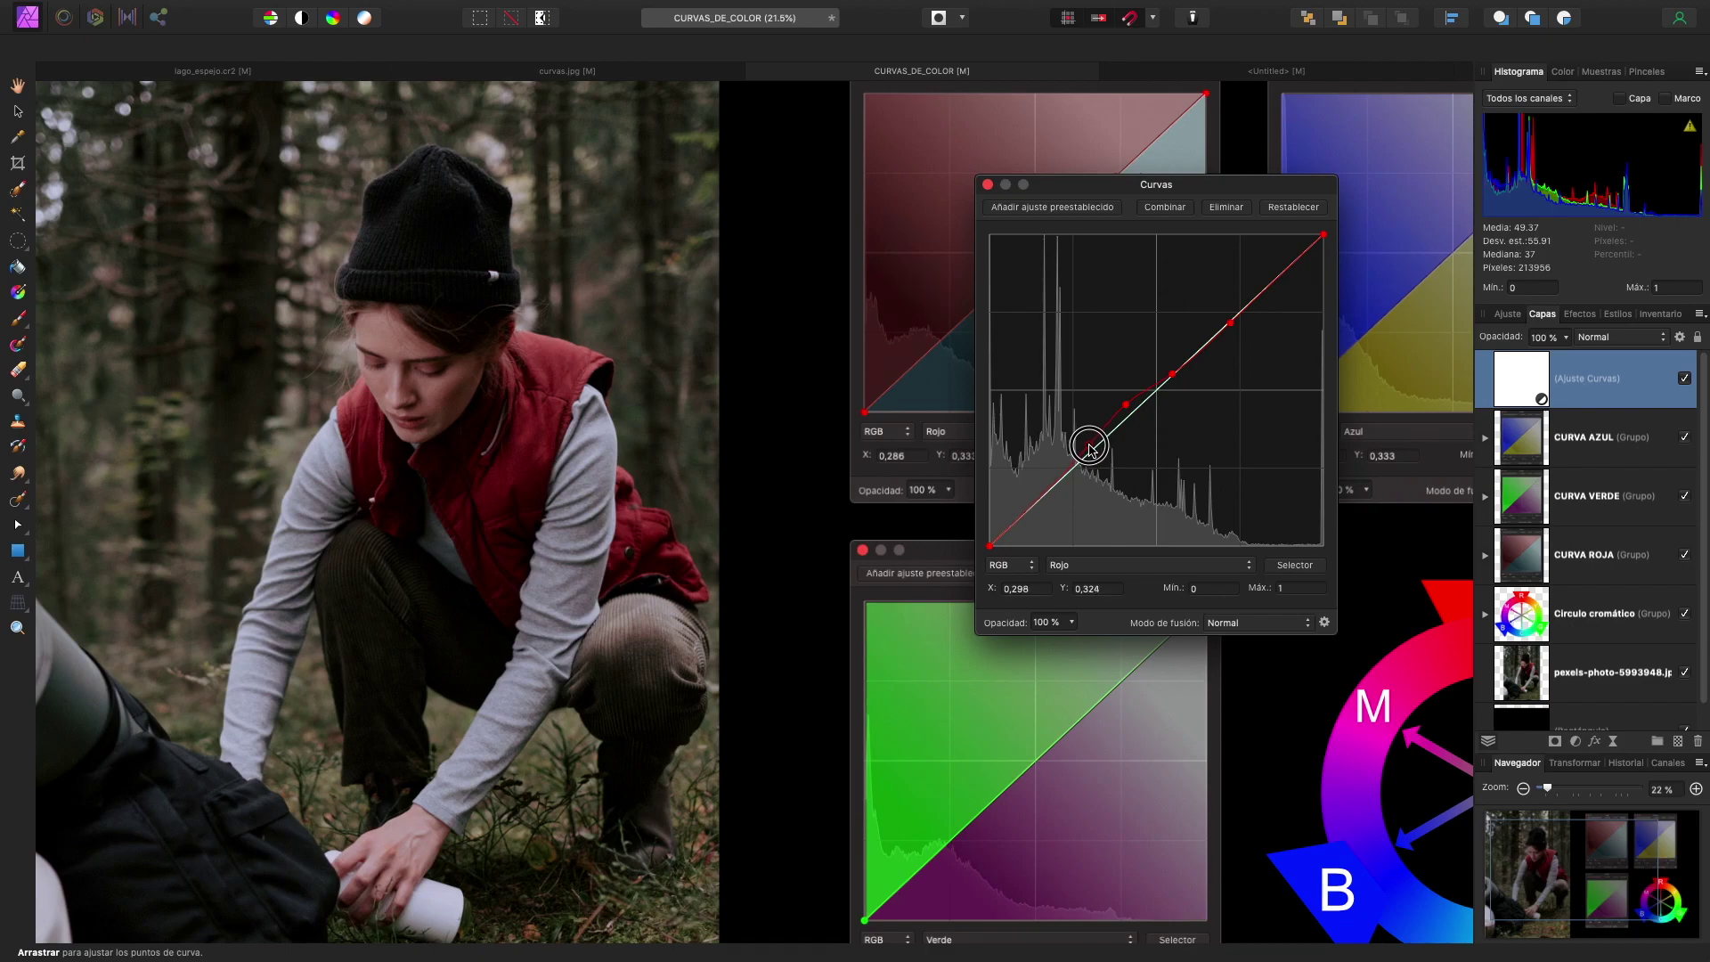
click(1045, 499)
Nudge the red shadow and midtone points into a gentle S-curve, then reposition the Curves panel
drag(1044, 498, 1043, 497)
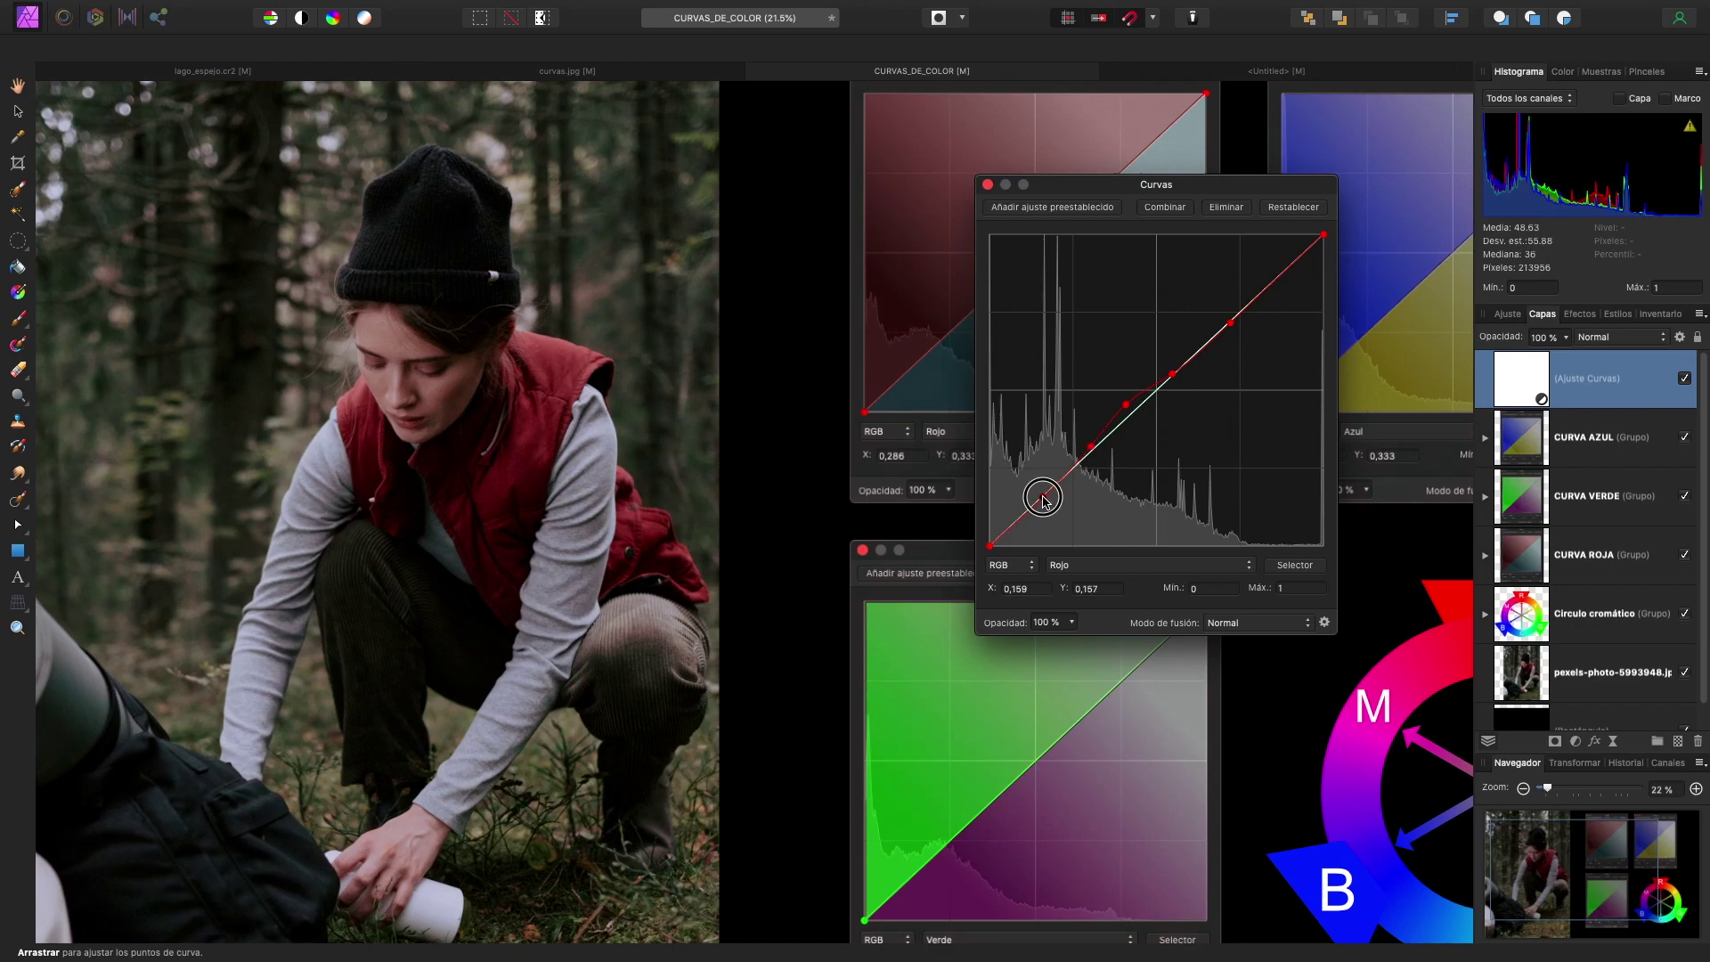
drag(1126, 412, 1121, 407)
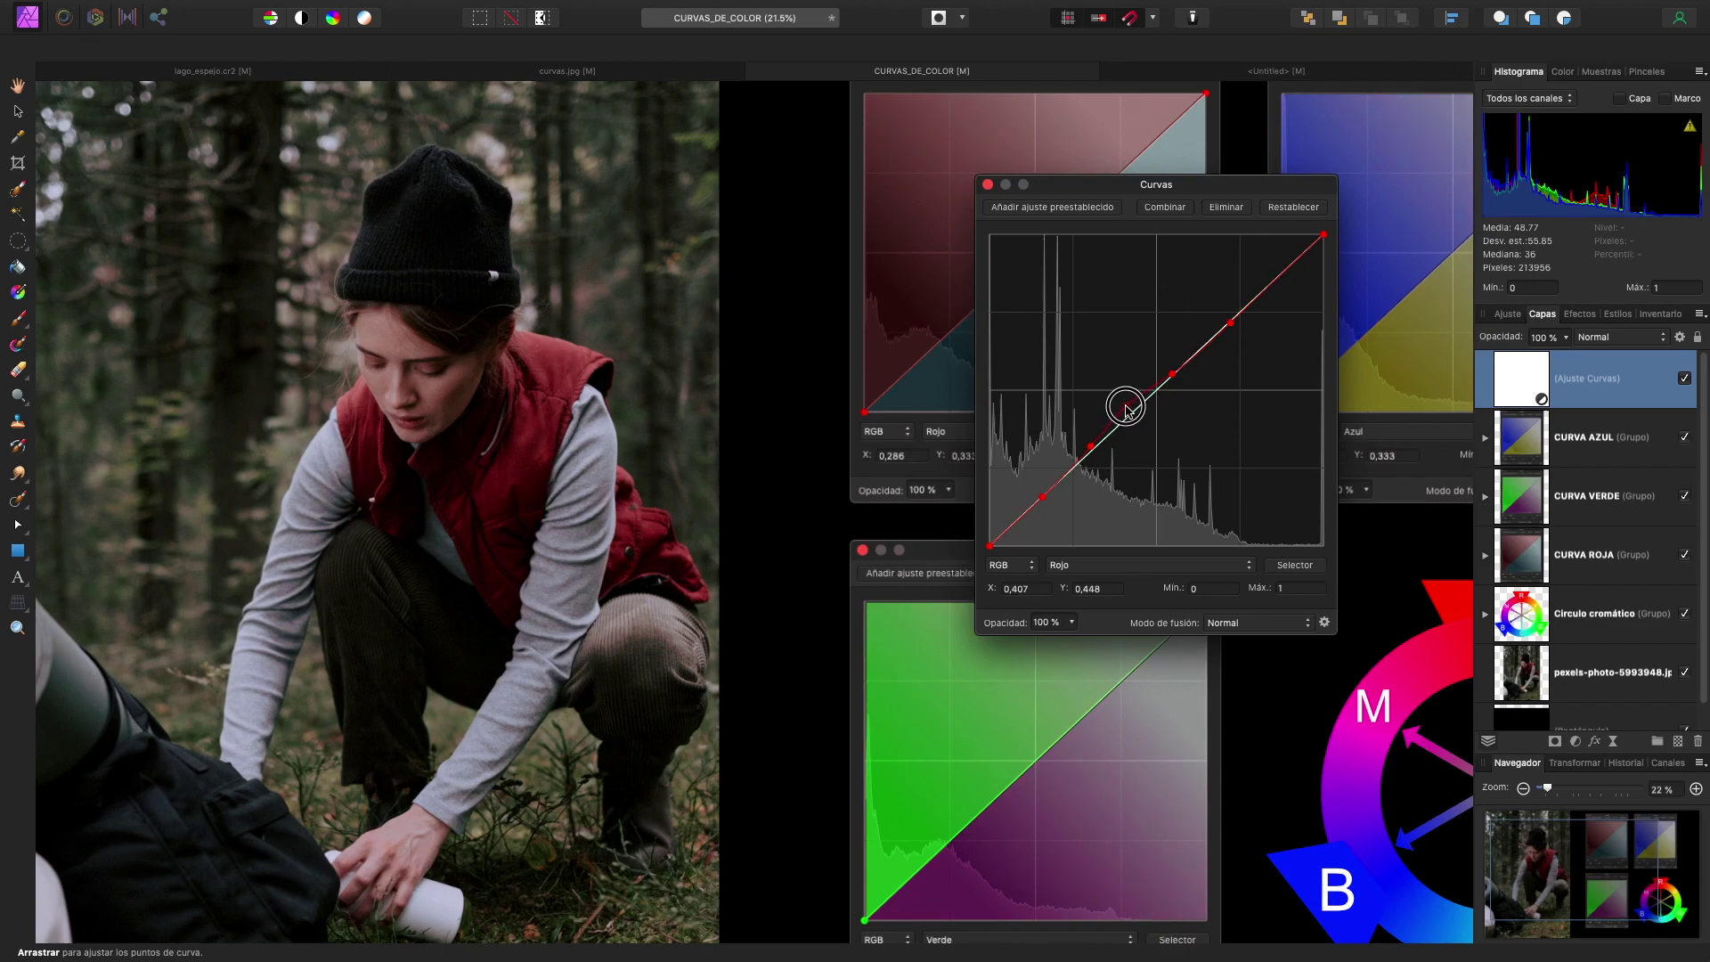
drag(1120, 407, 1123, 407)
scroll(484, 368, down, 2)
scroll(446, 322, down, 1)
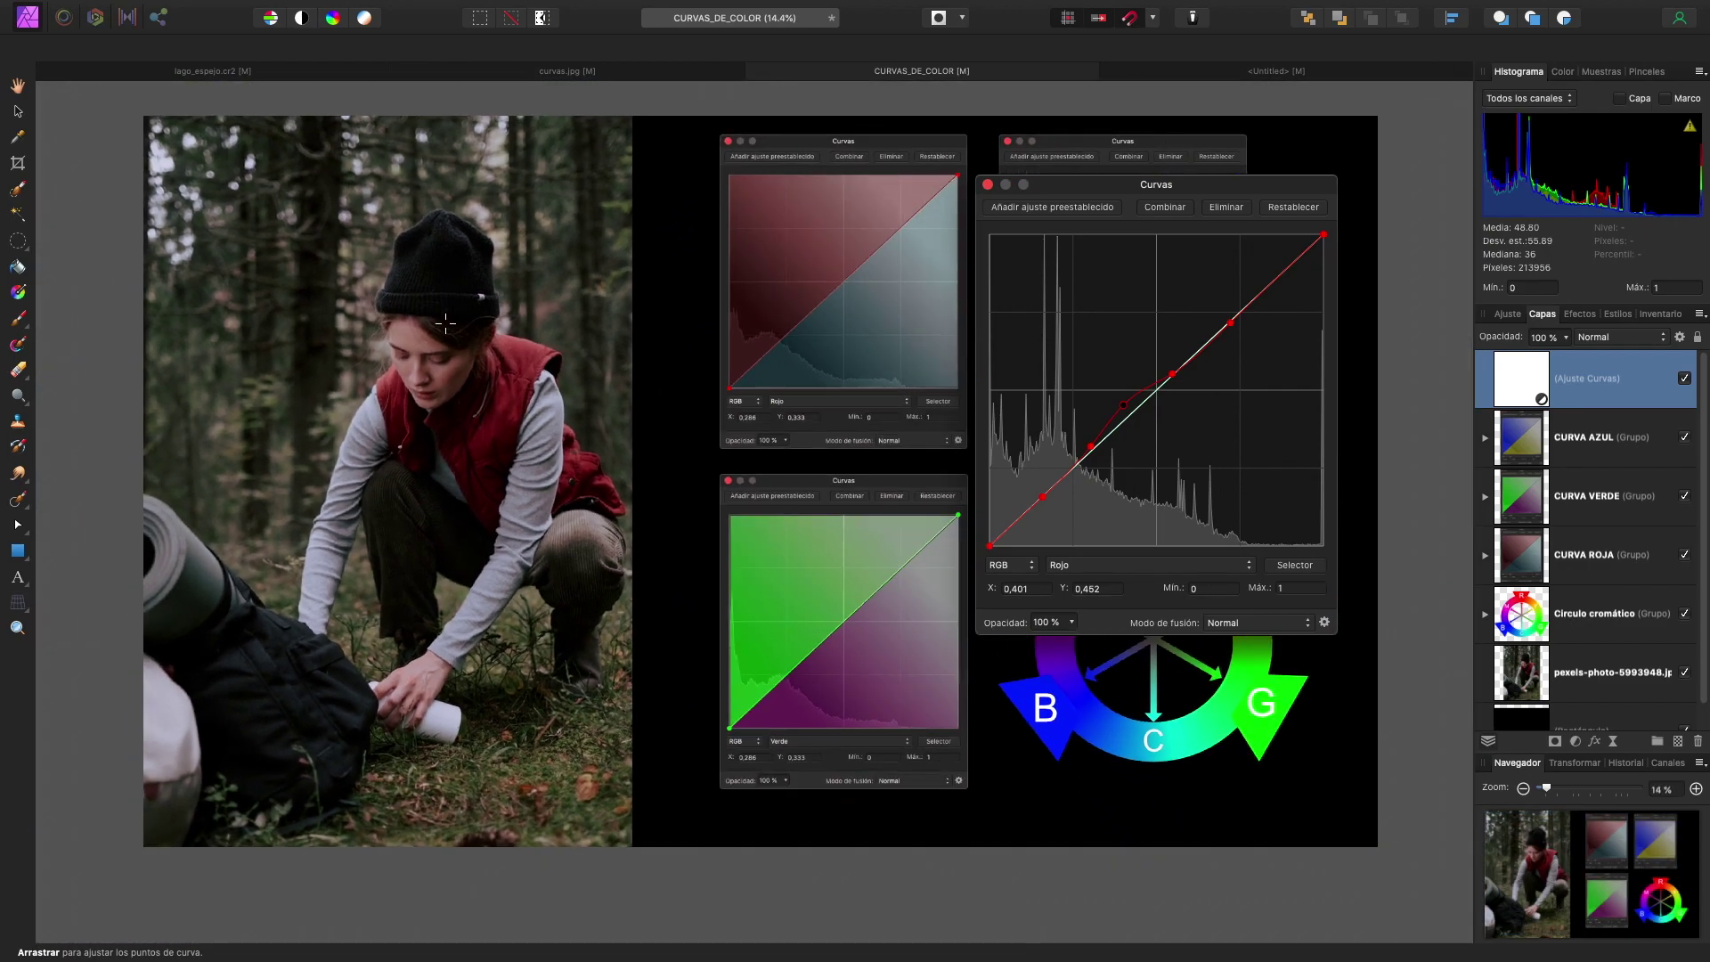
drag(1055, 187, 1081, 406)
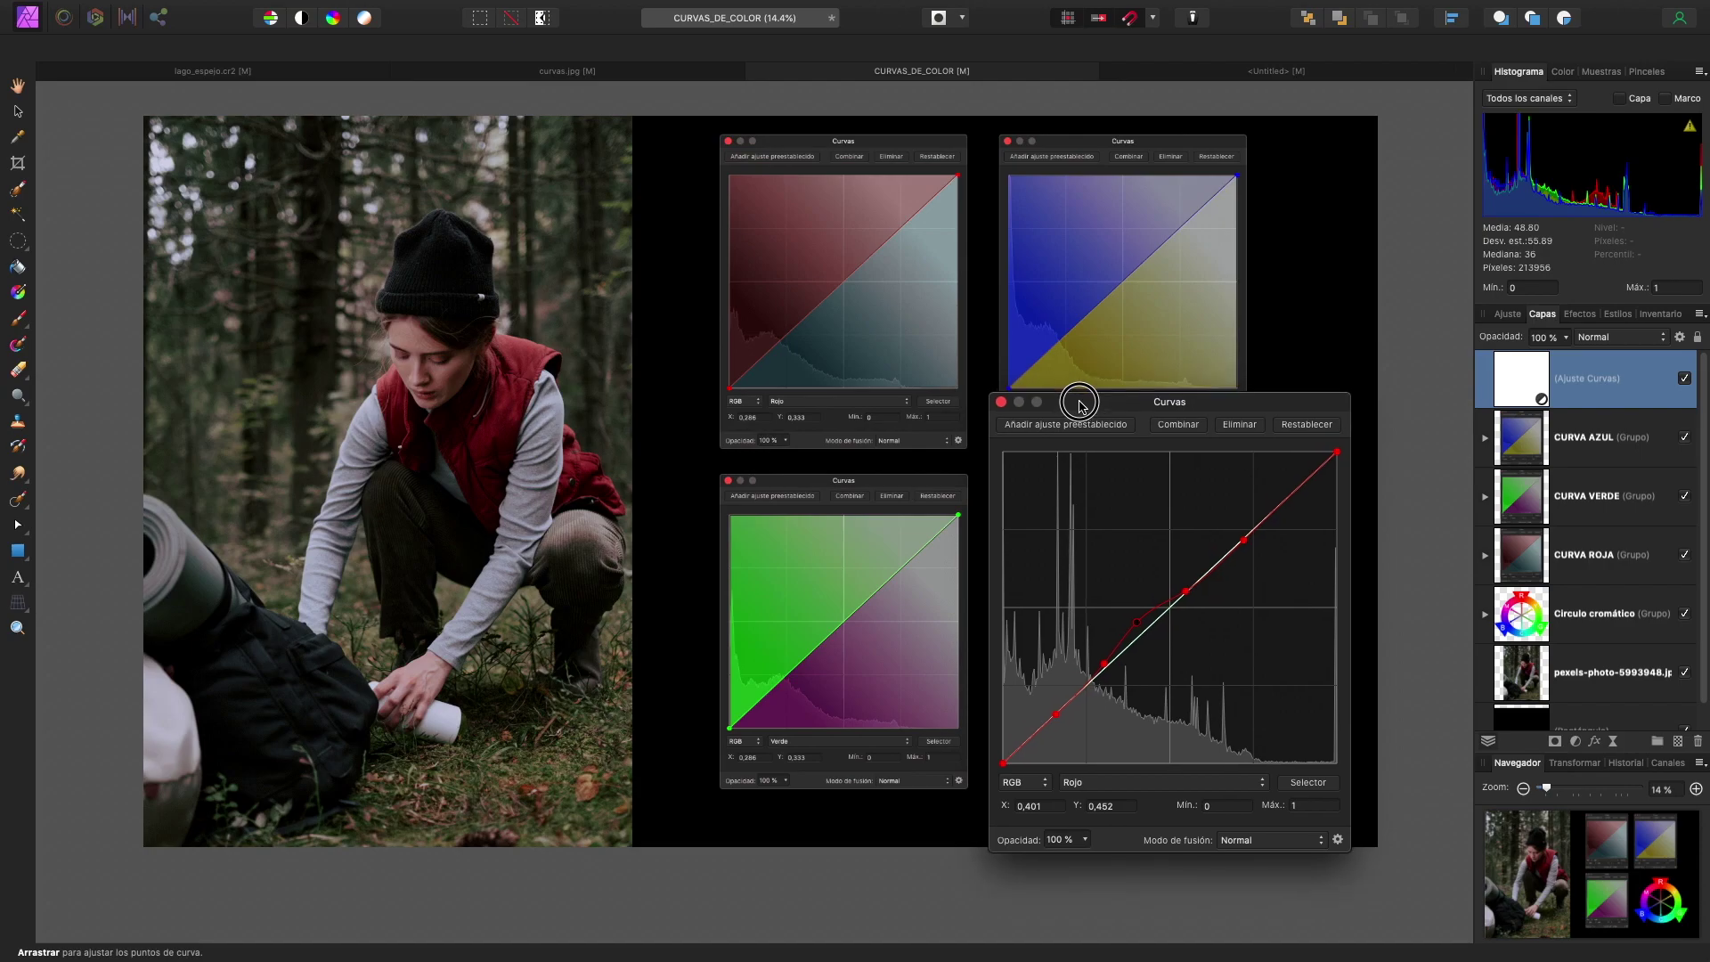
drag(1080, 407, 1080, 425)
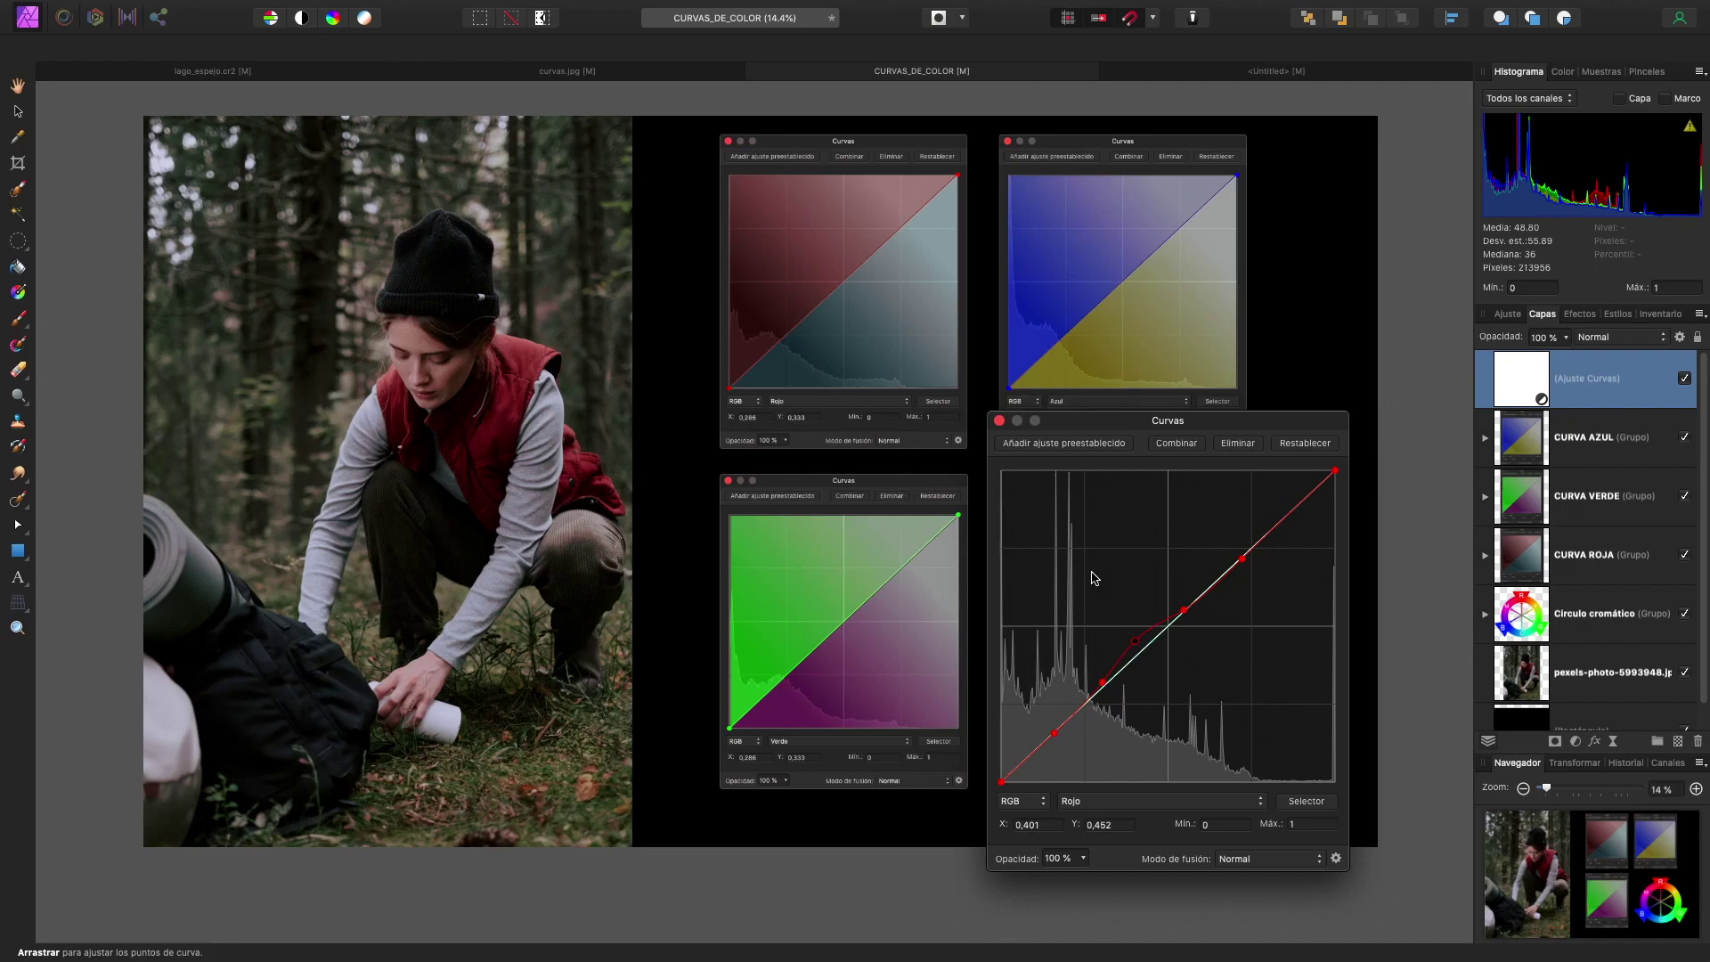
On the Azul channel, sample the grass, add midtone and highlight points, and dip the shadows
click(1086, 800)
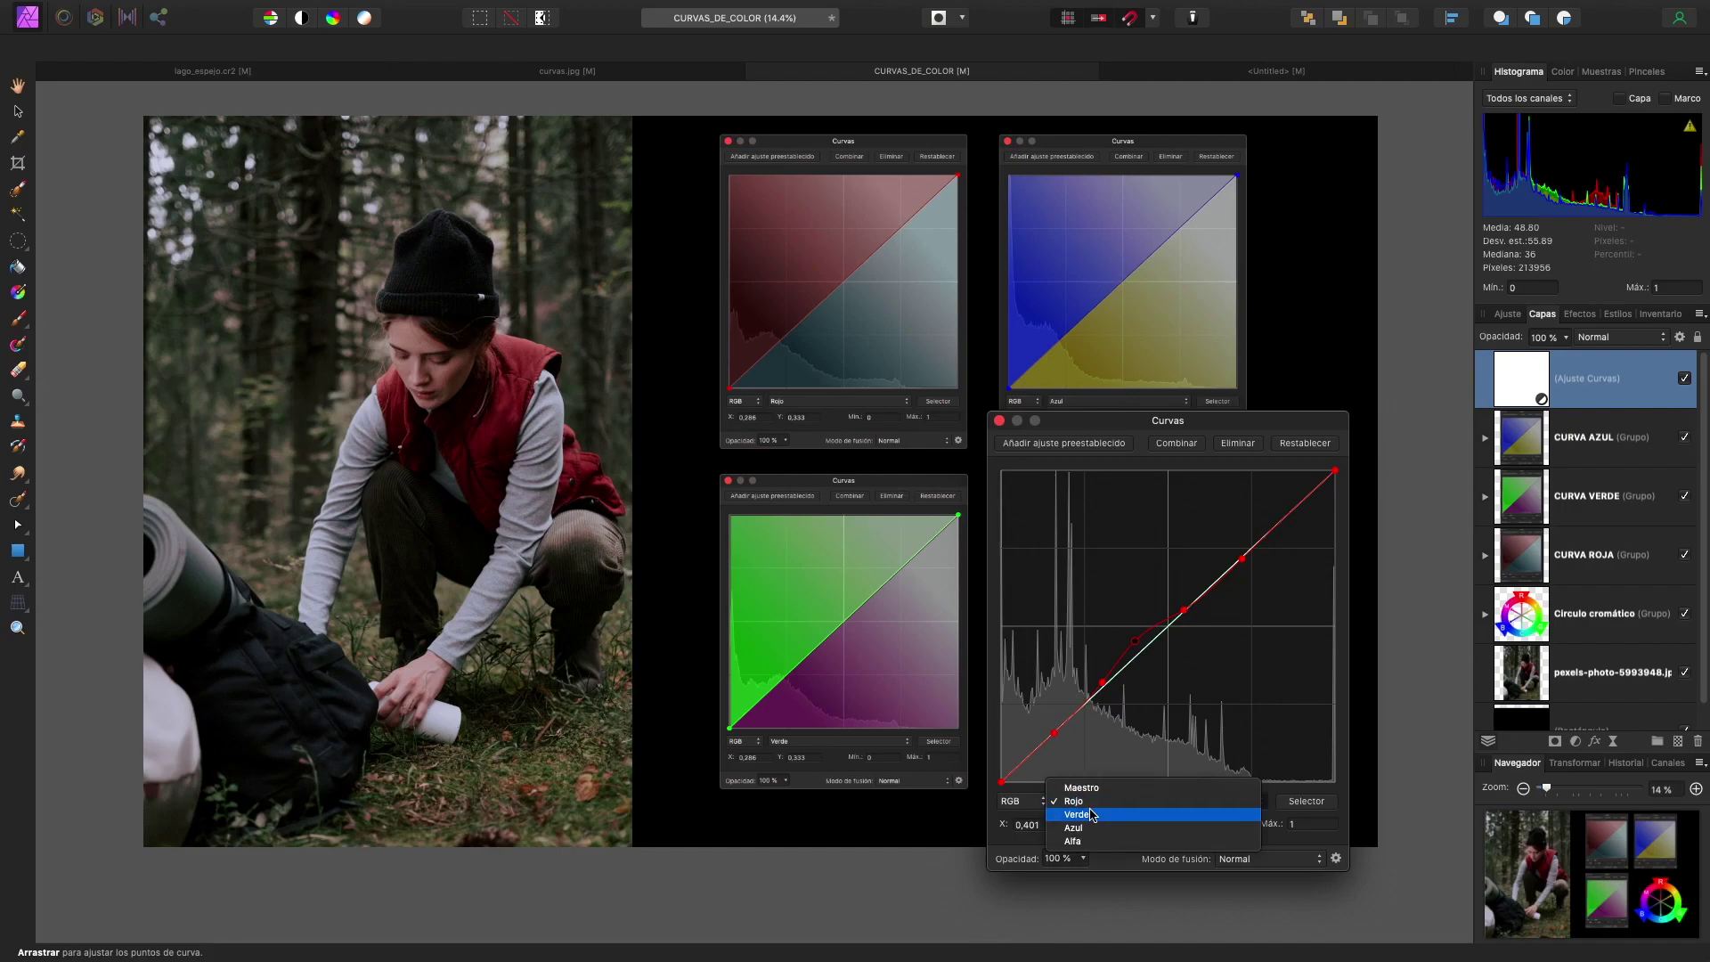
click(1090, 828)
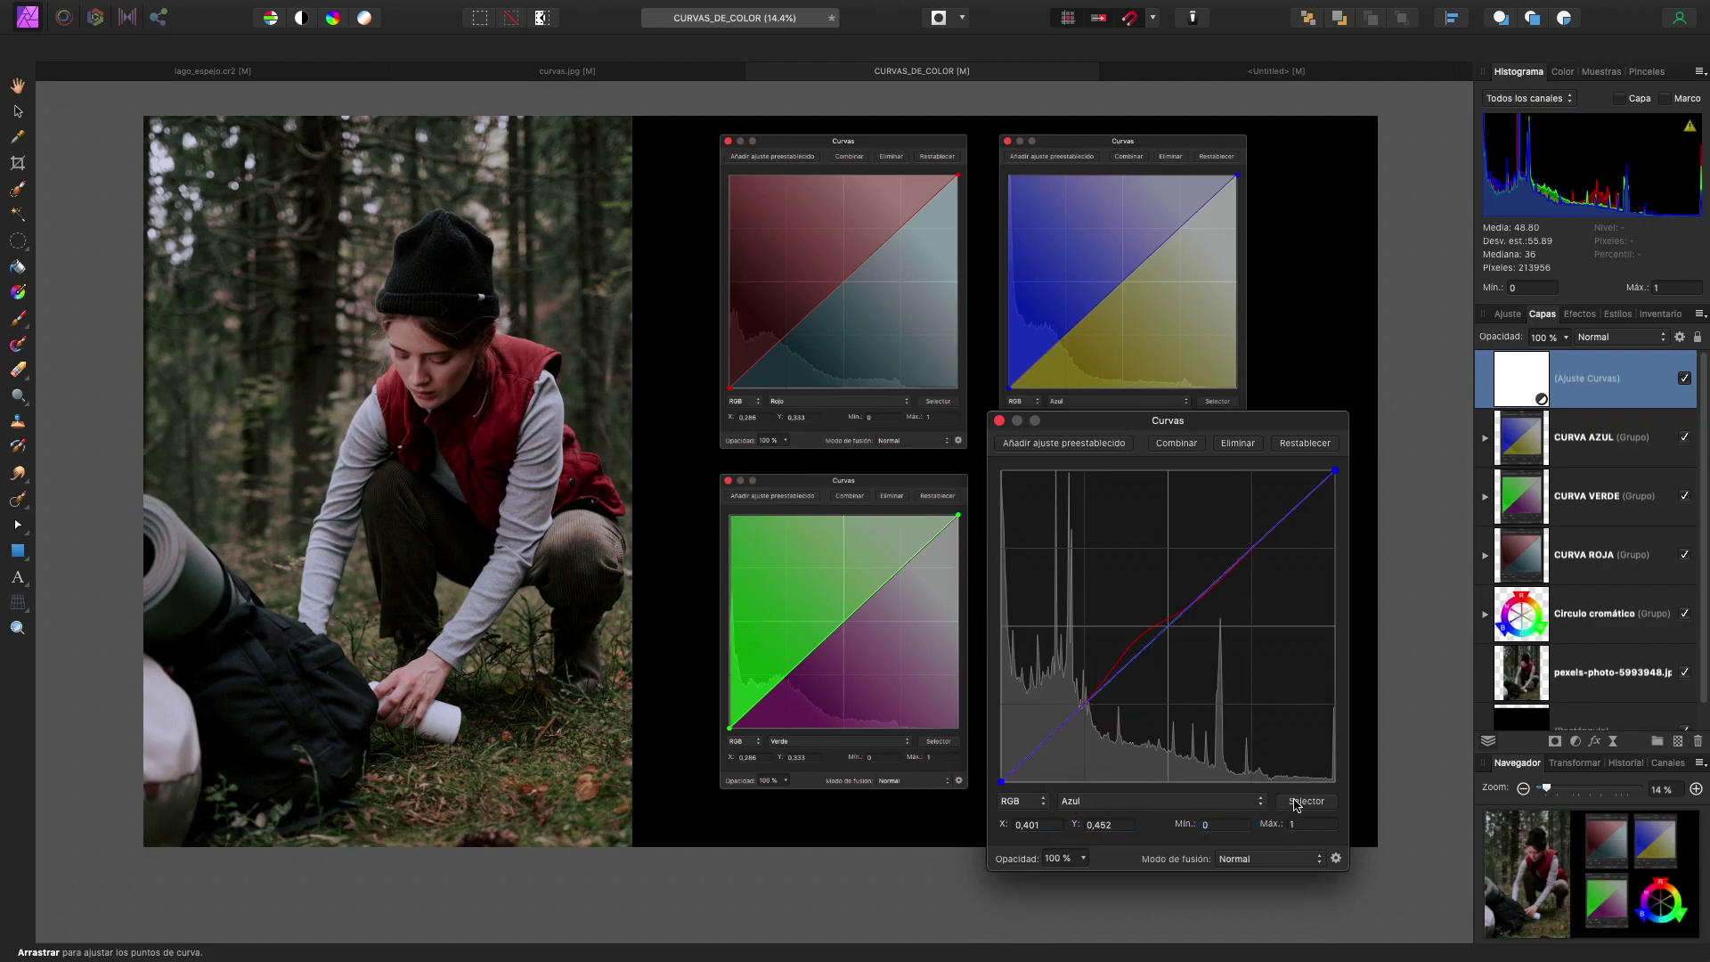
click(606, 714)
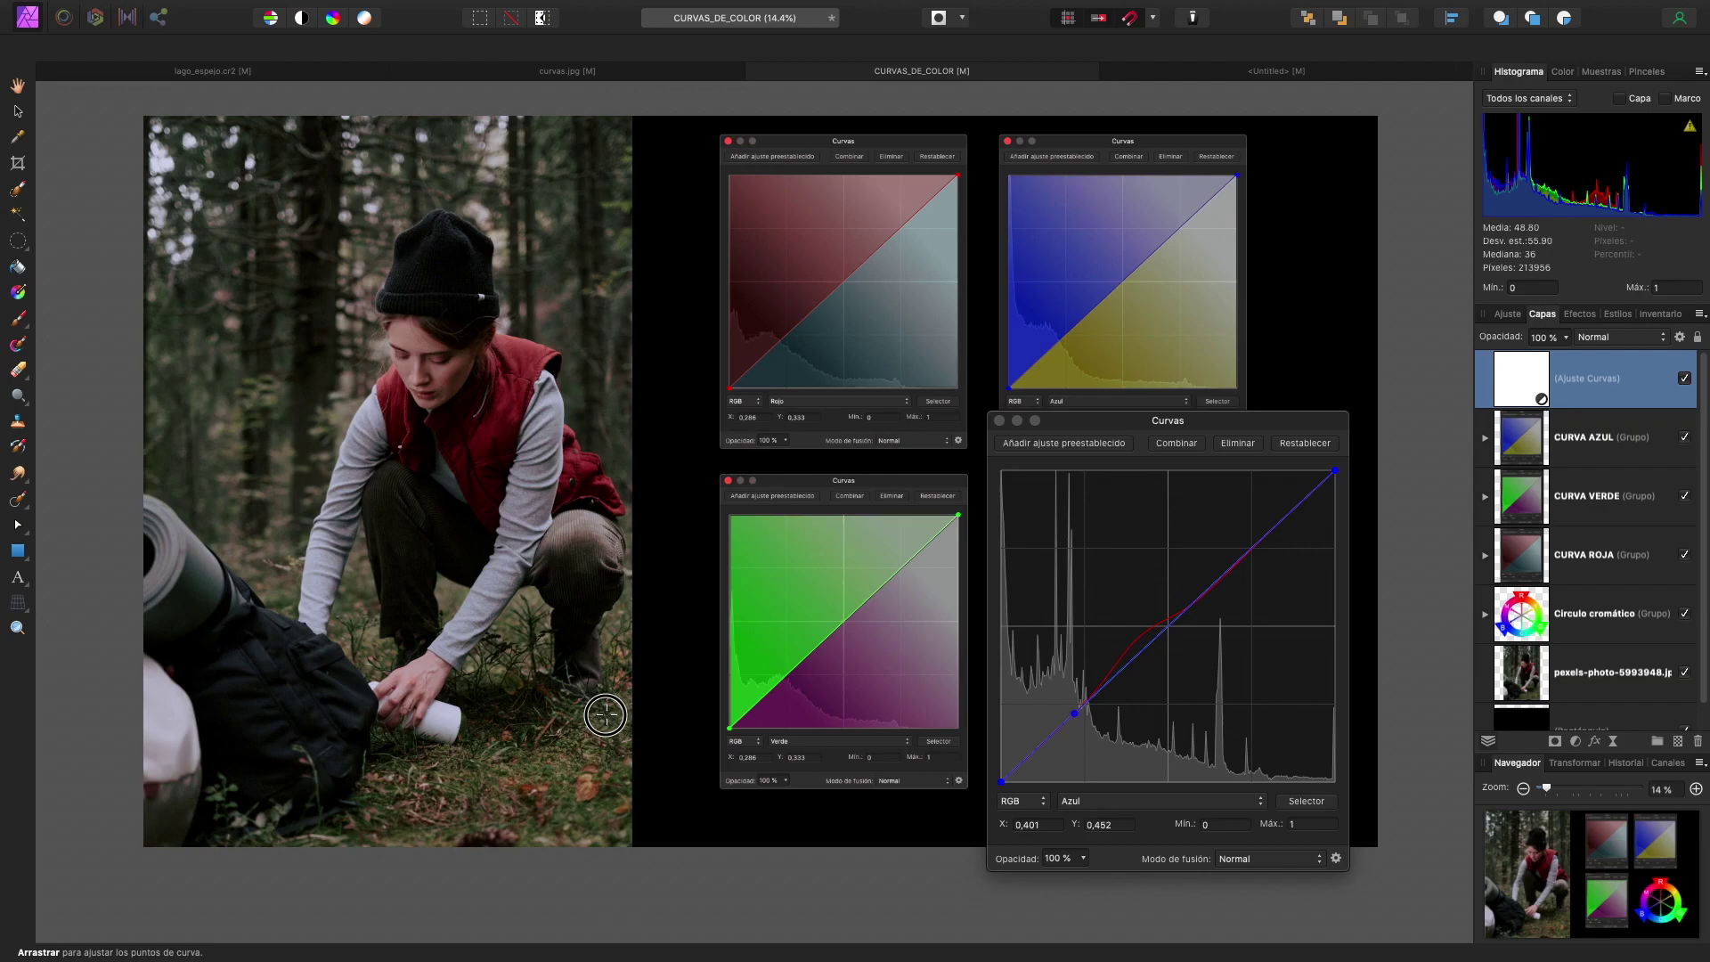
drag(605, 714, 615, 732)
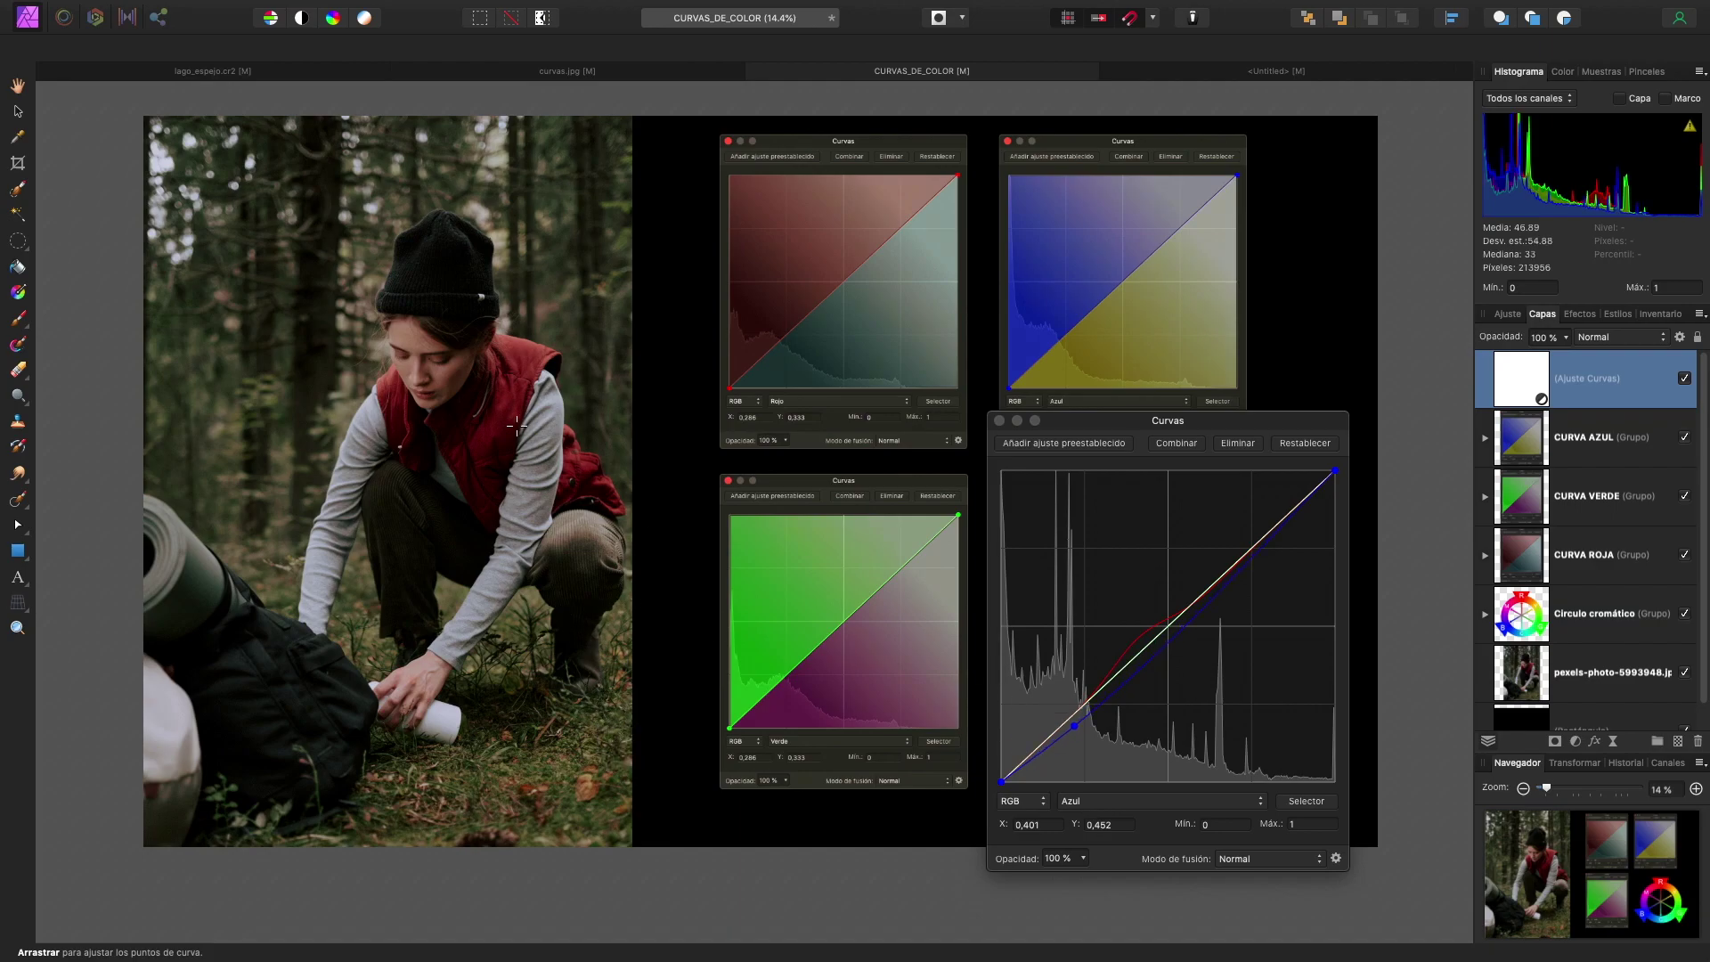
scroll(381, 350, up, 3)
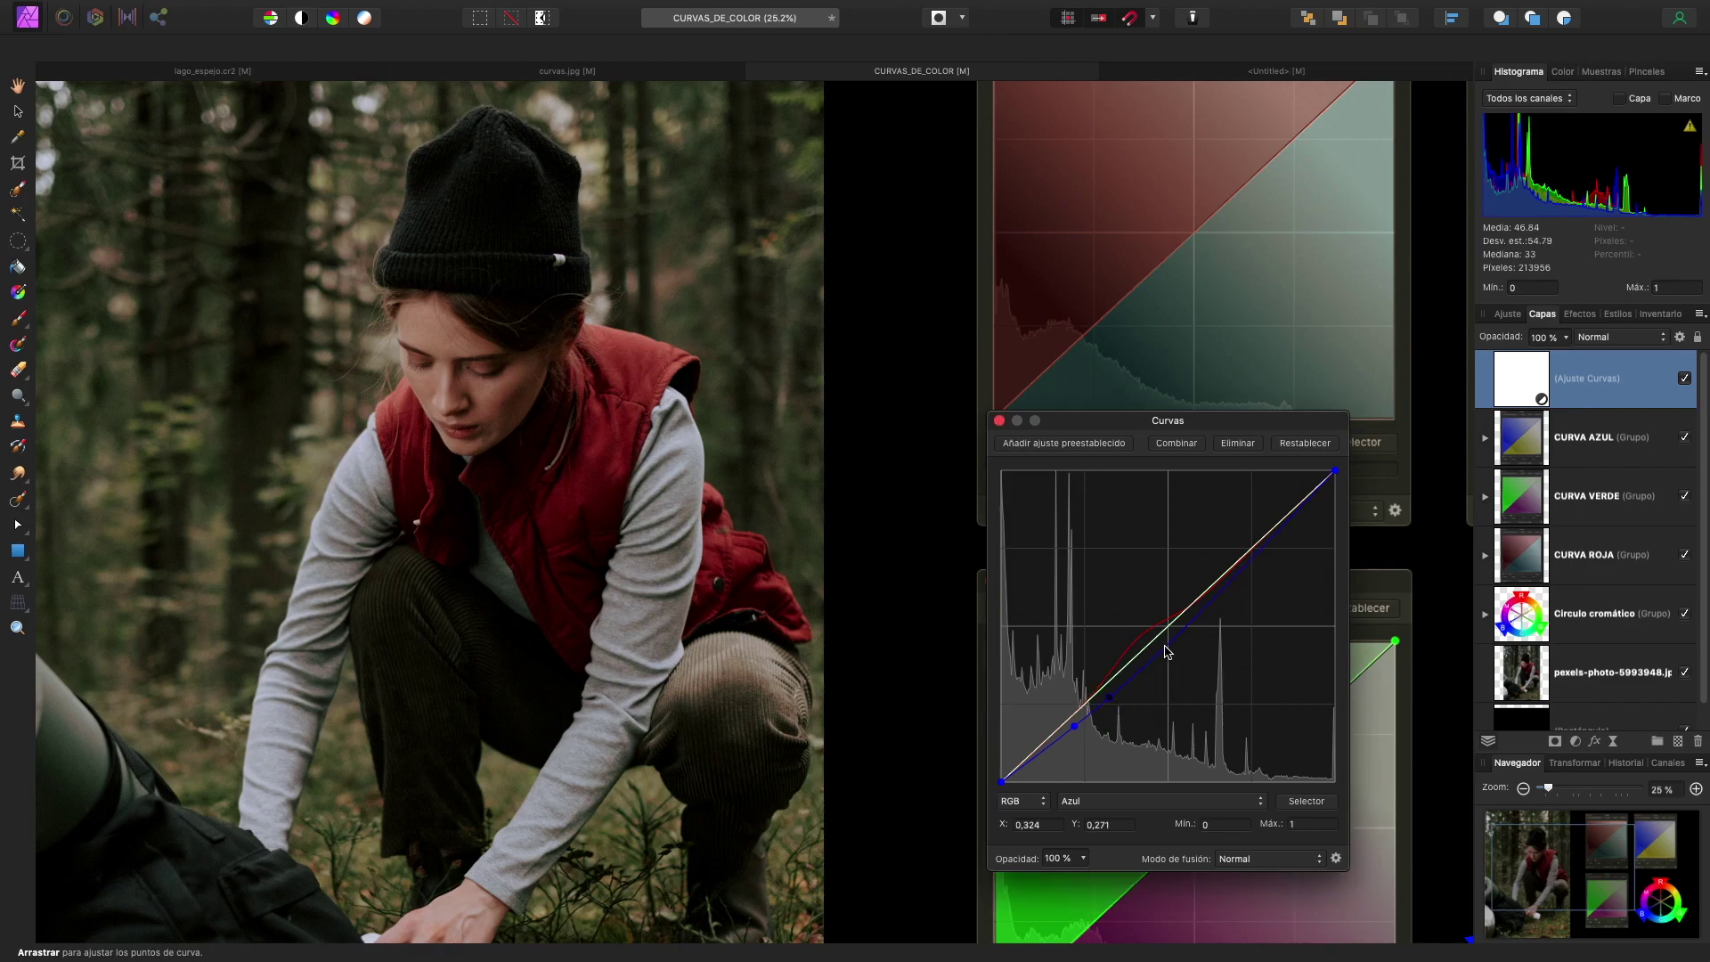
drag(1110, 697, 1102, 691)
drag(1173, 611, 1187, 609)
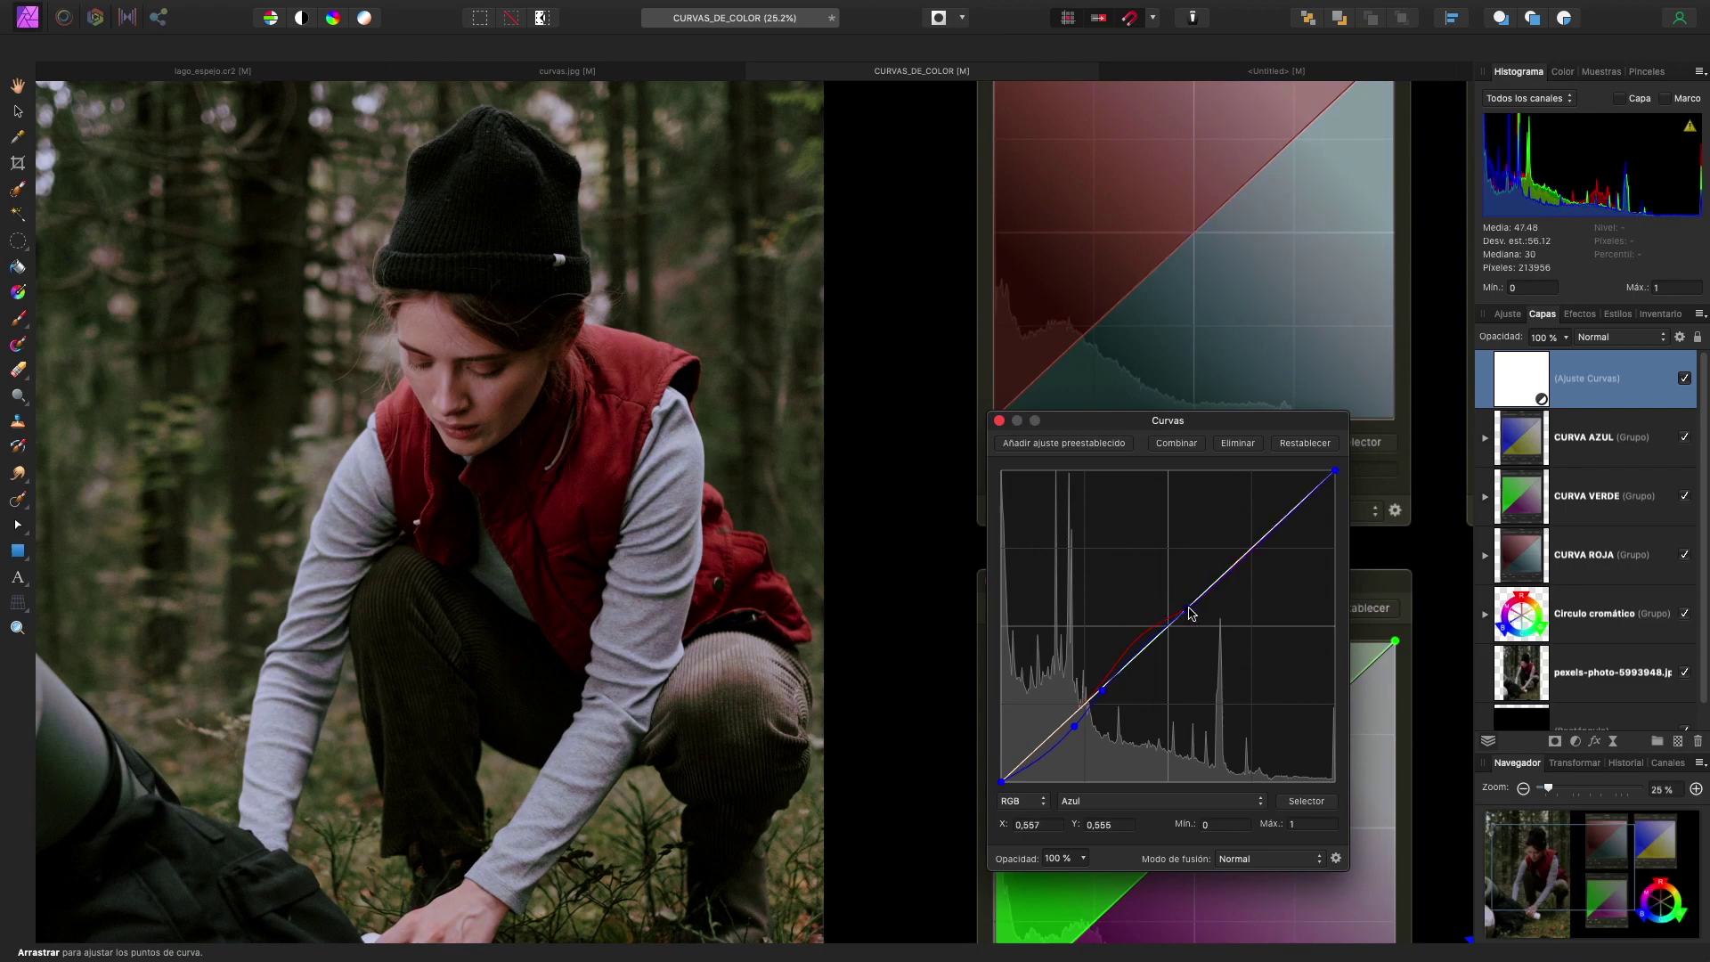
click(1243, 560)
drag(1078, 733, 1077, 728)
Add a deep-shadow point to the blue curve and lift it slightly above the diagonal
scroll(640, 591, down, 5)
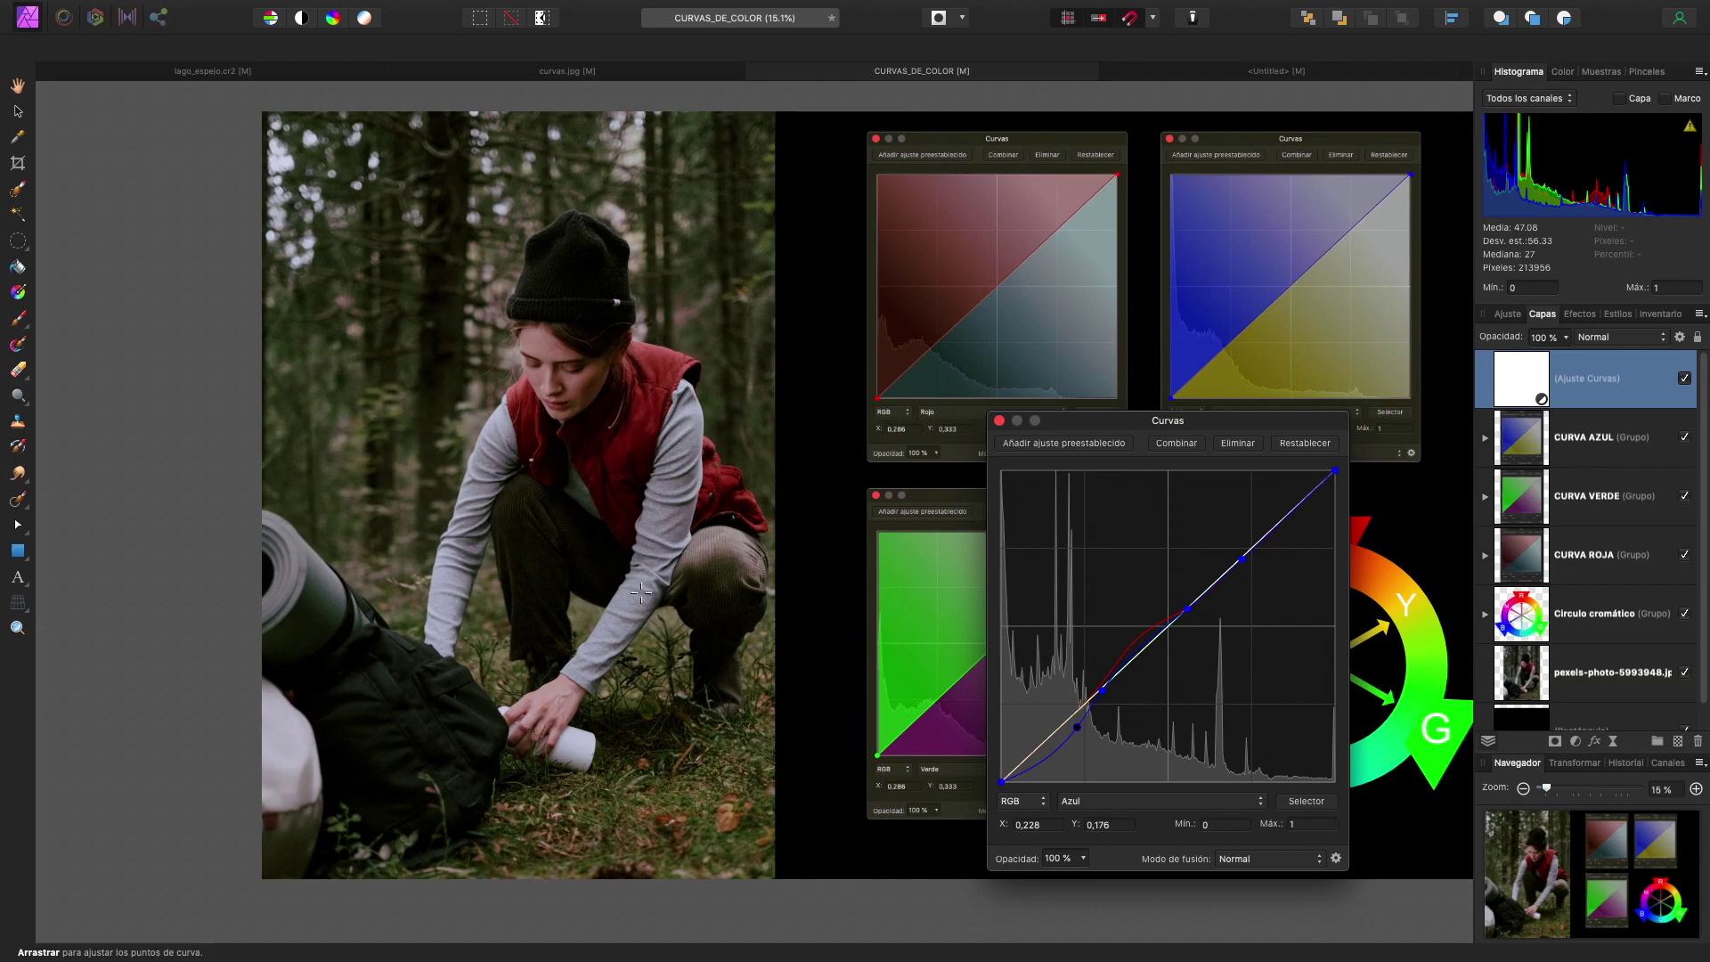
scroll(397, 707, down, 1)
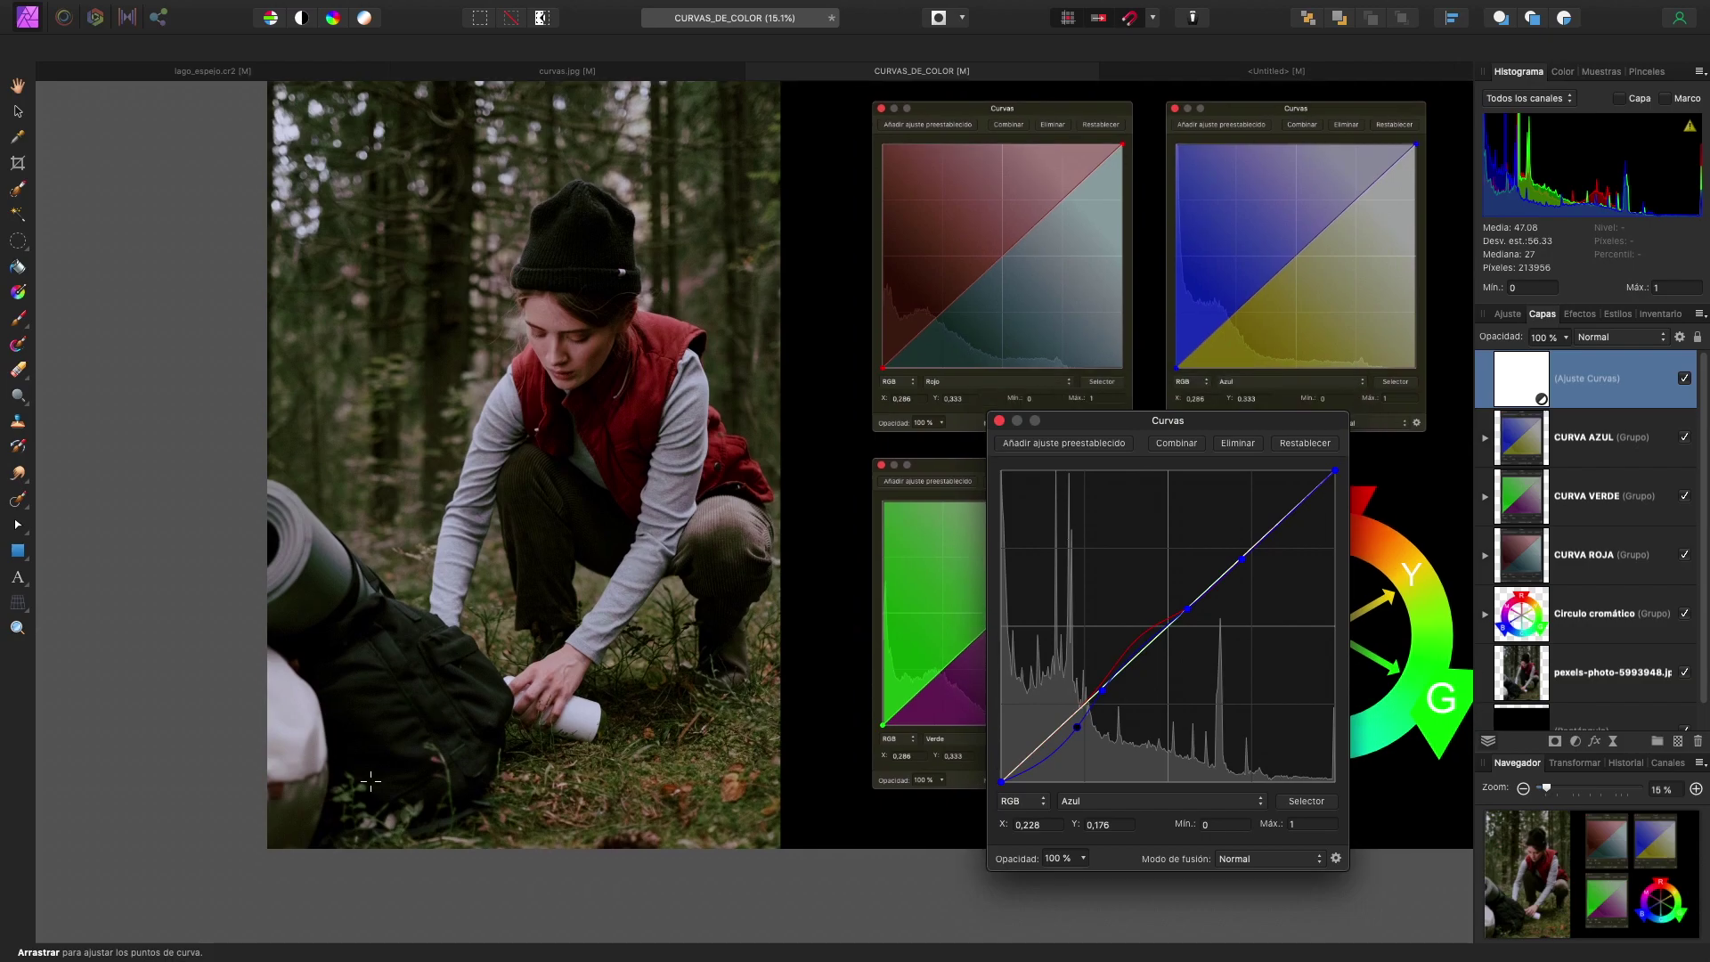
scroll(369, 707, up, 4)
scroll(467, 780, up, 2)
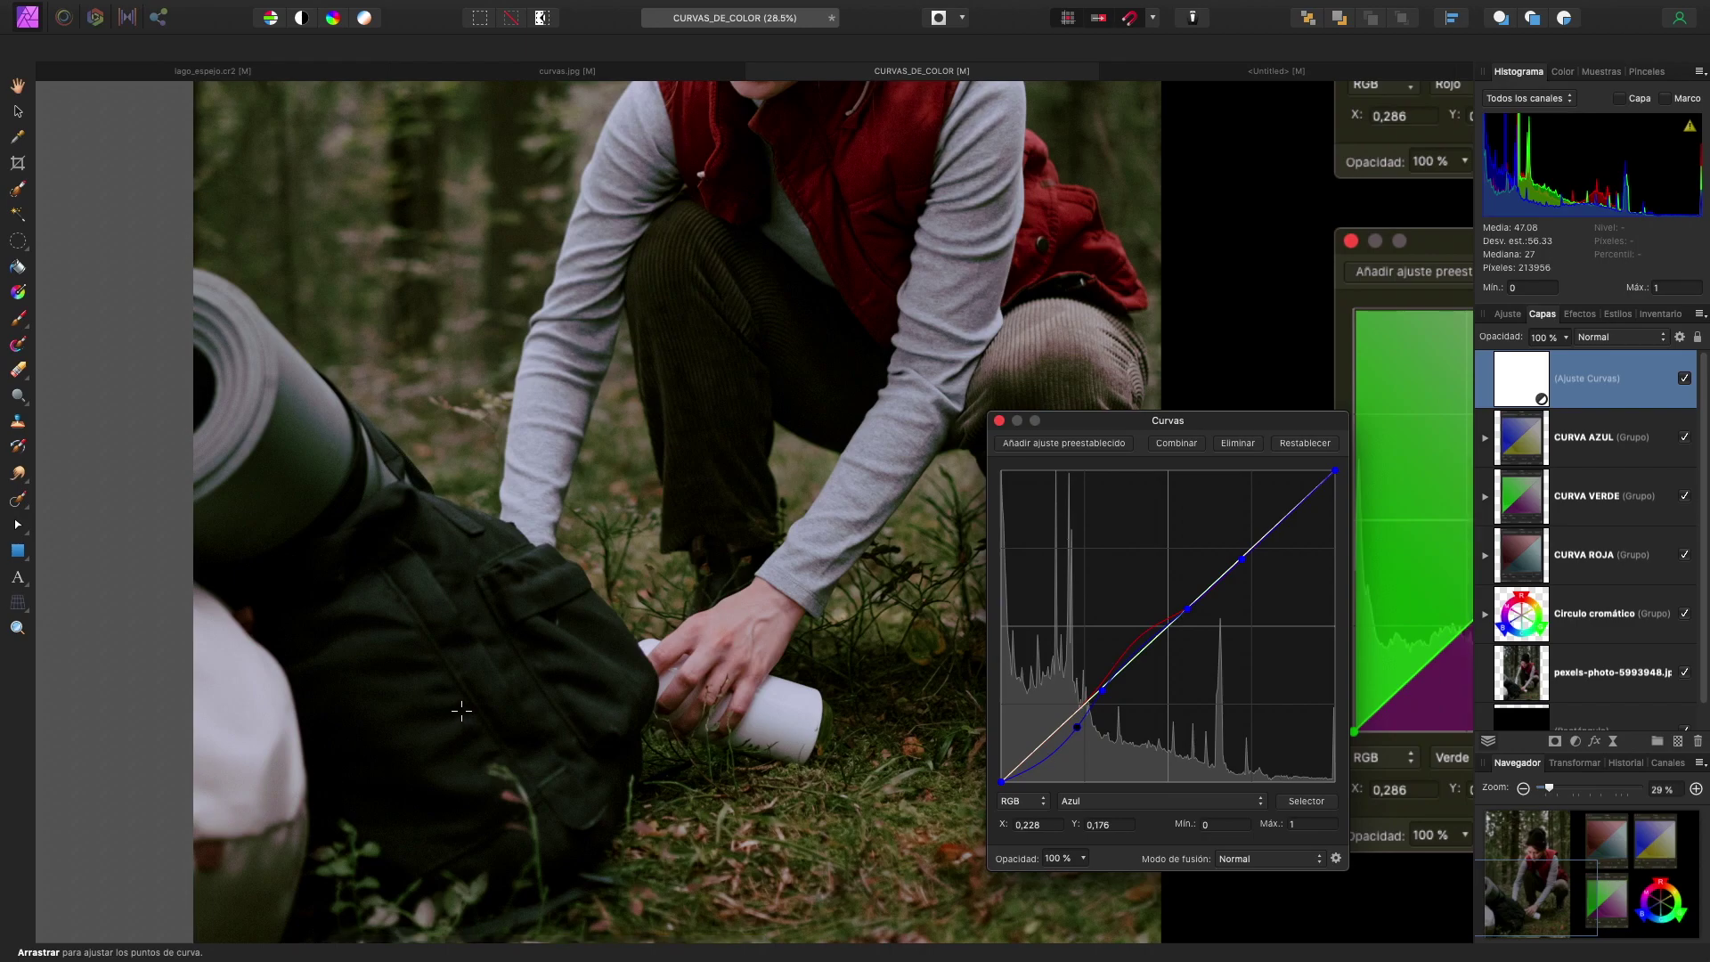
click(1041, 764)
drag(1041, 766, 1034, 757)
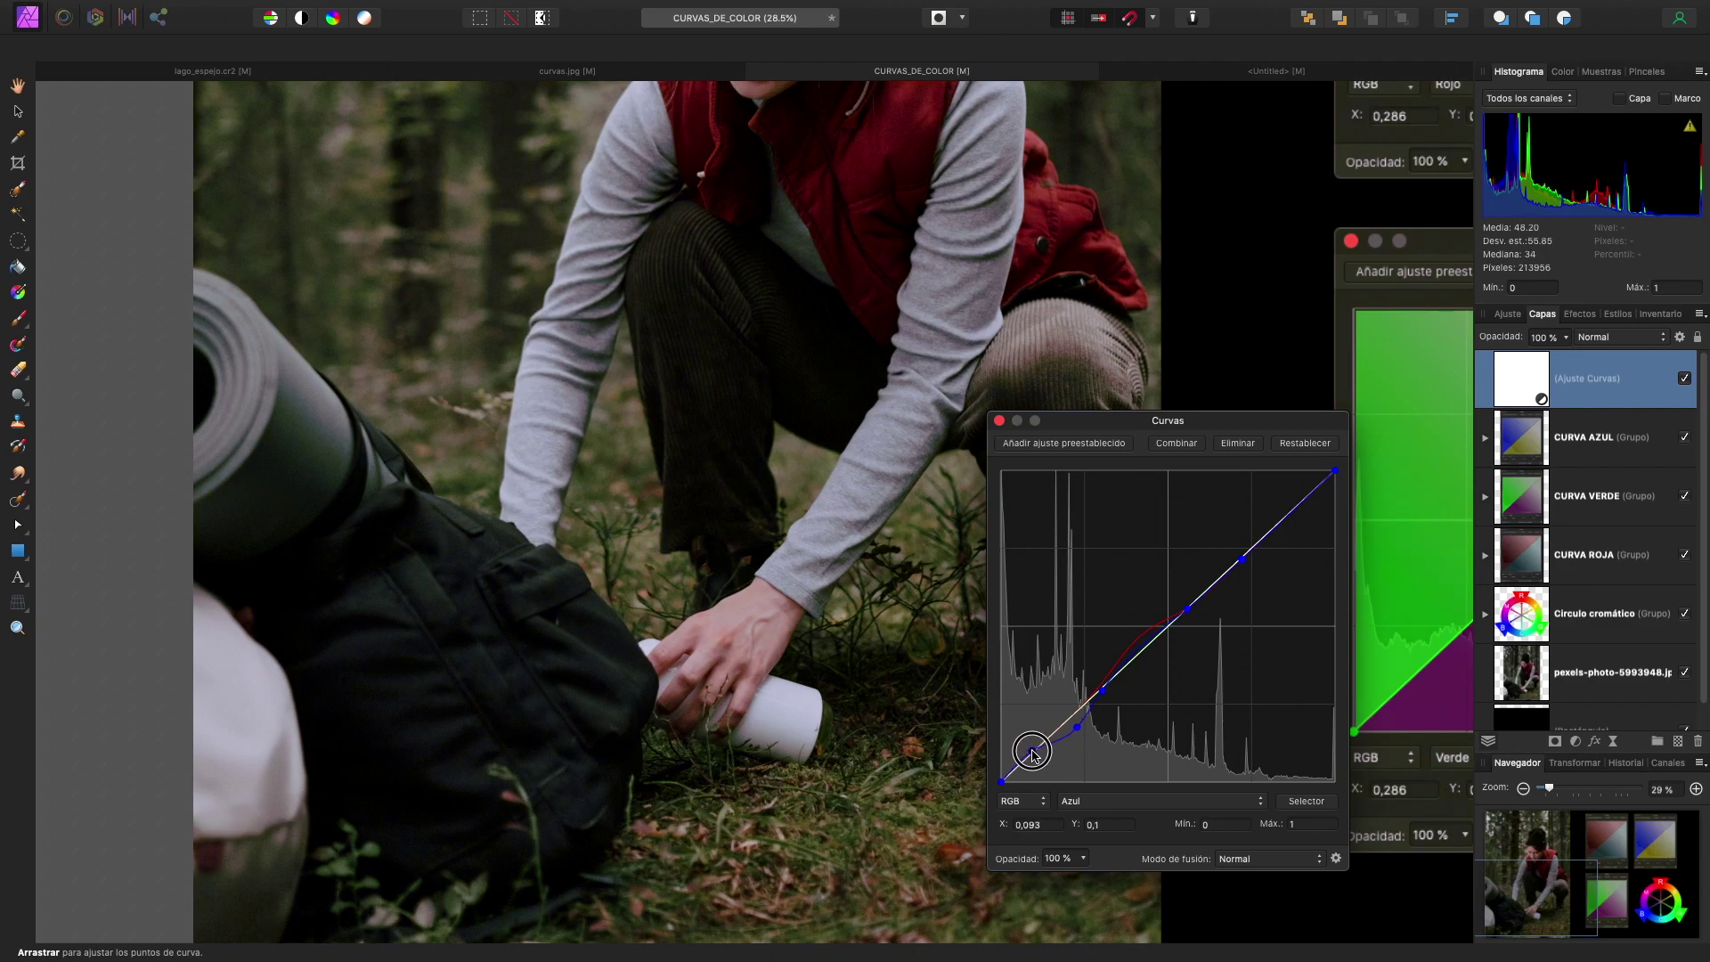
drag(1034, 757, 1031, 742)
scroll(489, 668, down, 5)
scroll(489, 668, up, 1)
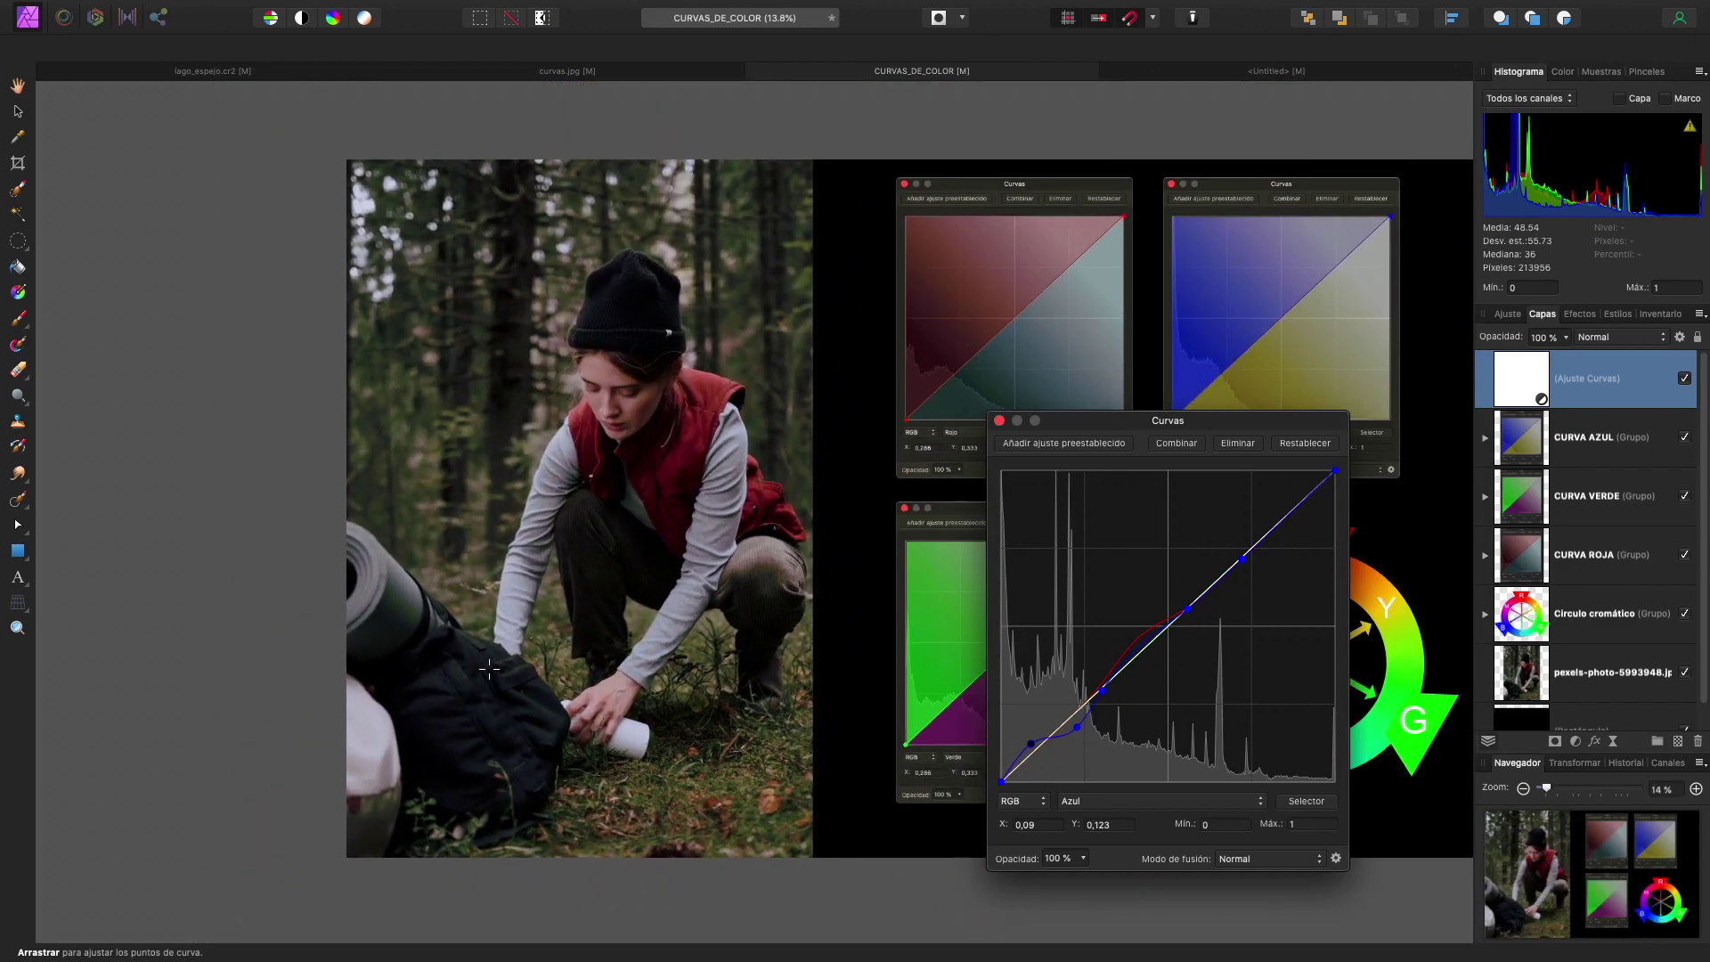
scroll(488, 668, up, 1)
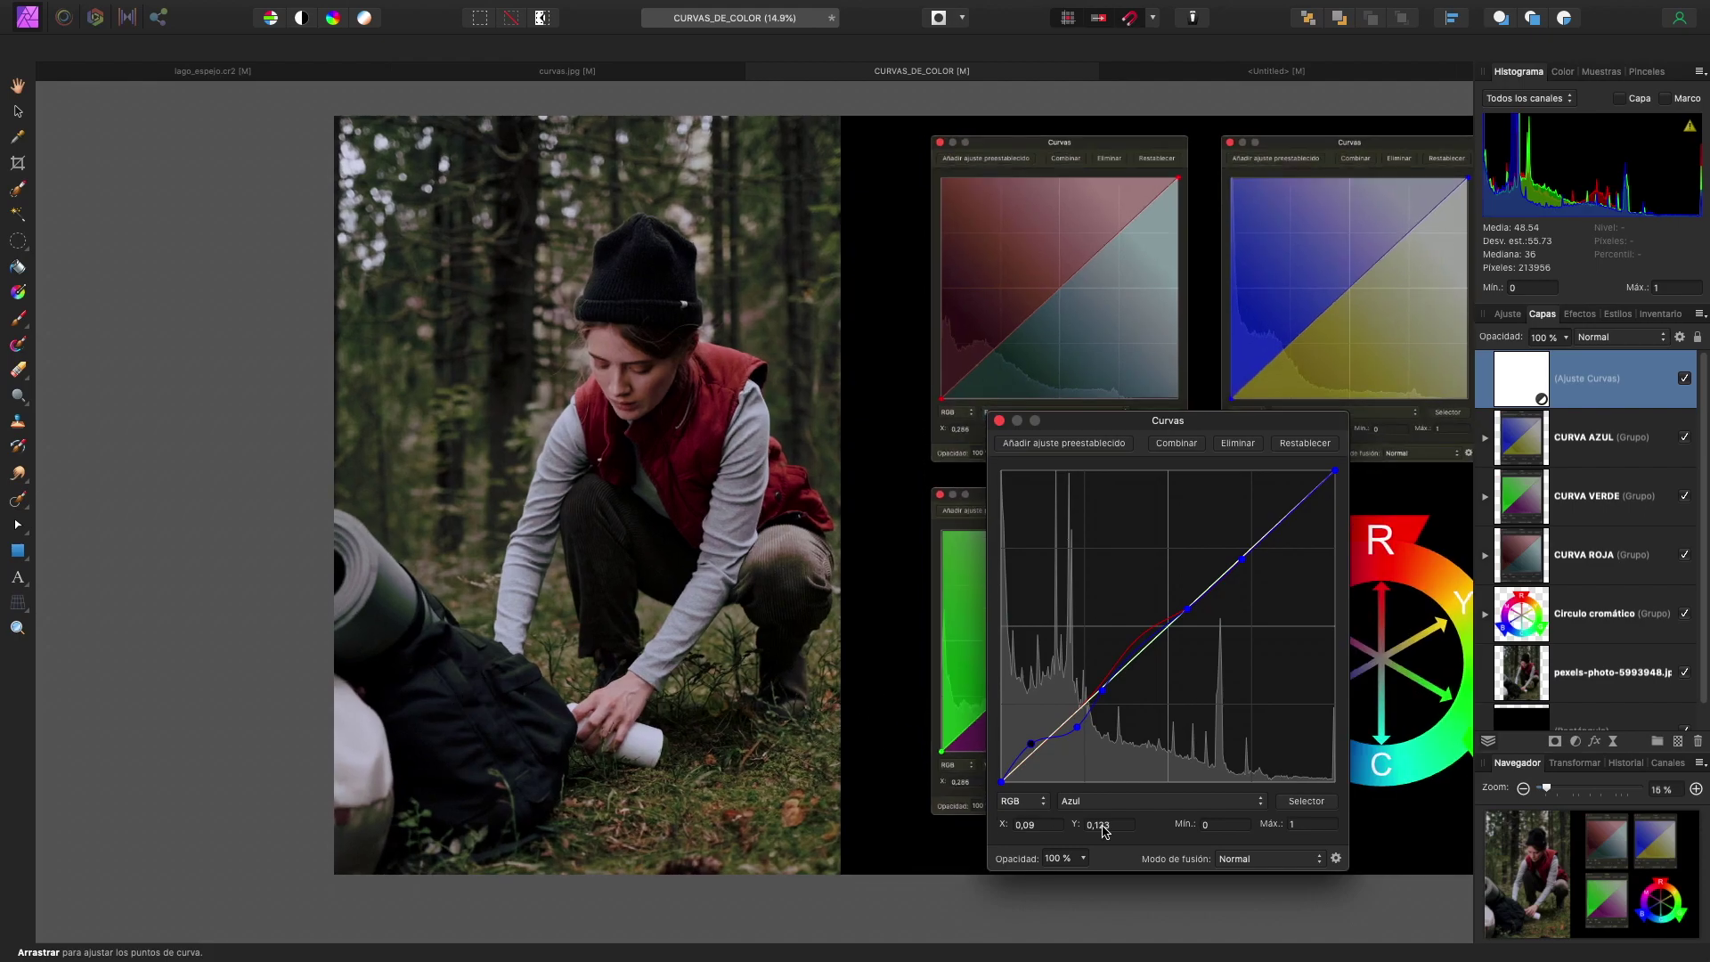
On the Rojo channel, pull the red curve's shadow point slightly down
click(1092, 802)
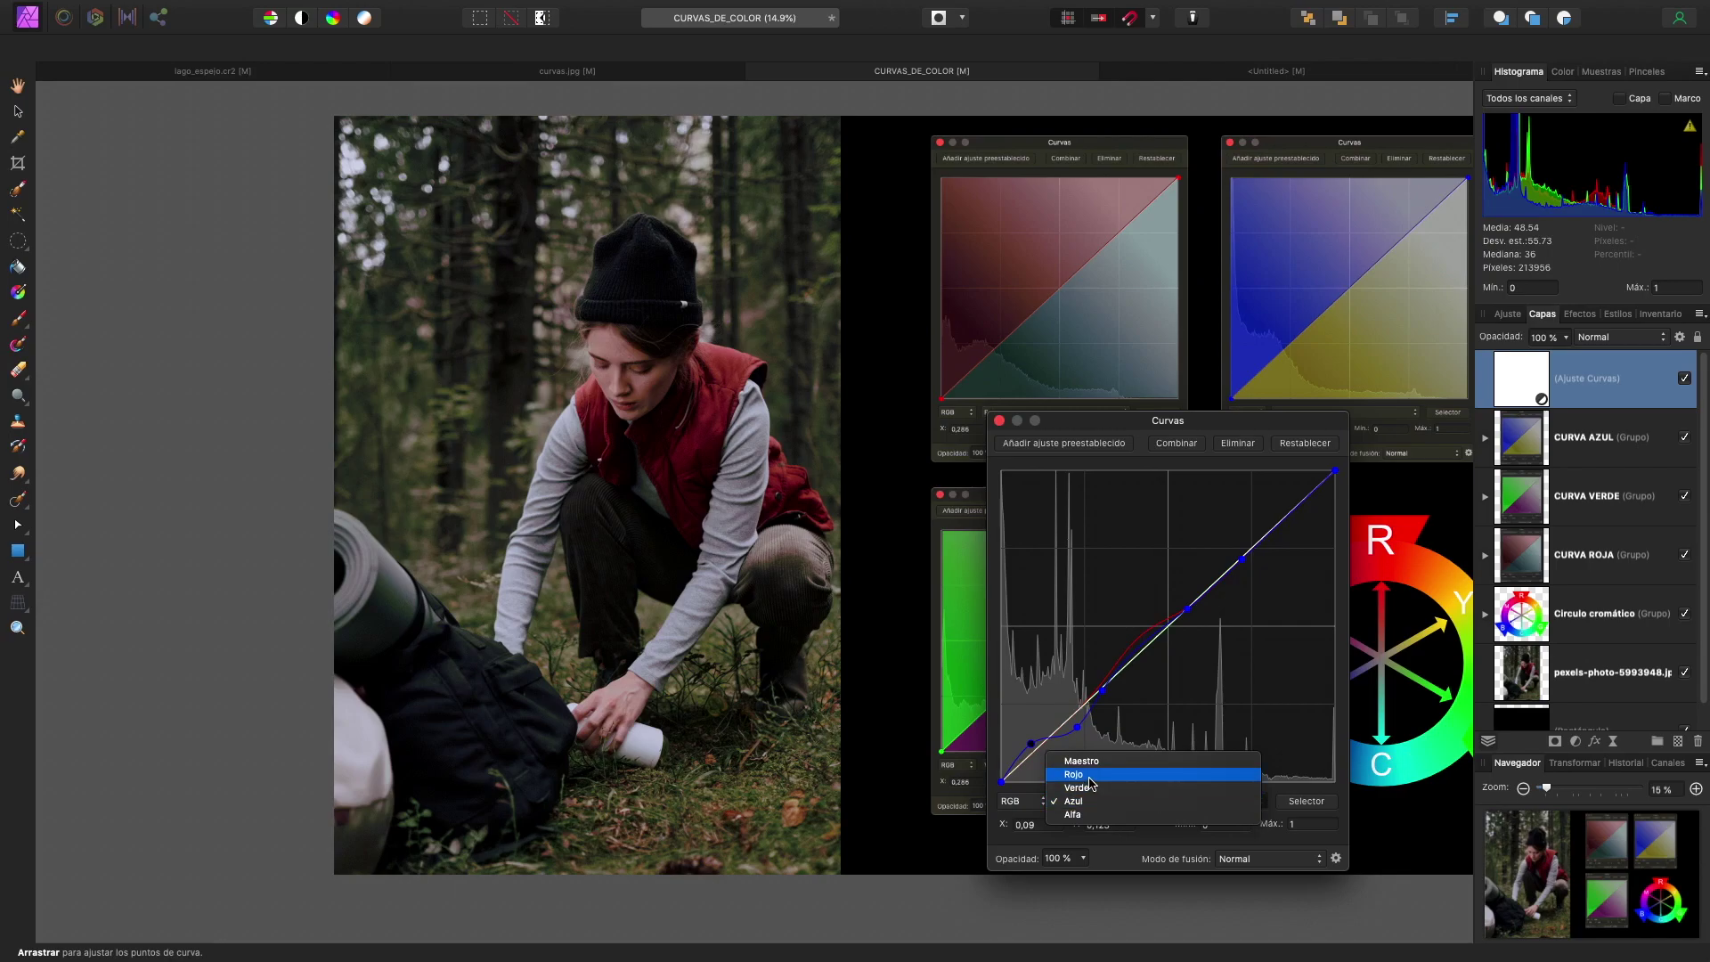
click(1085, 774)
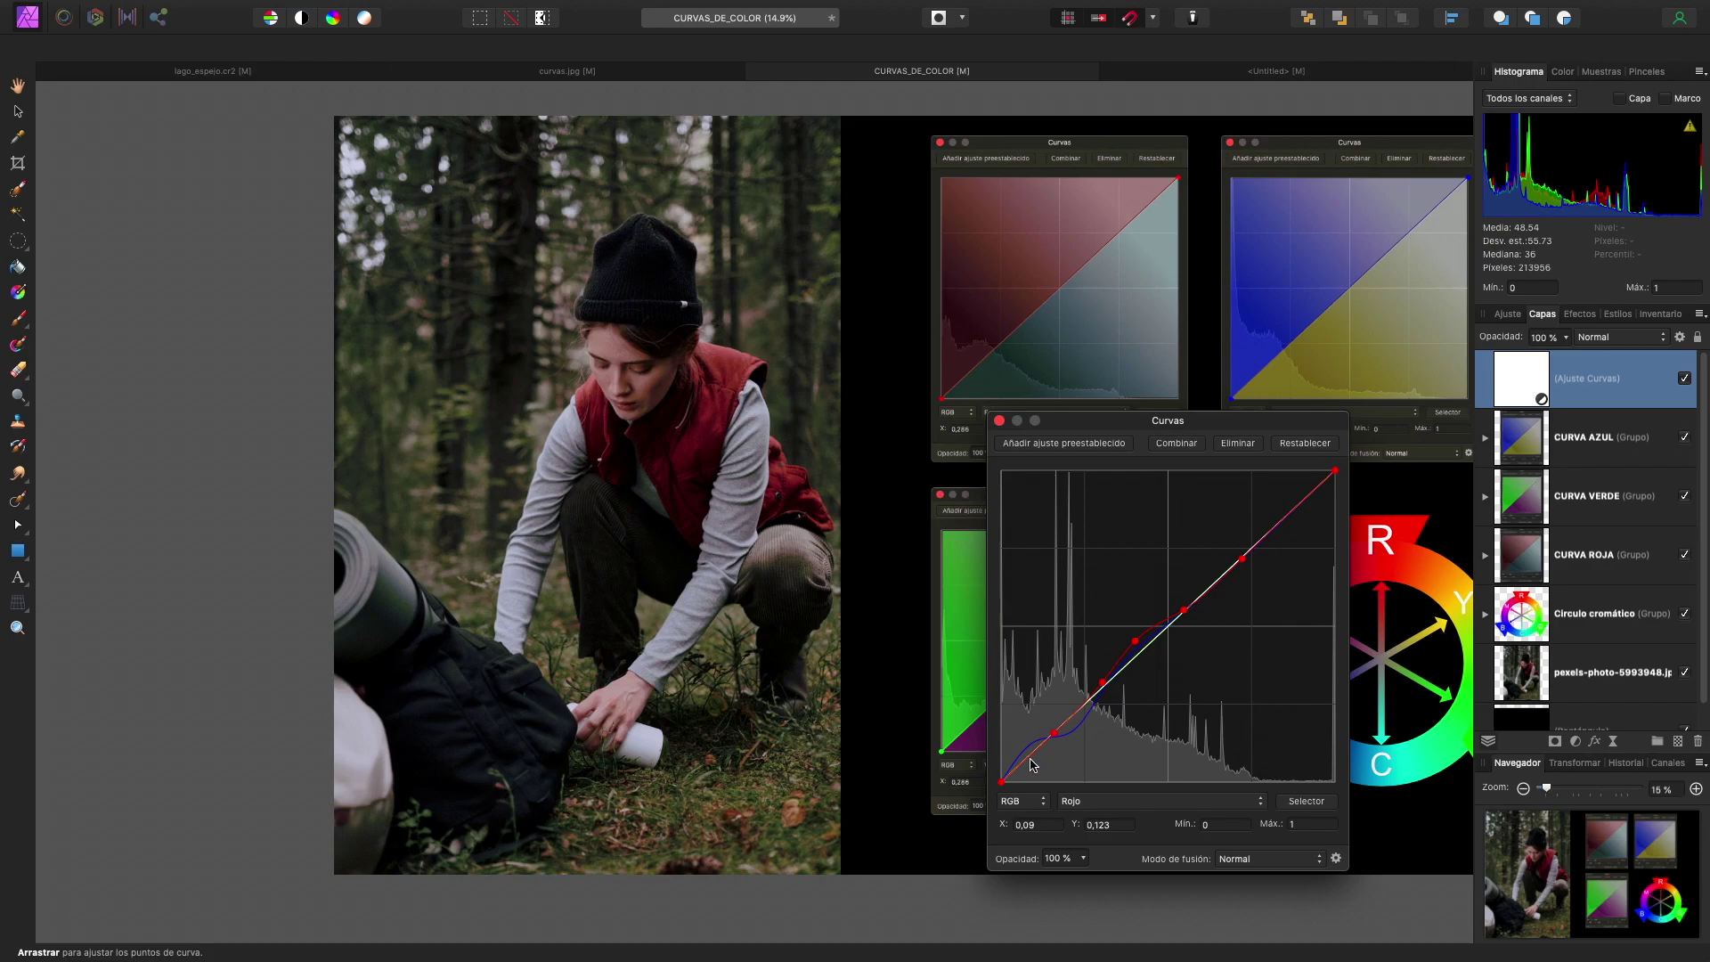
drag(1031, 764, 1037, 766)
scroll(440, 739, up, 3)
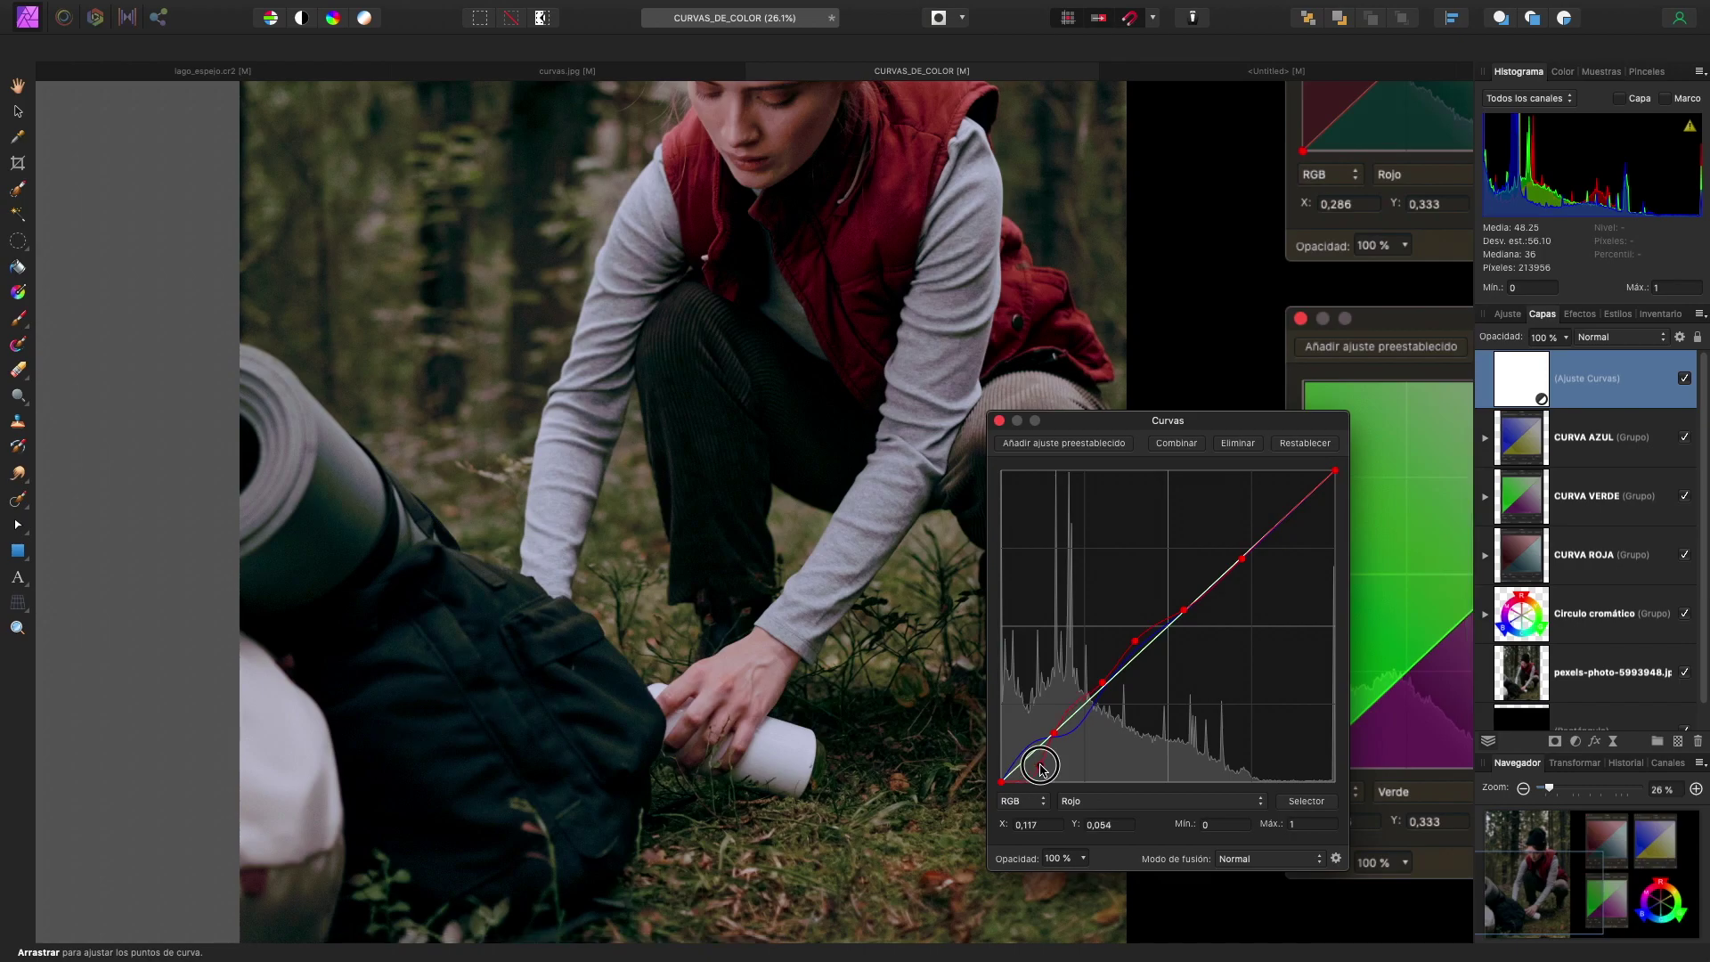
drag(1039, 765, 1037, 765)
scroll(730, 637, down, 2)
scroll(730, 637, down, 1)
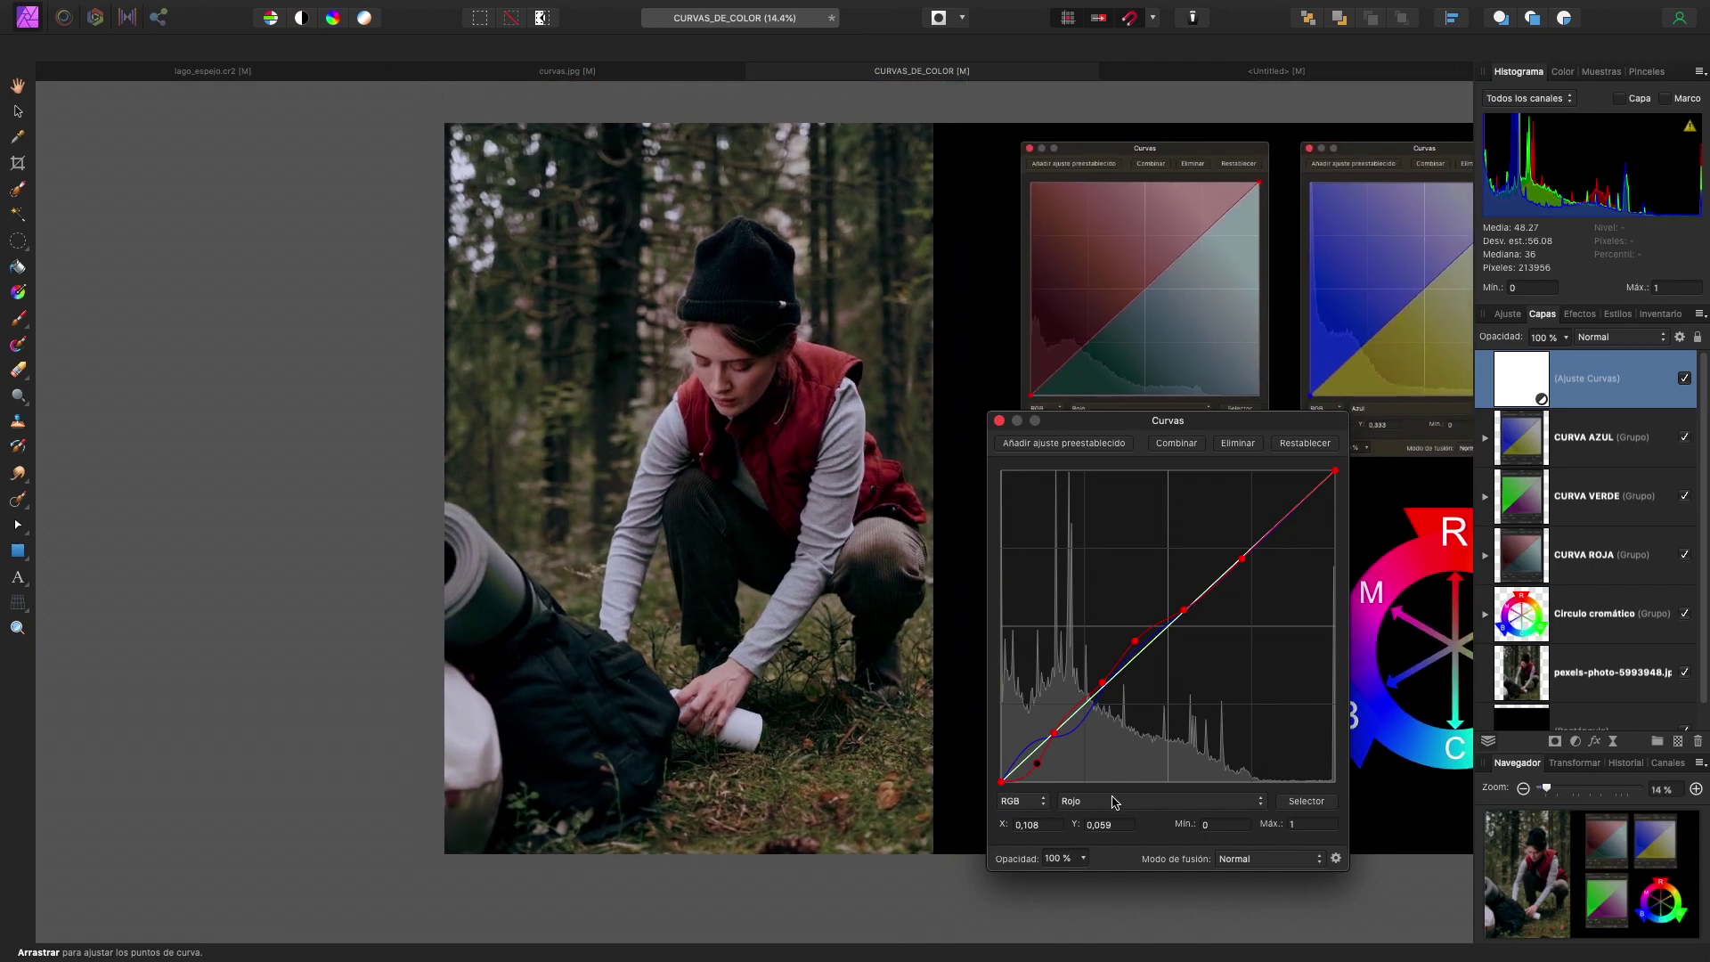
click(1112, 802)
Switch to the Verde channel, move the Curves dialog aside, and add a lower-midtone point
click(1109, 814)
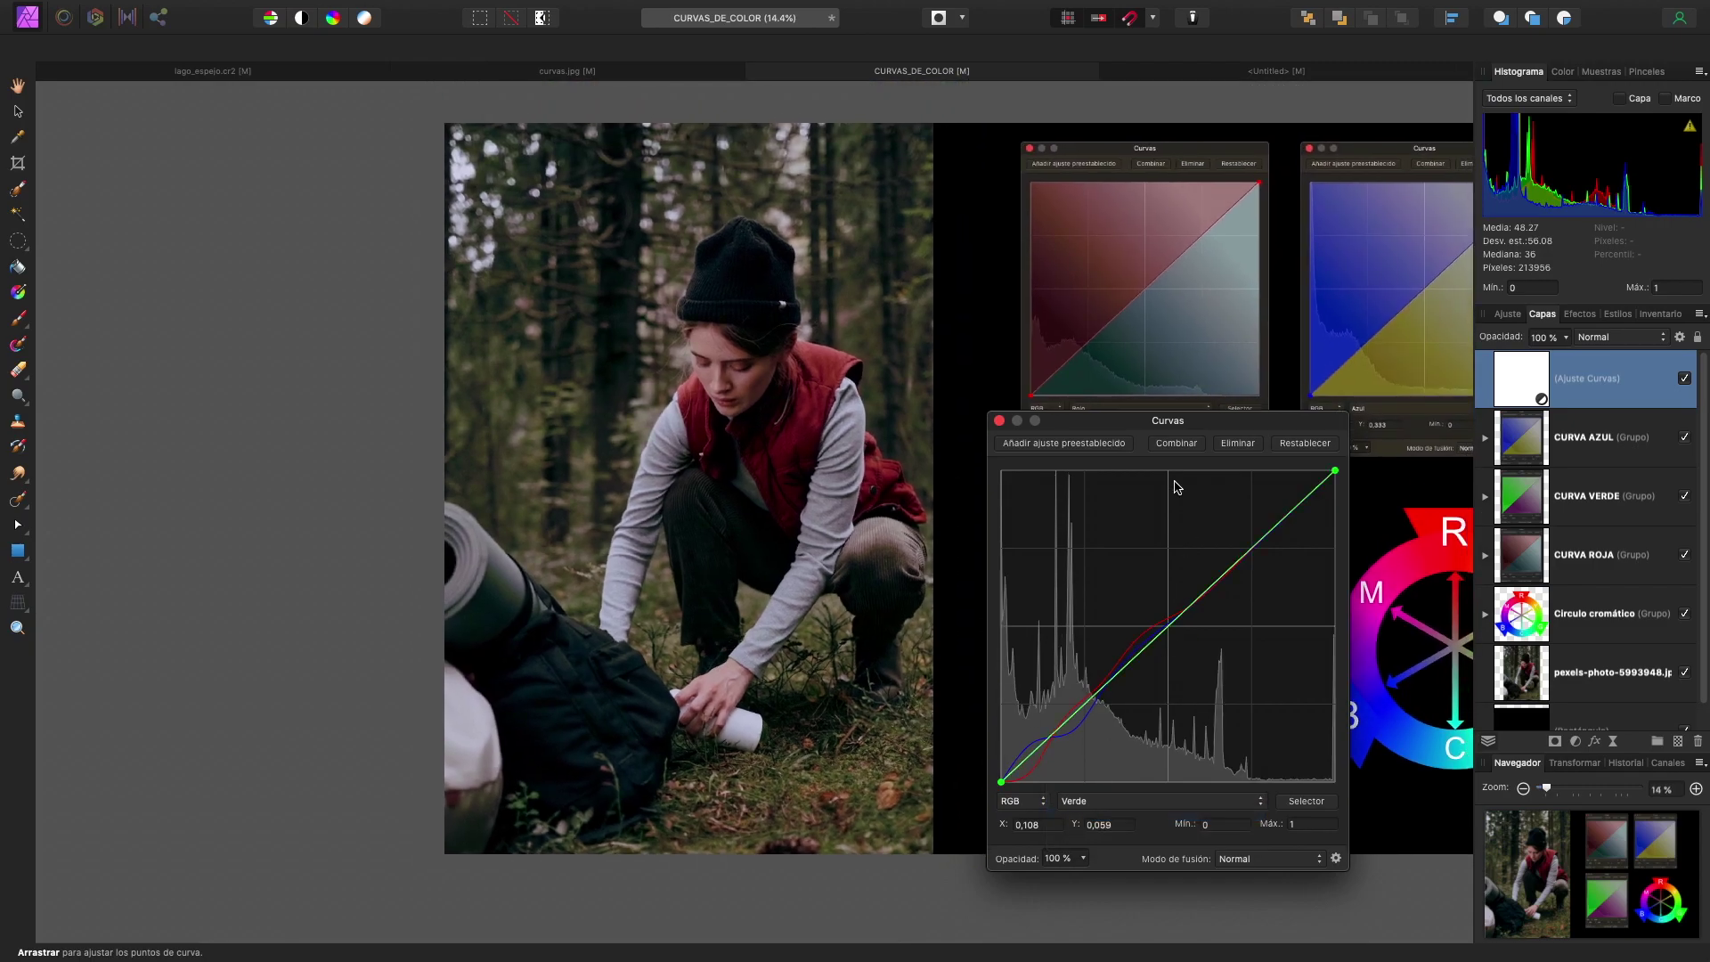
drag(1158, 420, 1409, 425)
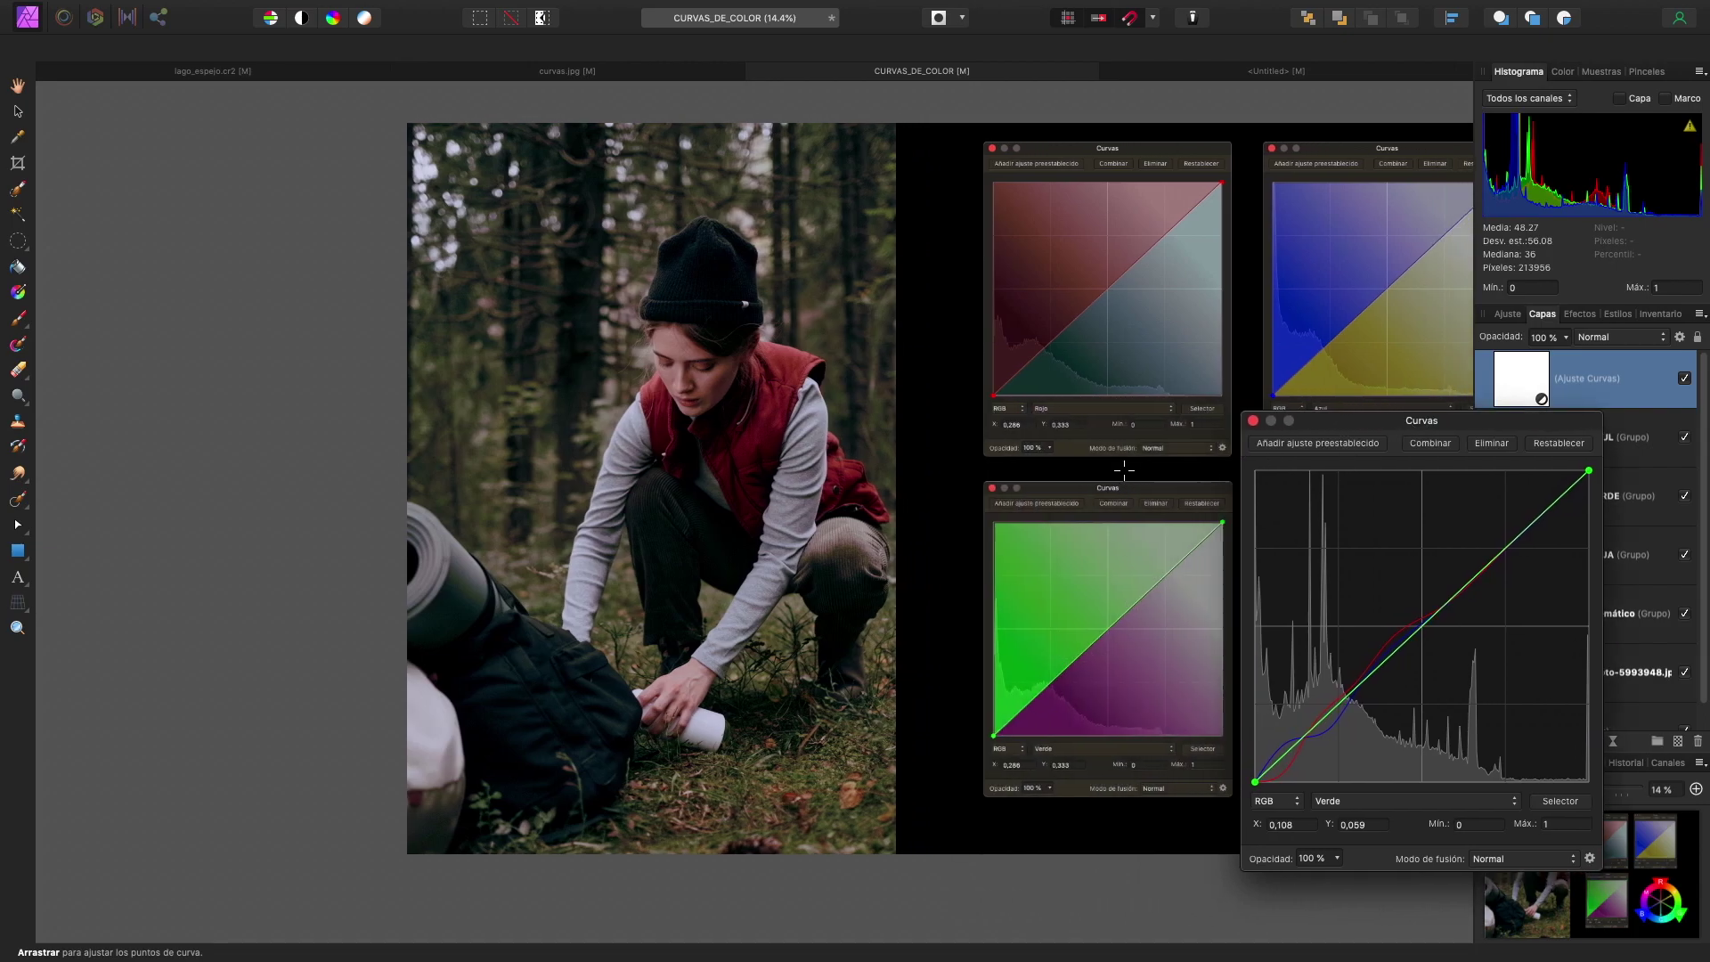
drag(1312, 425, 1288, 390)
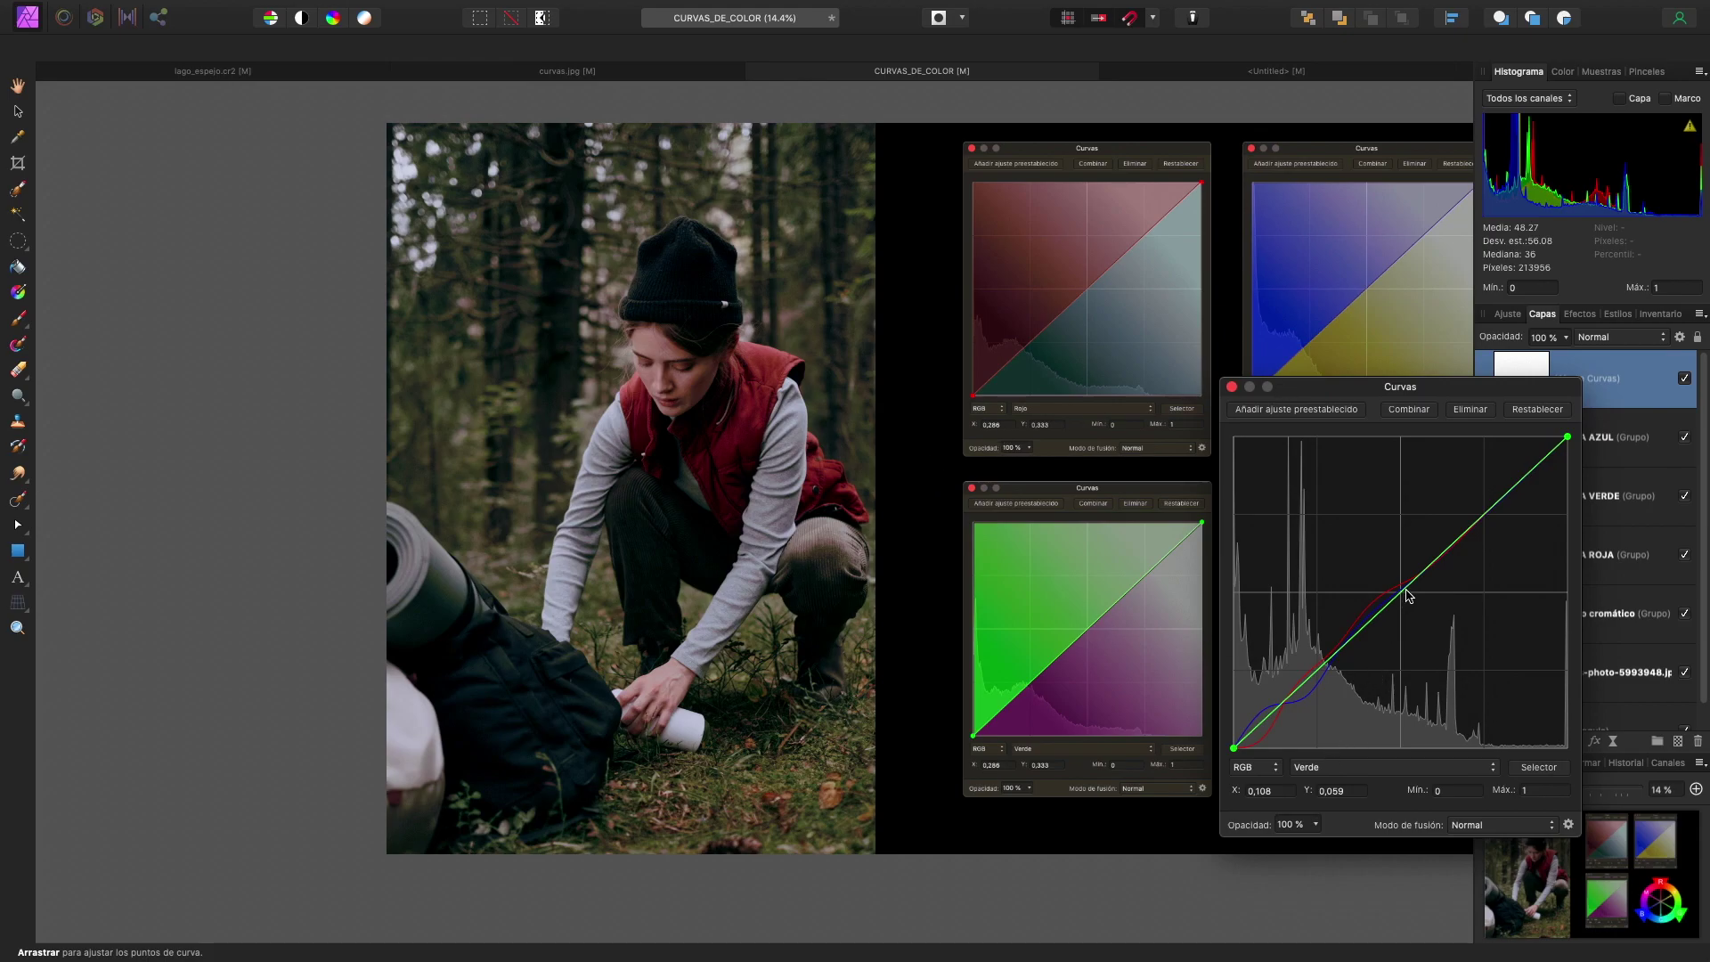
drag(1346, 650, 1356, 657)
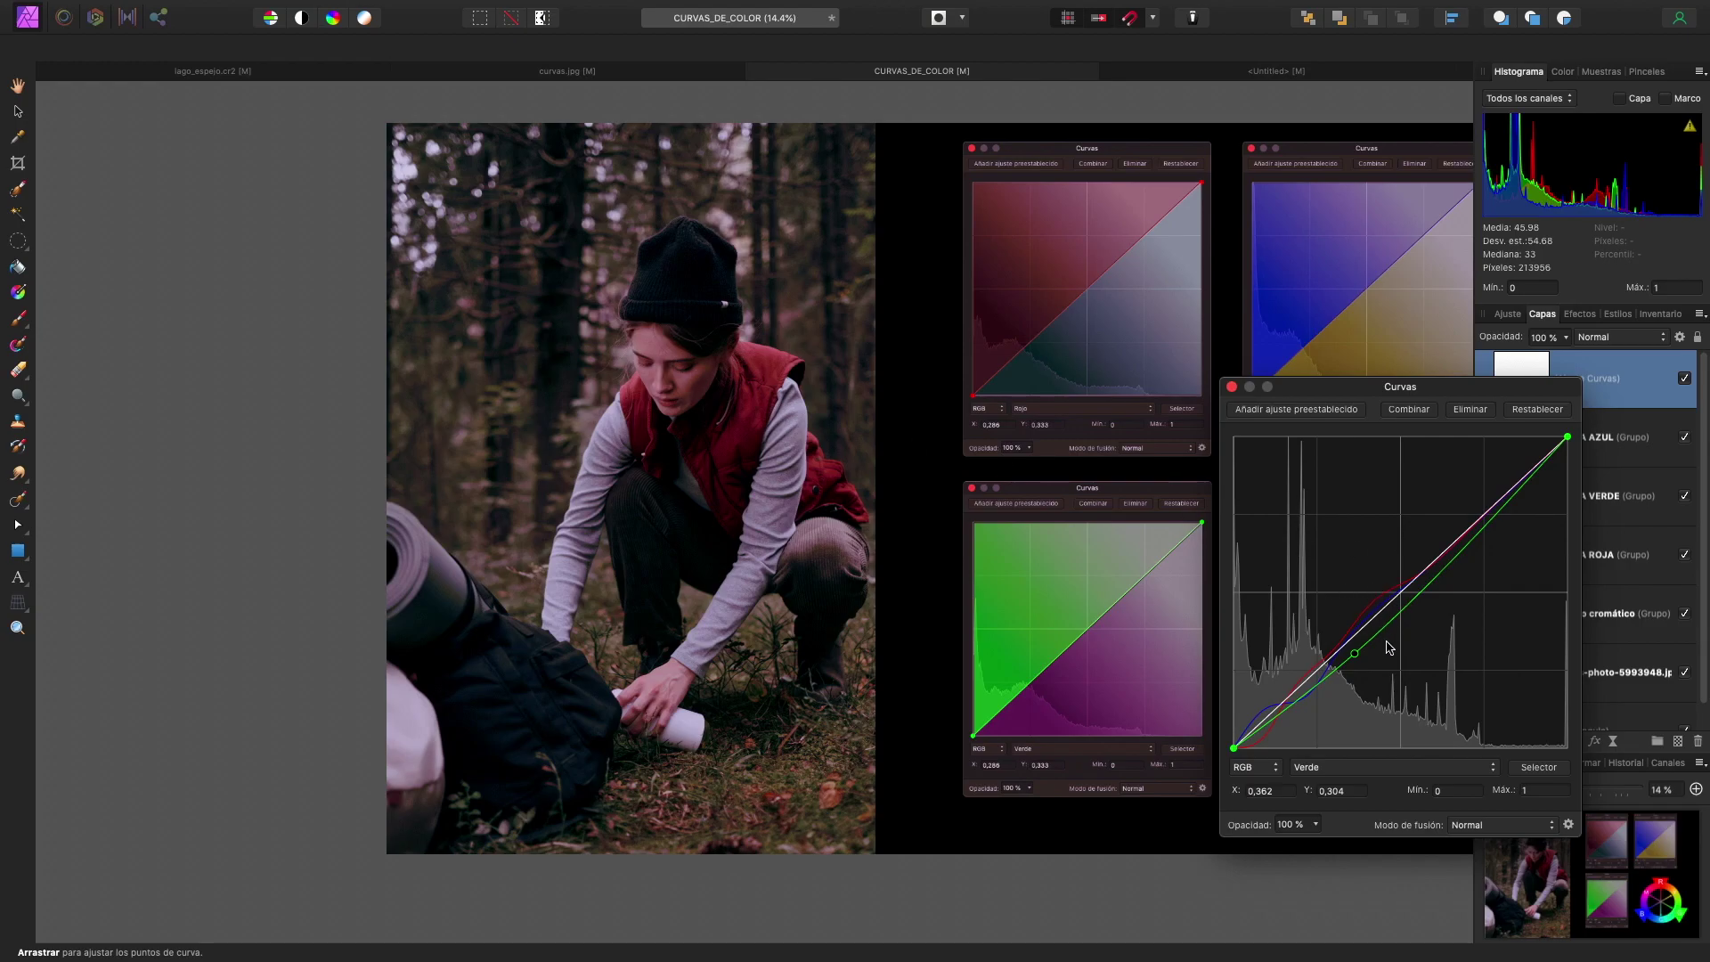
drag(1374, 643, 1370, 633)
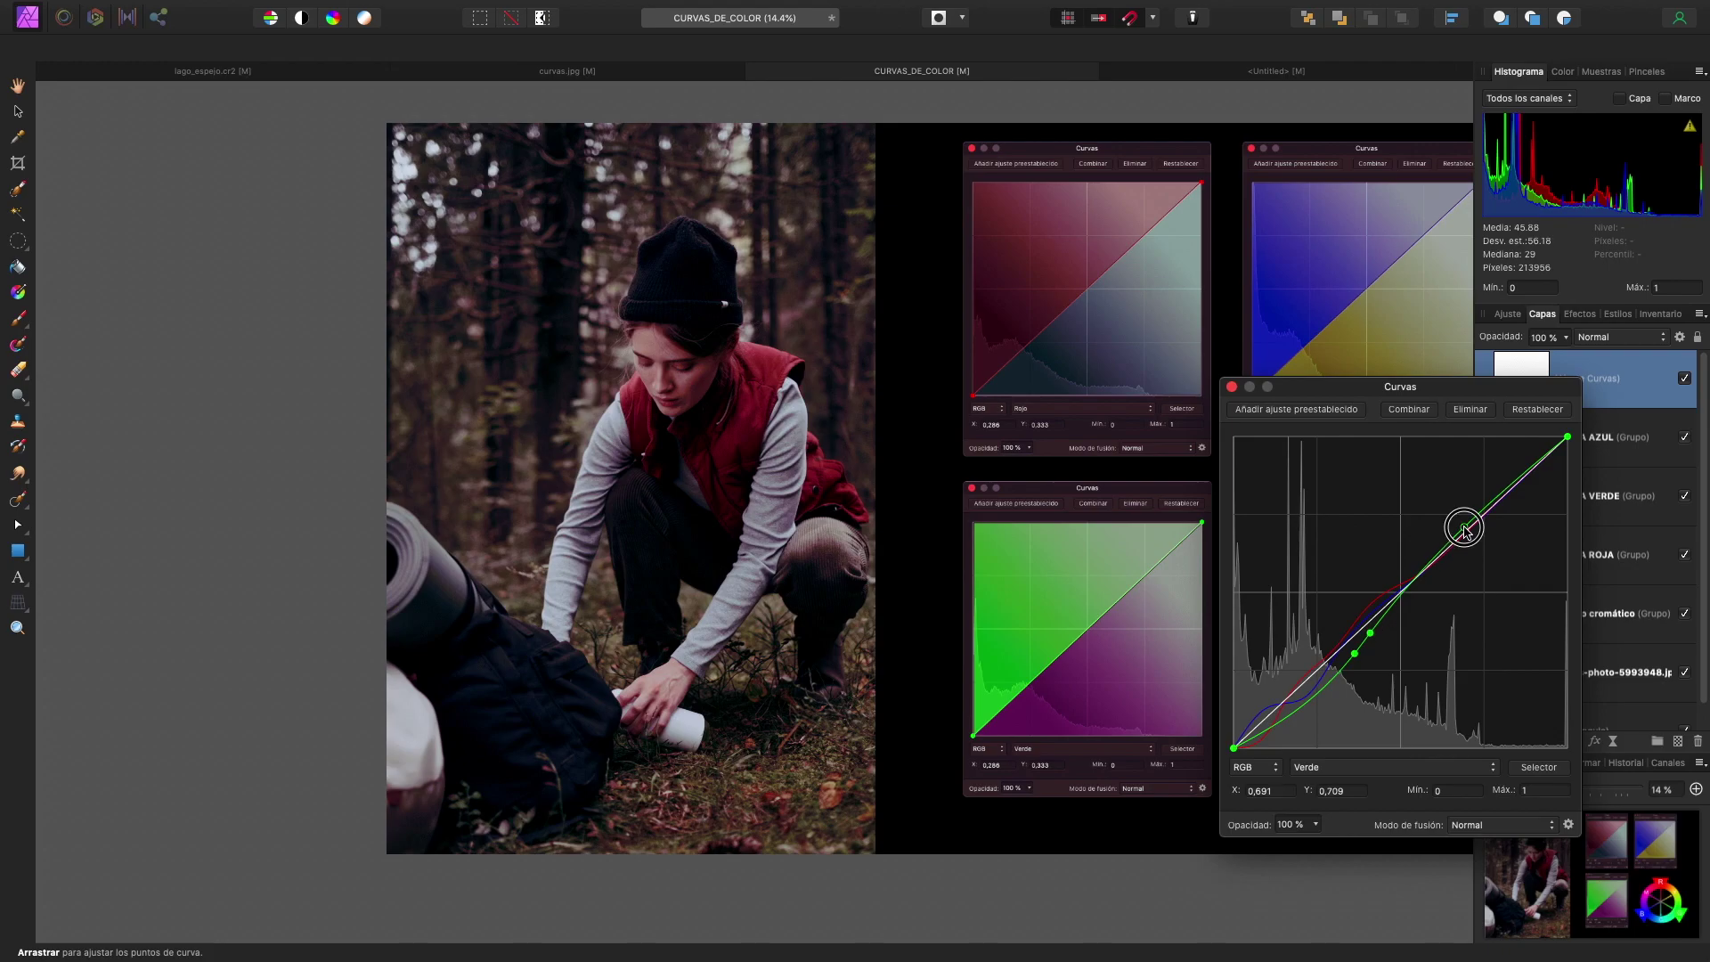
Add highlight and midtone points on the green curve and dip its lower midtones below the diagonal
click(1467, 531)
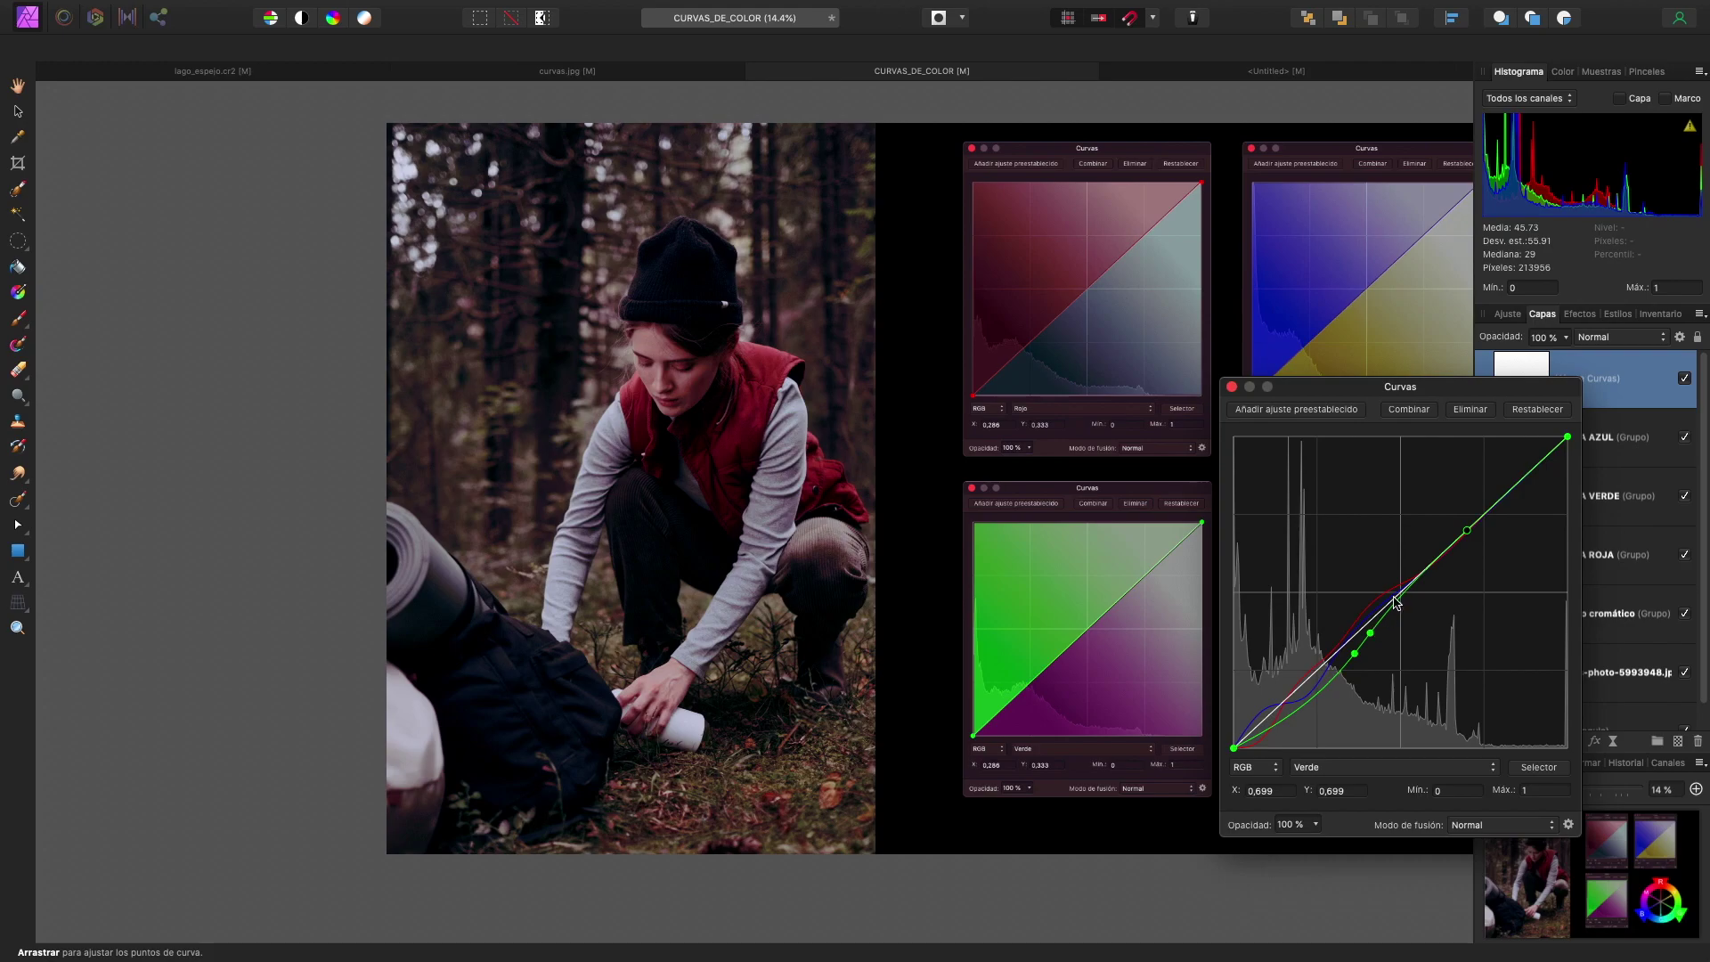
click(1369, 631)
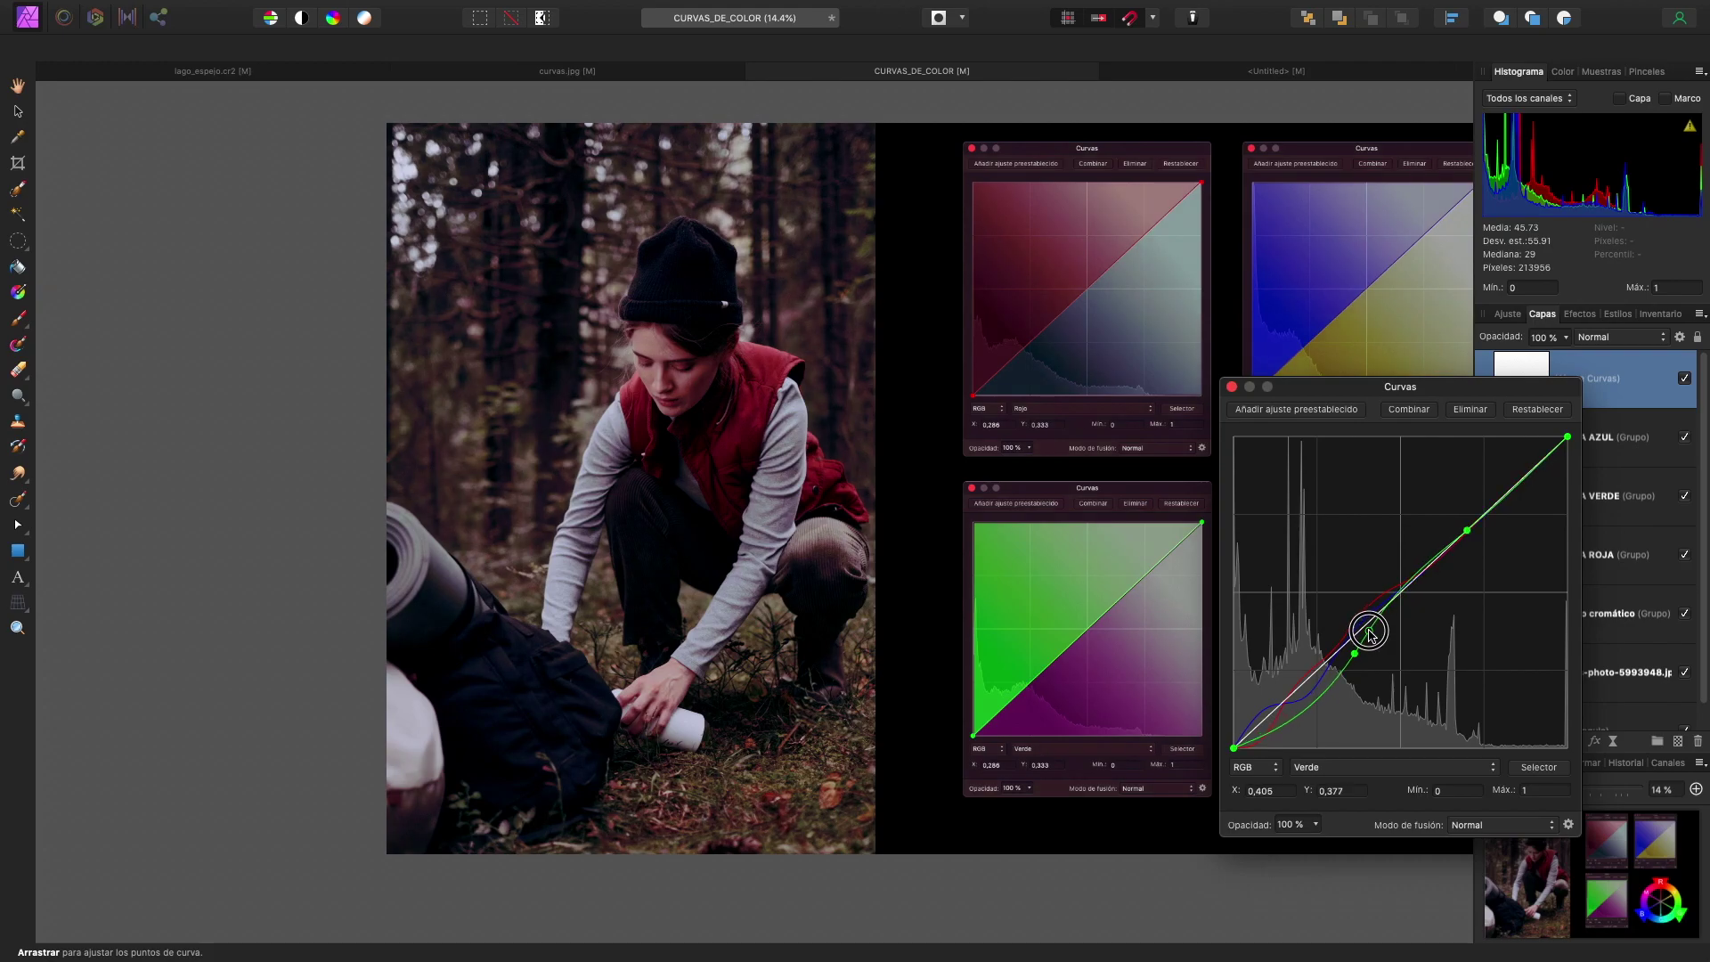
click(1404, 589)
mouse_move(1355, 655)
mouse_down()
mouse_move(1343, 663)
mouse_move(1360, 641)
mouse_up()
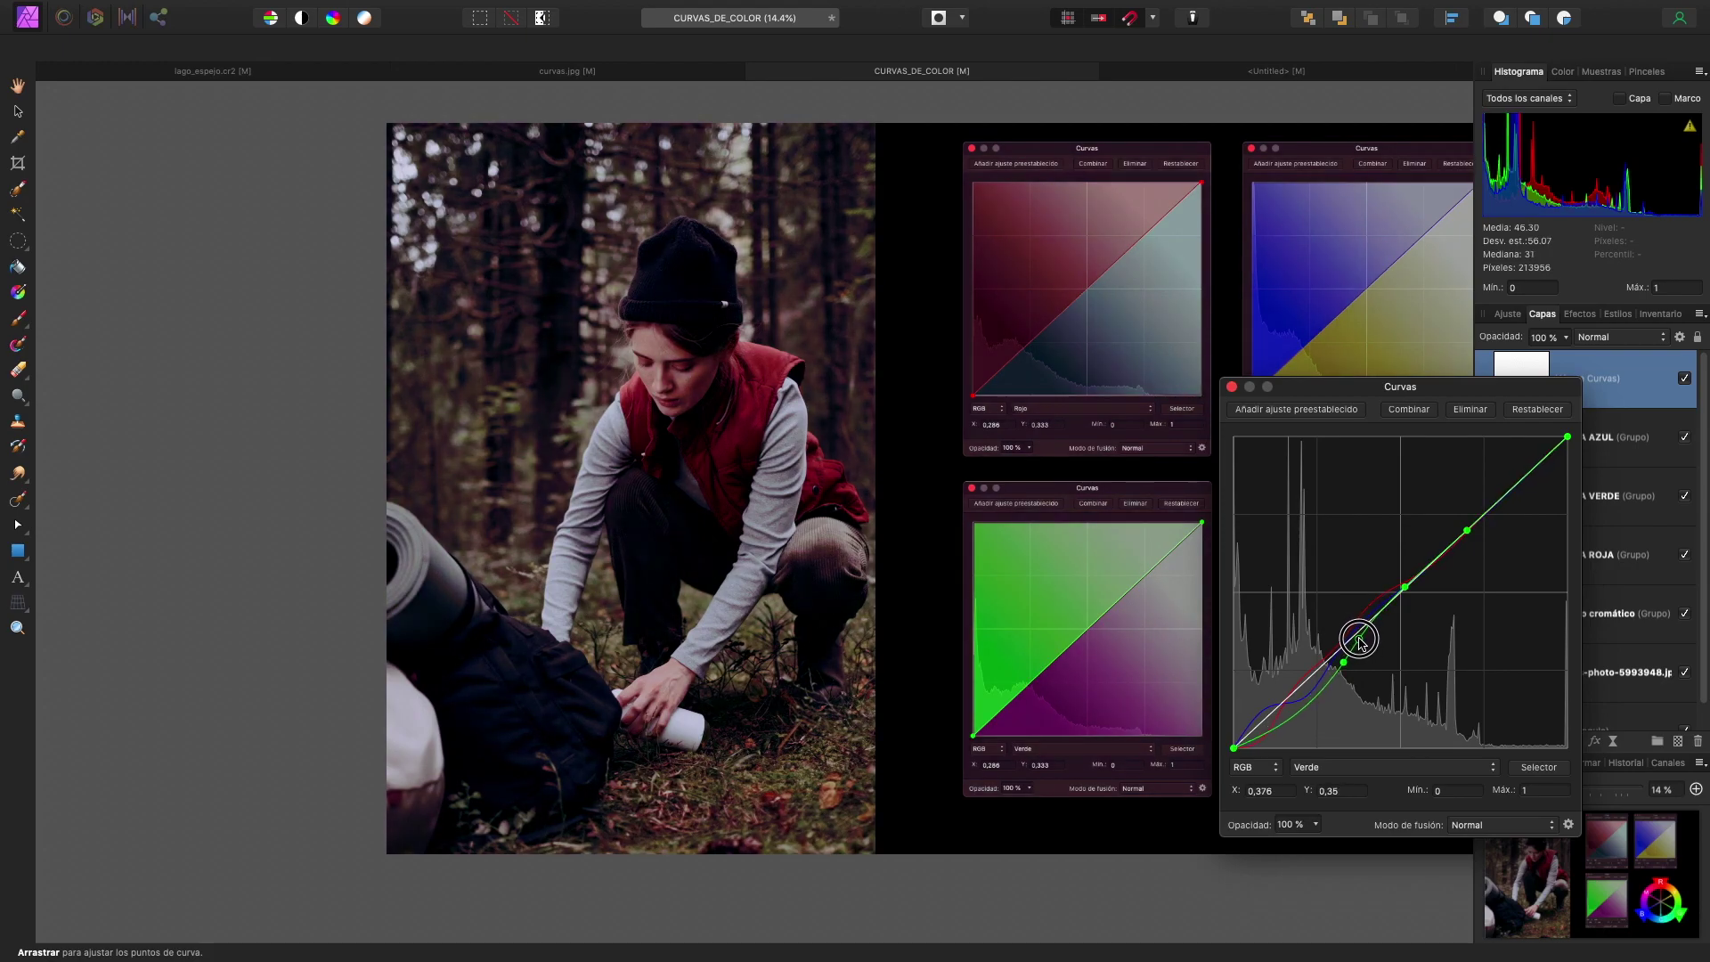
click(1381, 614)
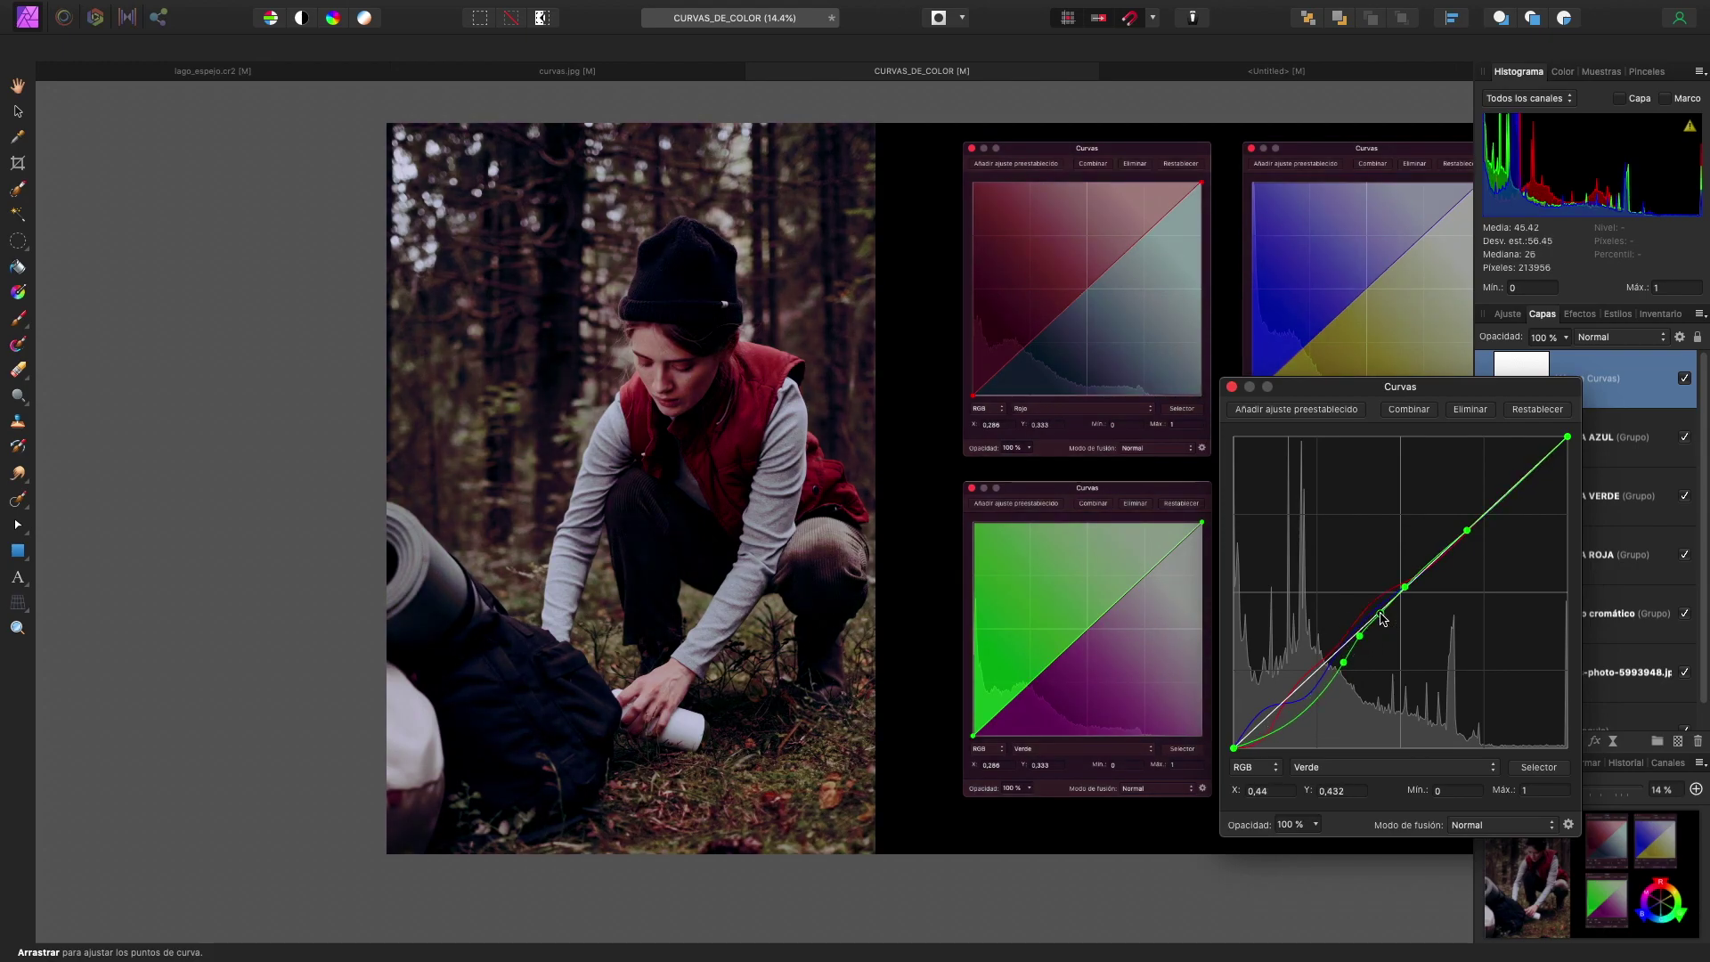
drag(1348, 666, 1340, 665)
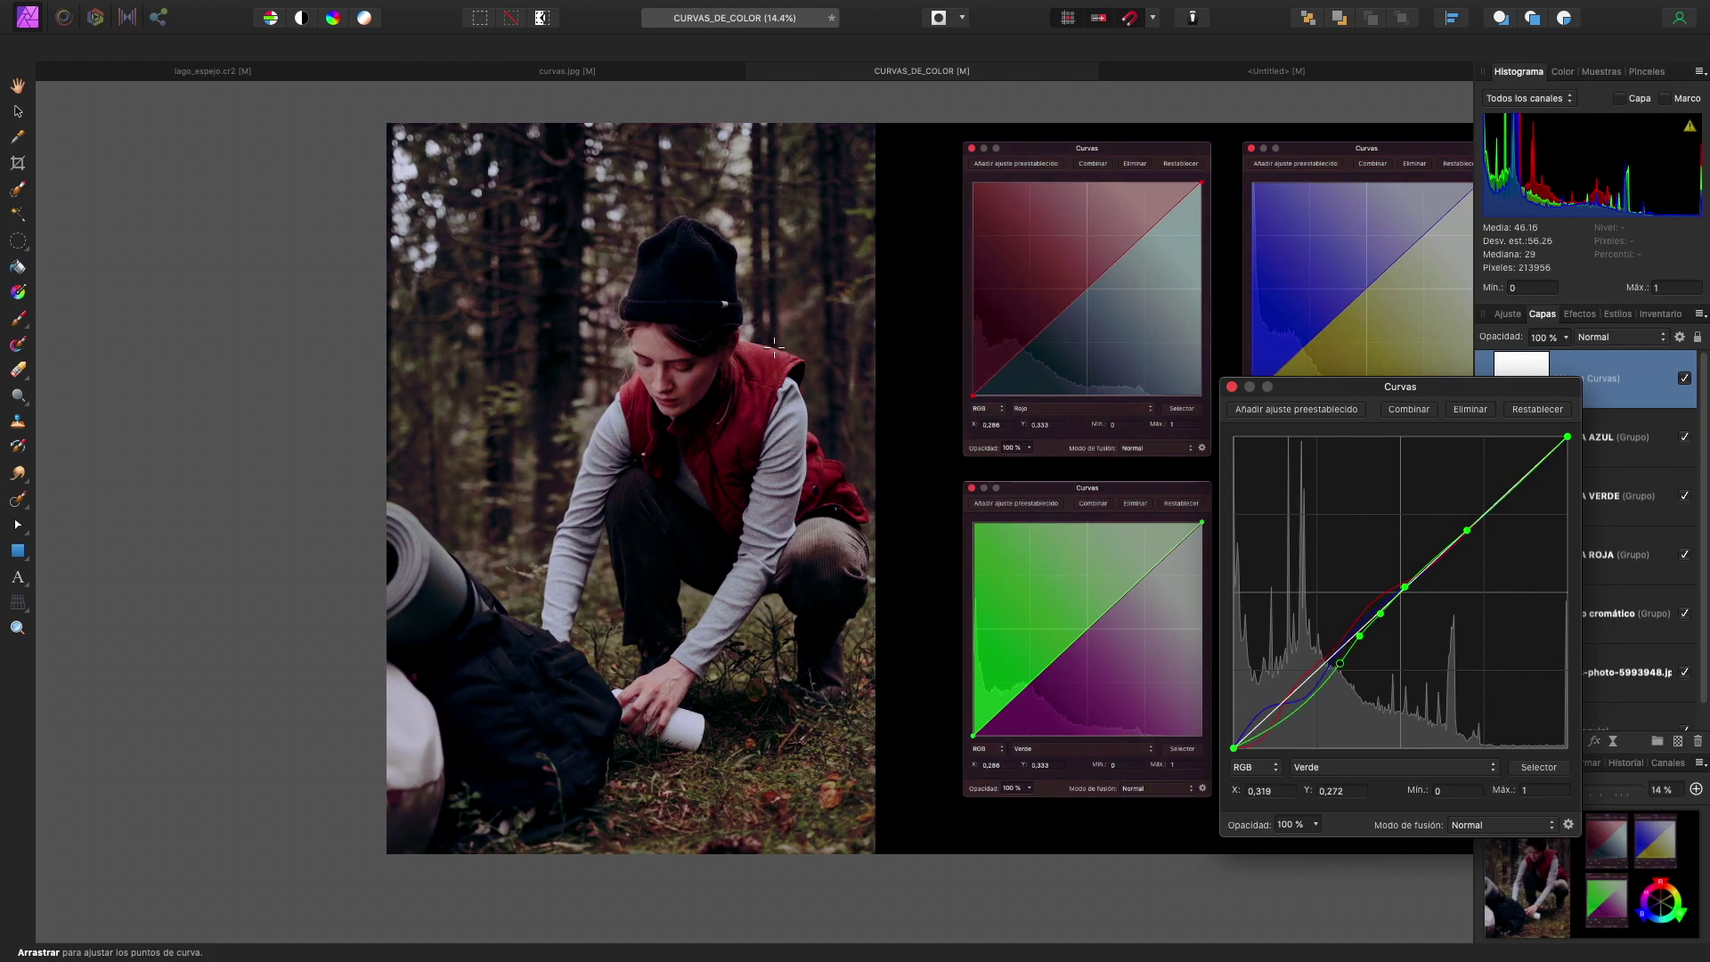
On the master curve, lift the black point for faded shadows, add a midtone point and slightly raise highlights
click(1302, 767)
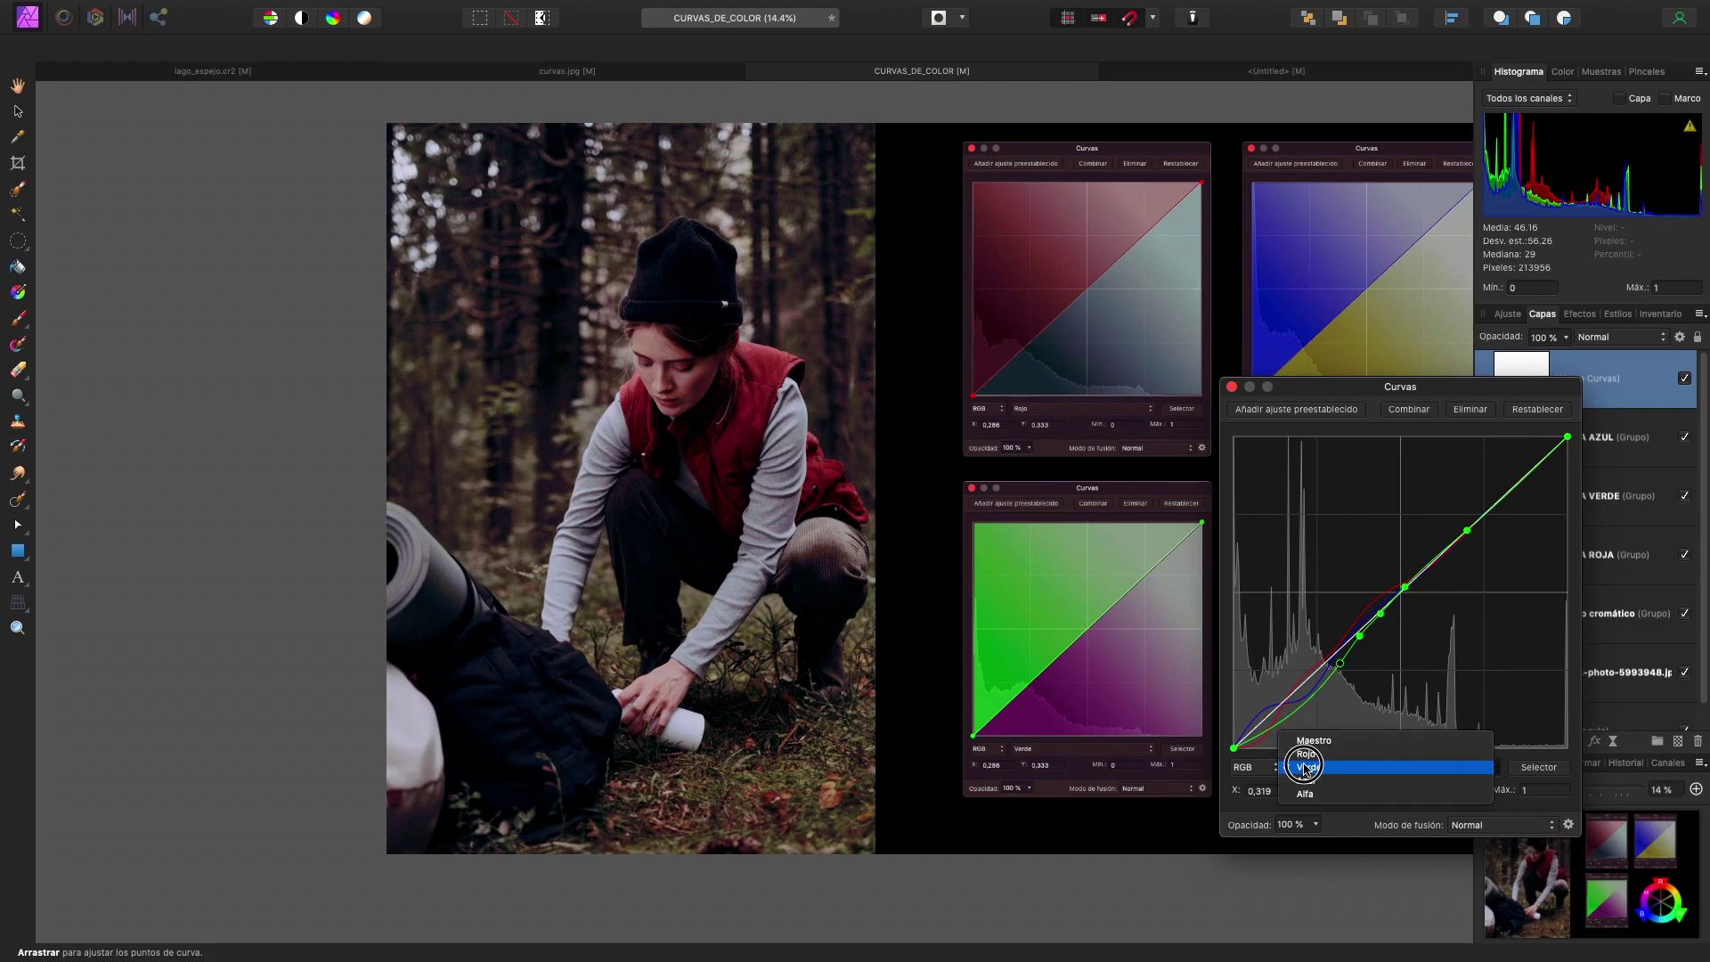
click(1319, 741)
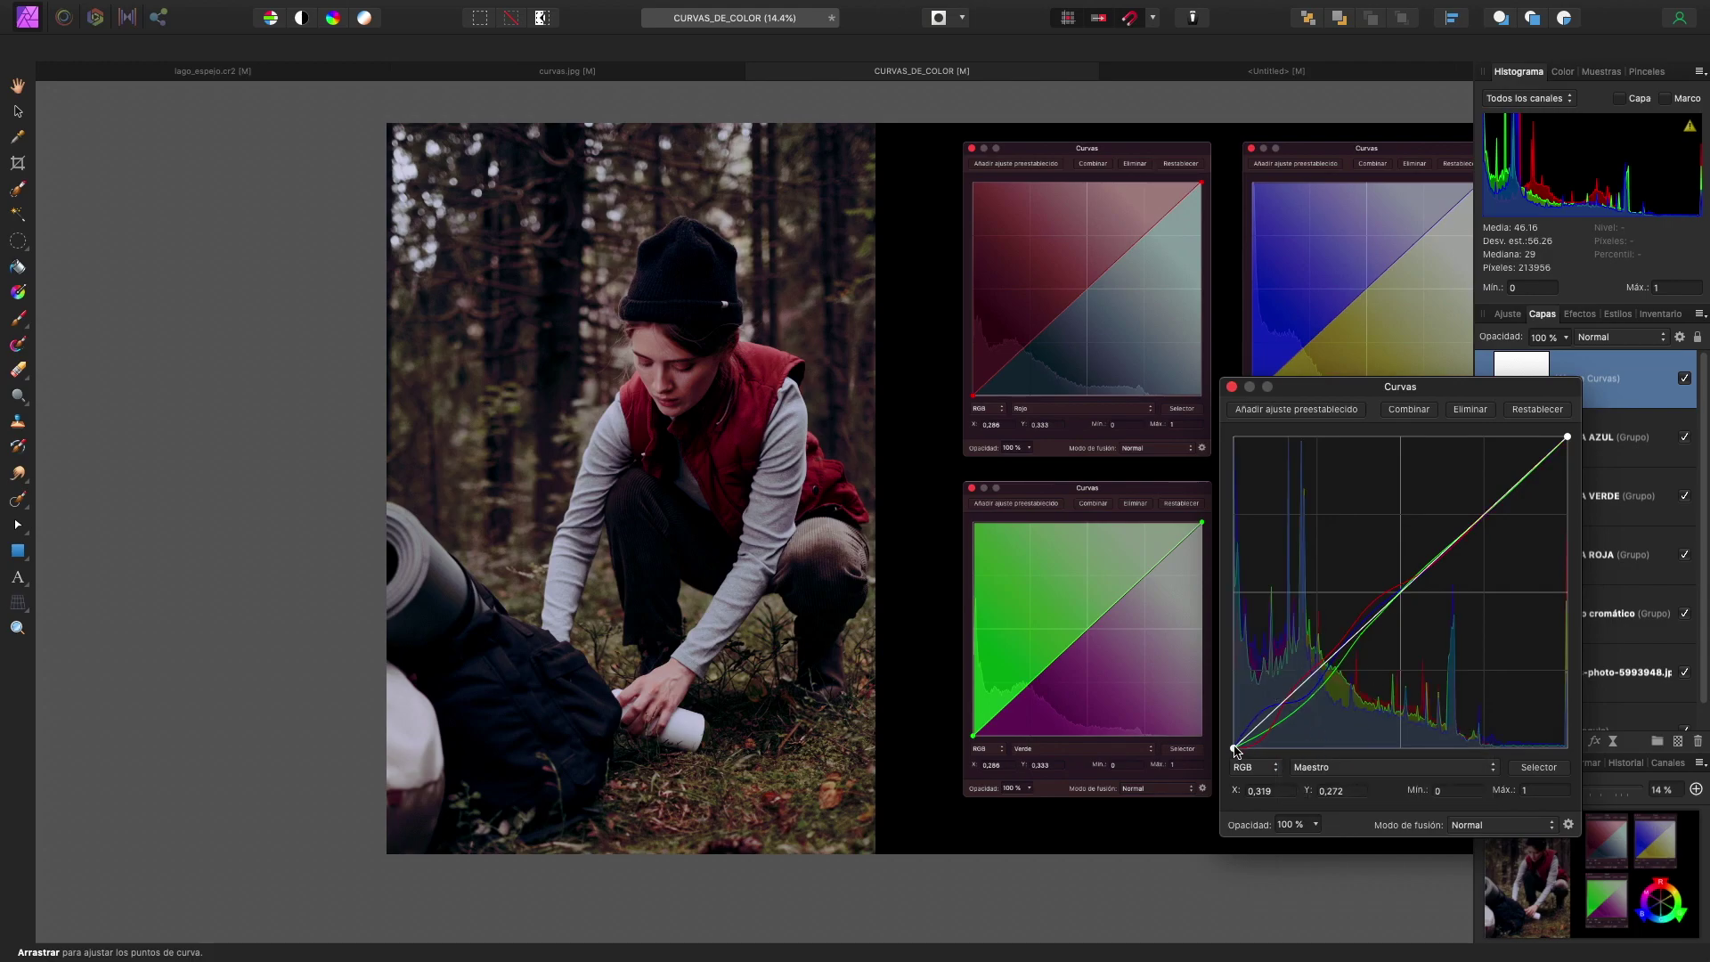
drag(1235, 749, 1239, 726)
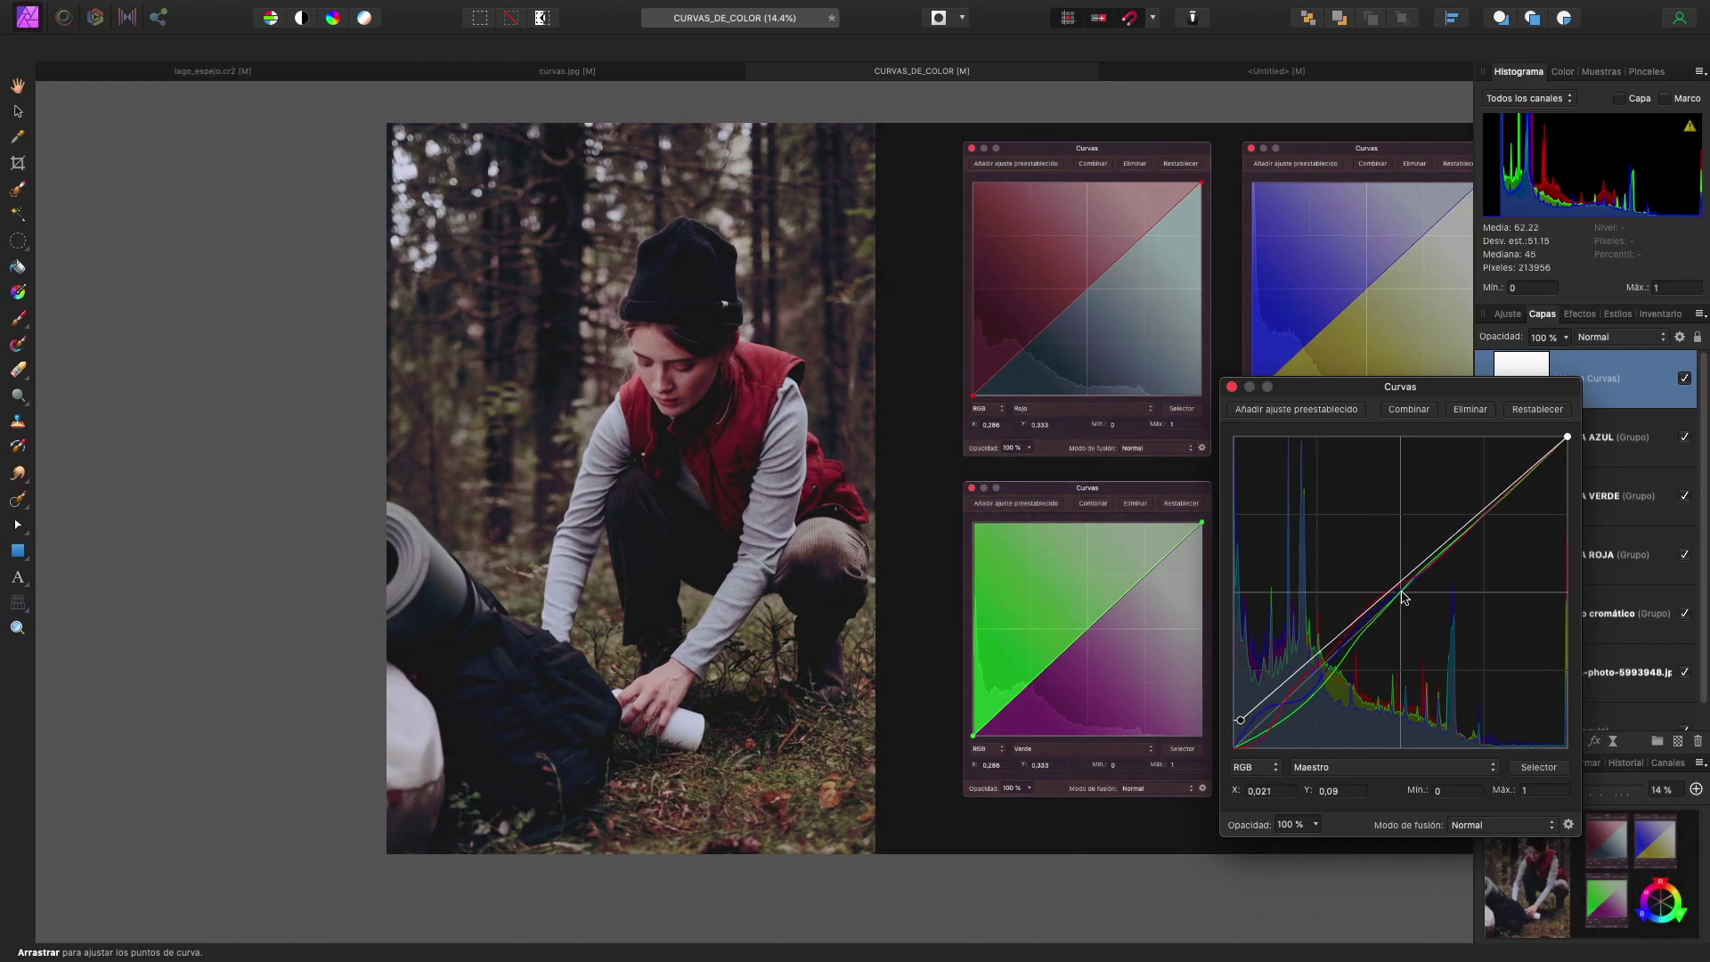
drag(1405, 597, 1397, 593)
drag(1513, 492, 1502, 486)
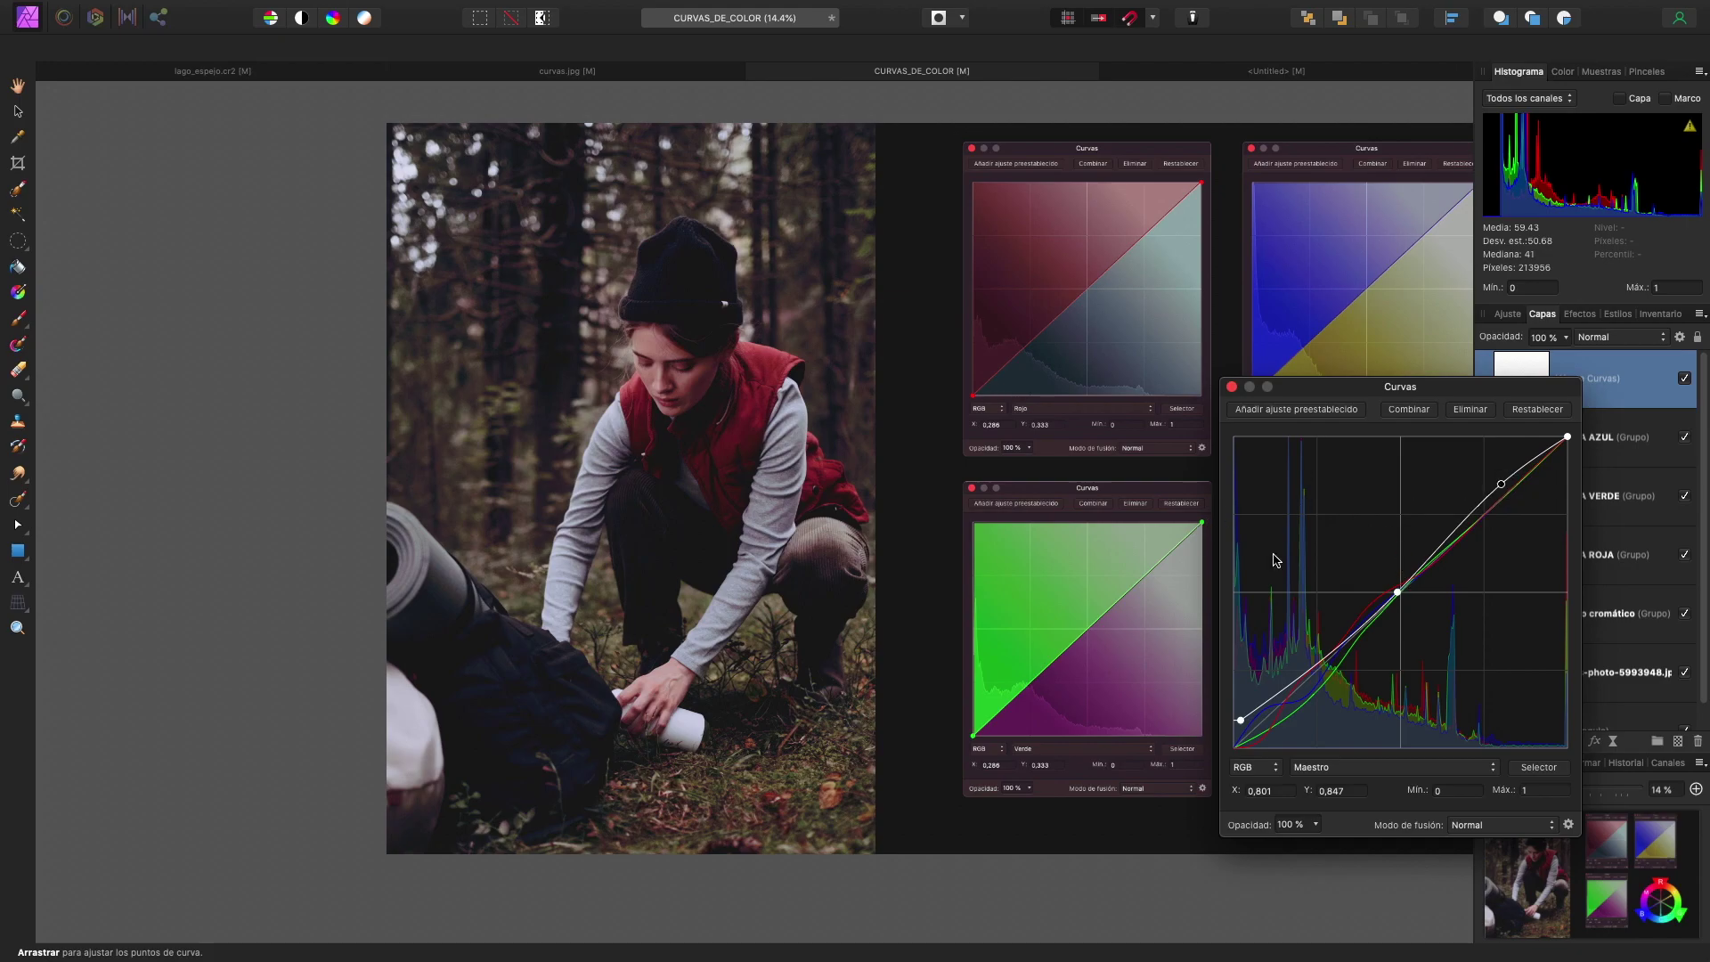
Close the Curves dialog and toggle the Curves layer's visibility repeatedly to compare before and after
click(1232, 386)
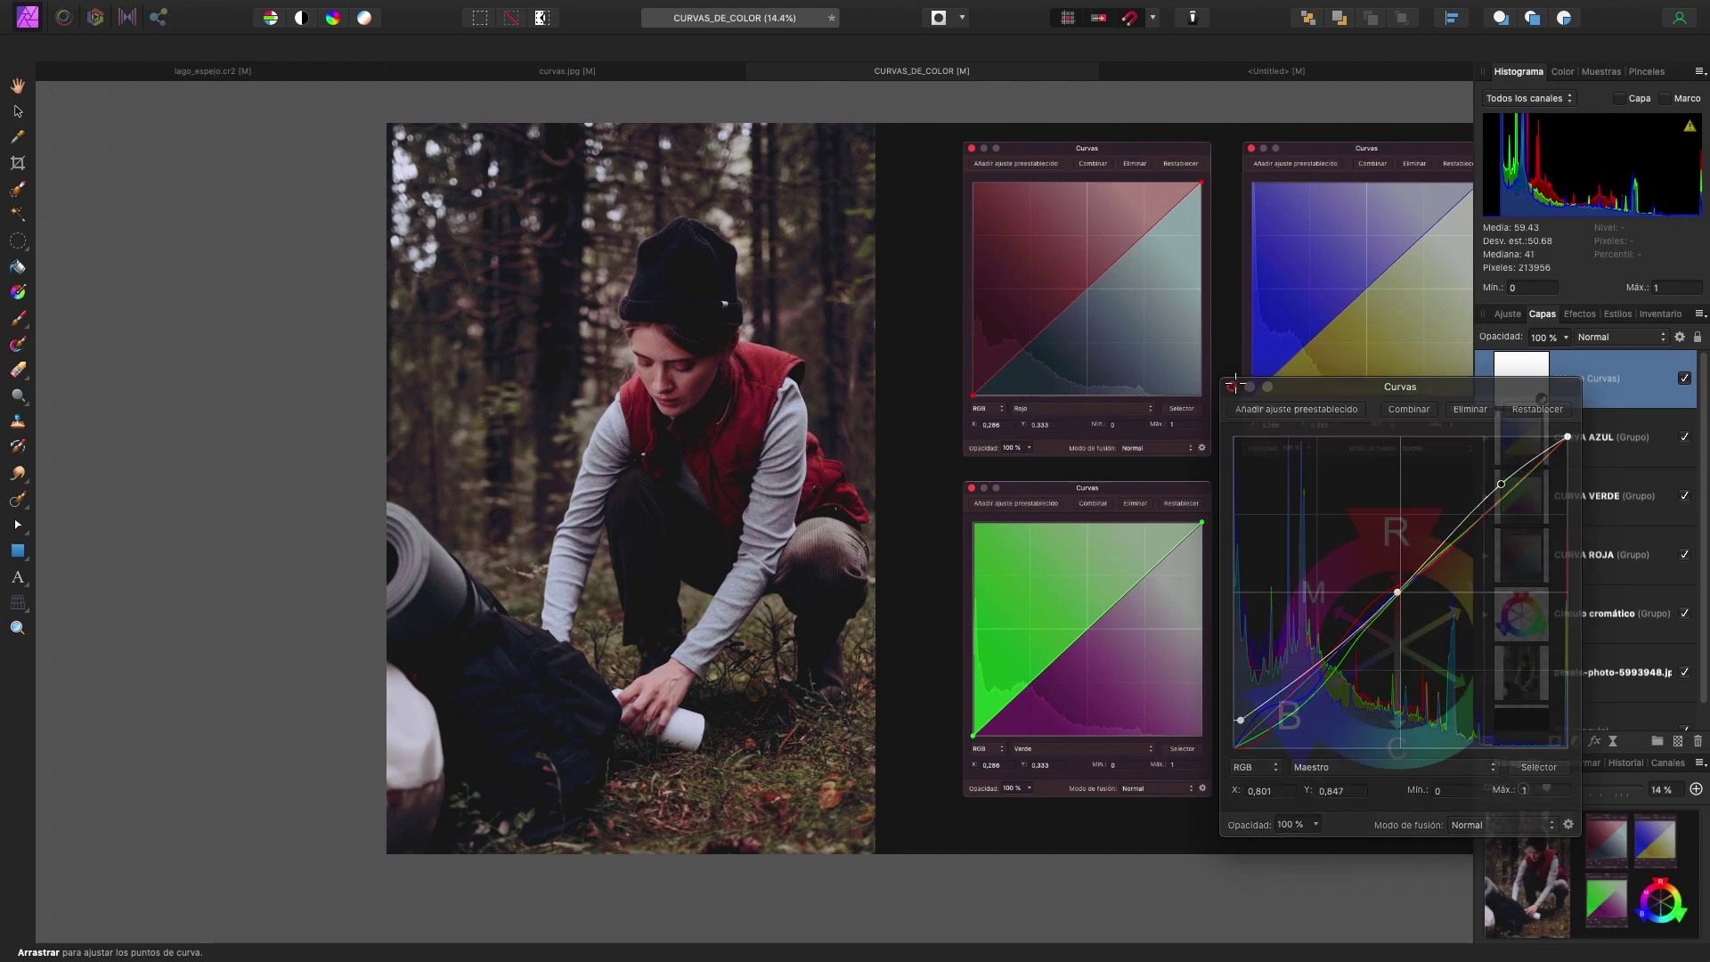
click(1684, 379)
click(1684, 379)
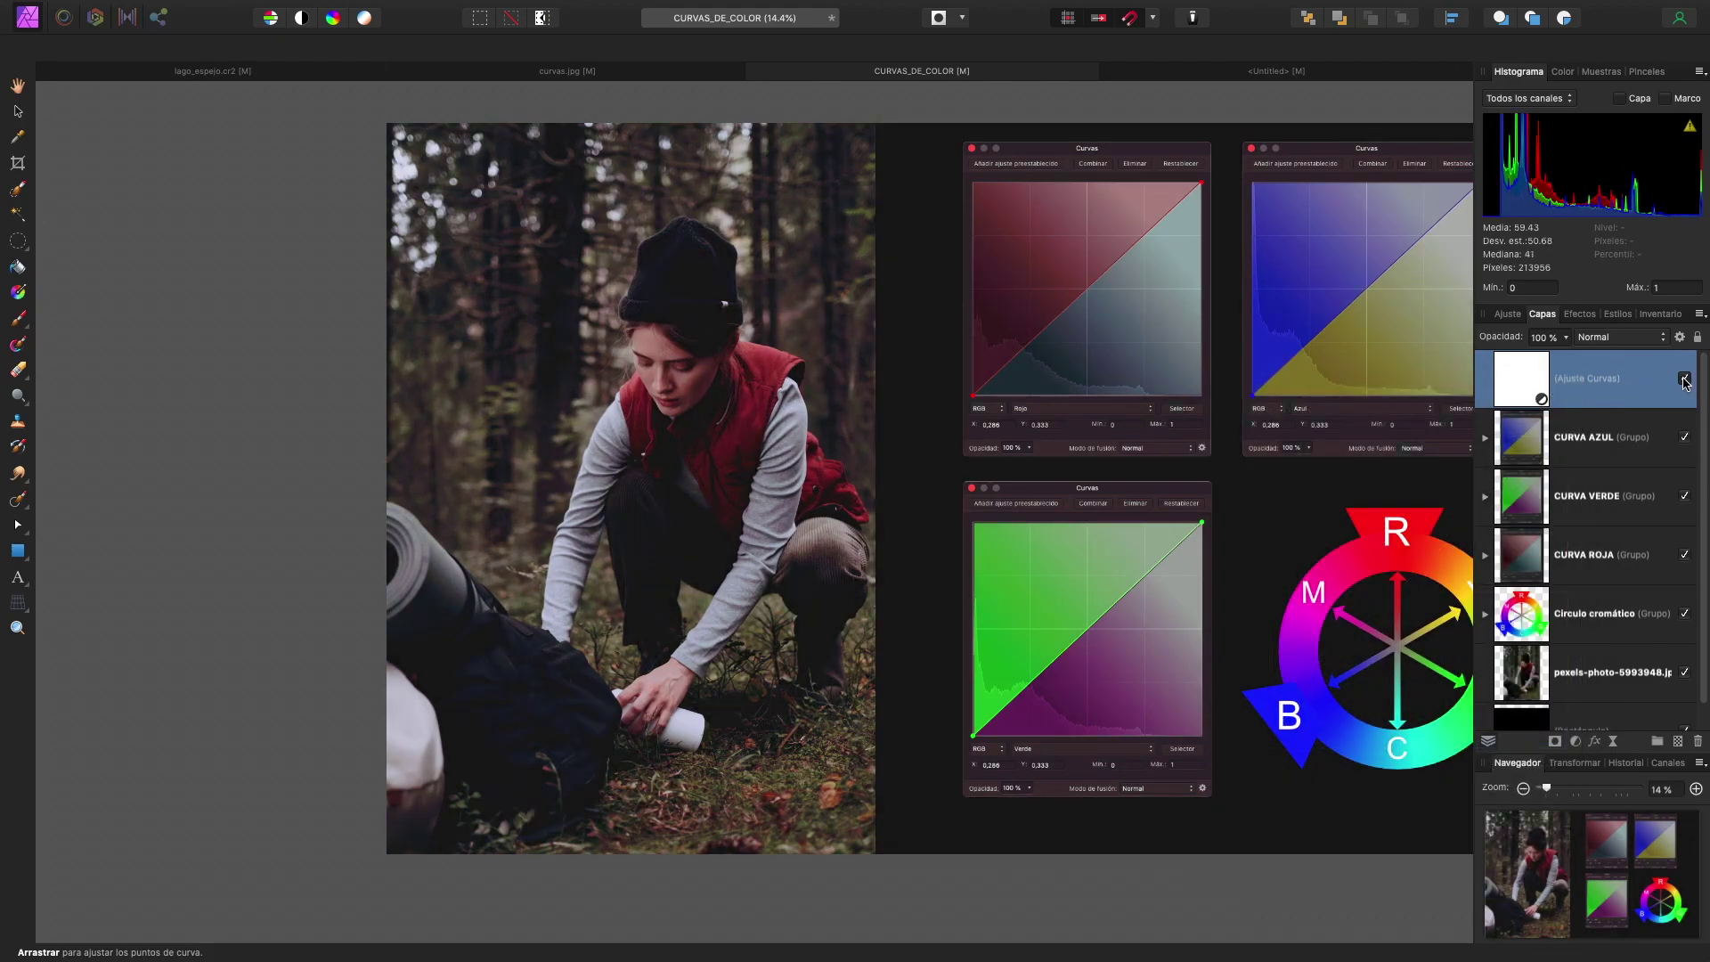
click(1684, 379)
click(1684, 379)
click(1685, 379)
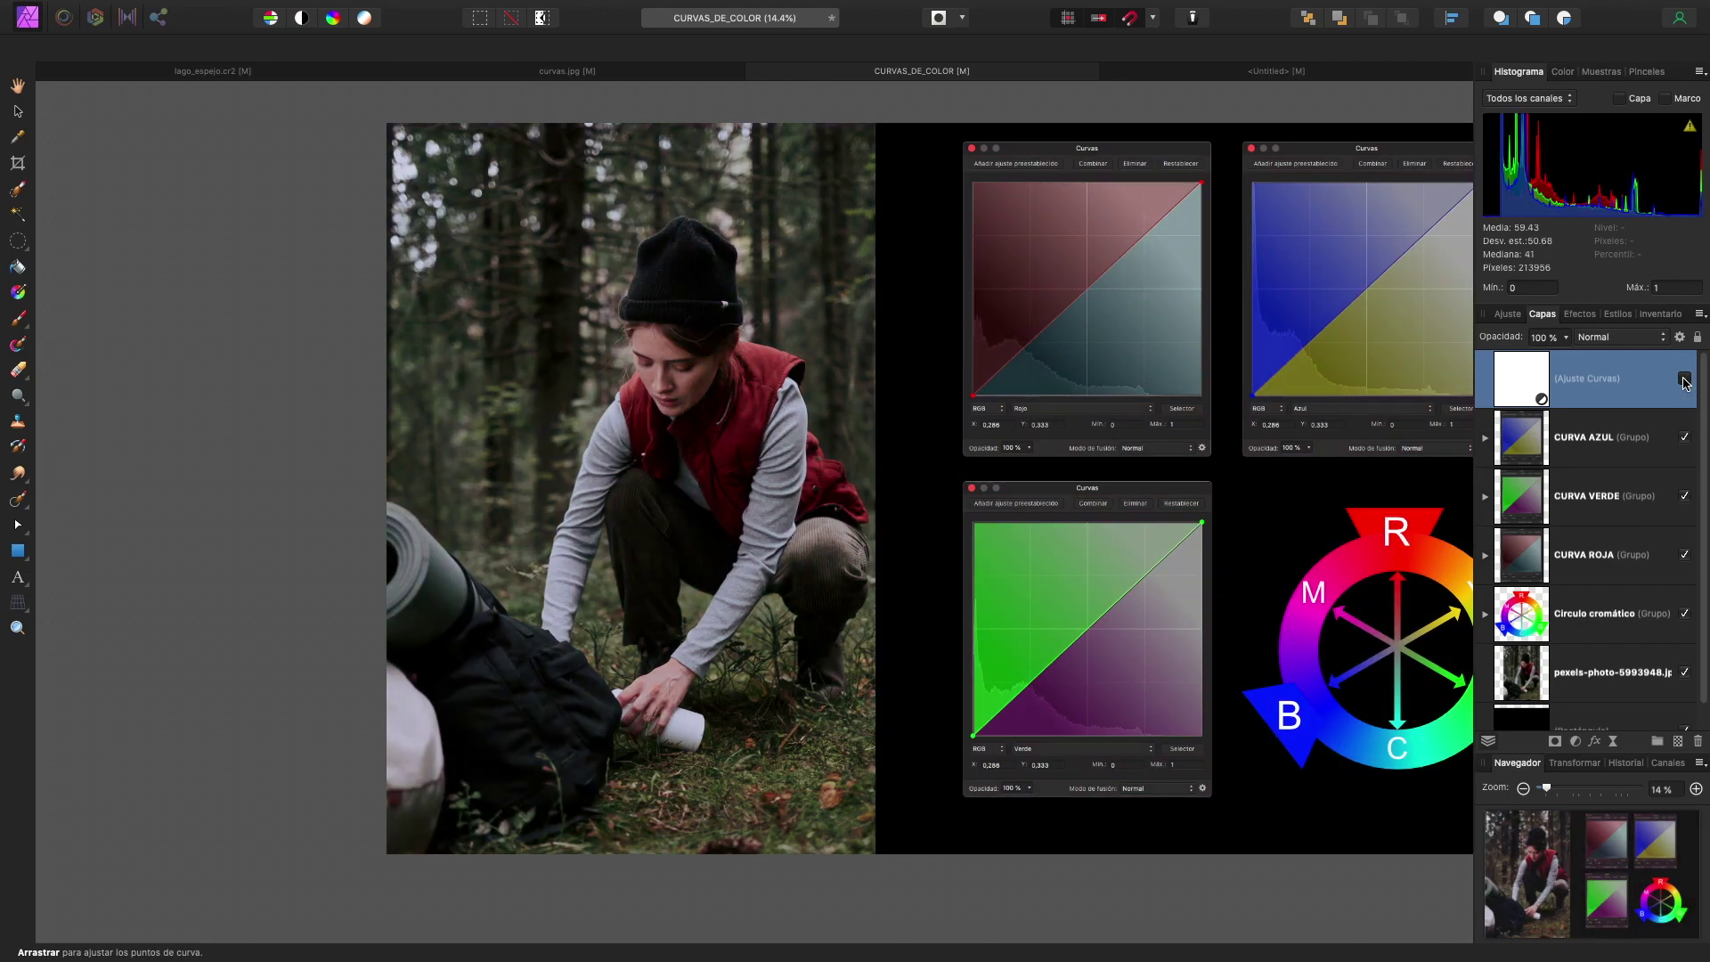
scroll(726, 412, up, 1)
scroll(725, 412, up, 1)
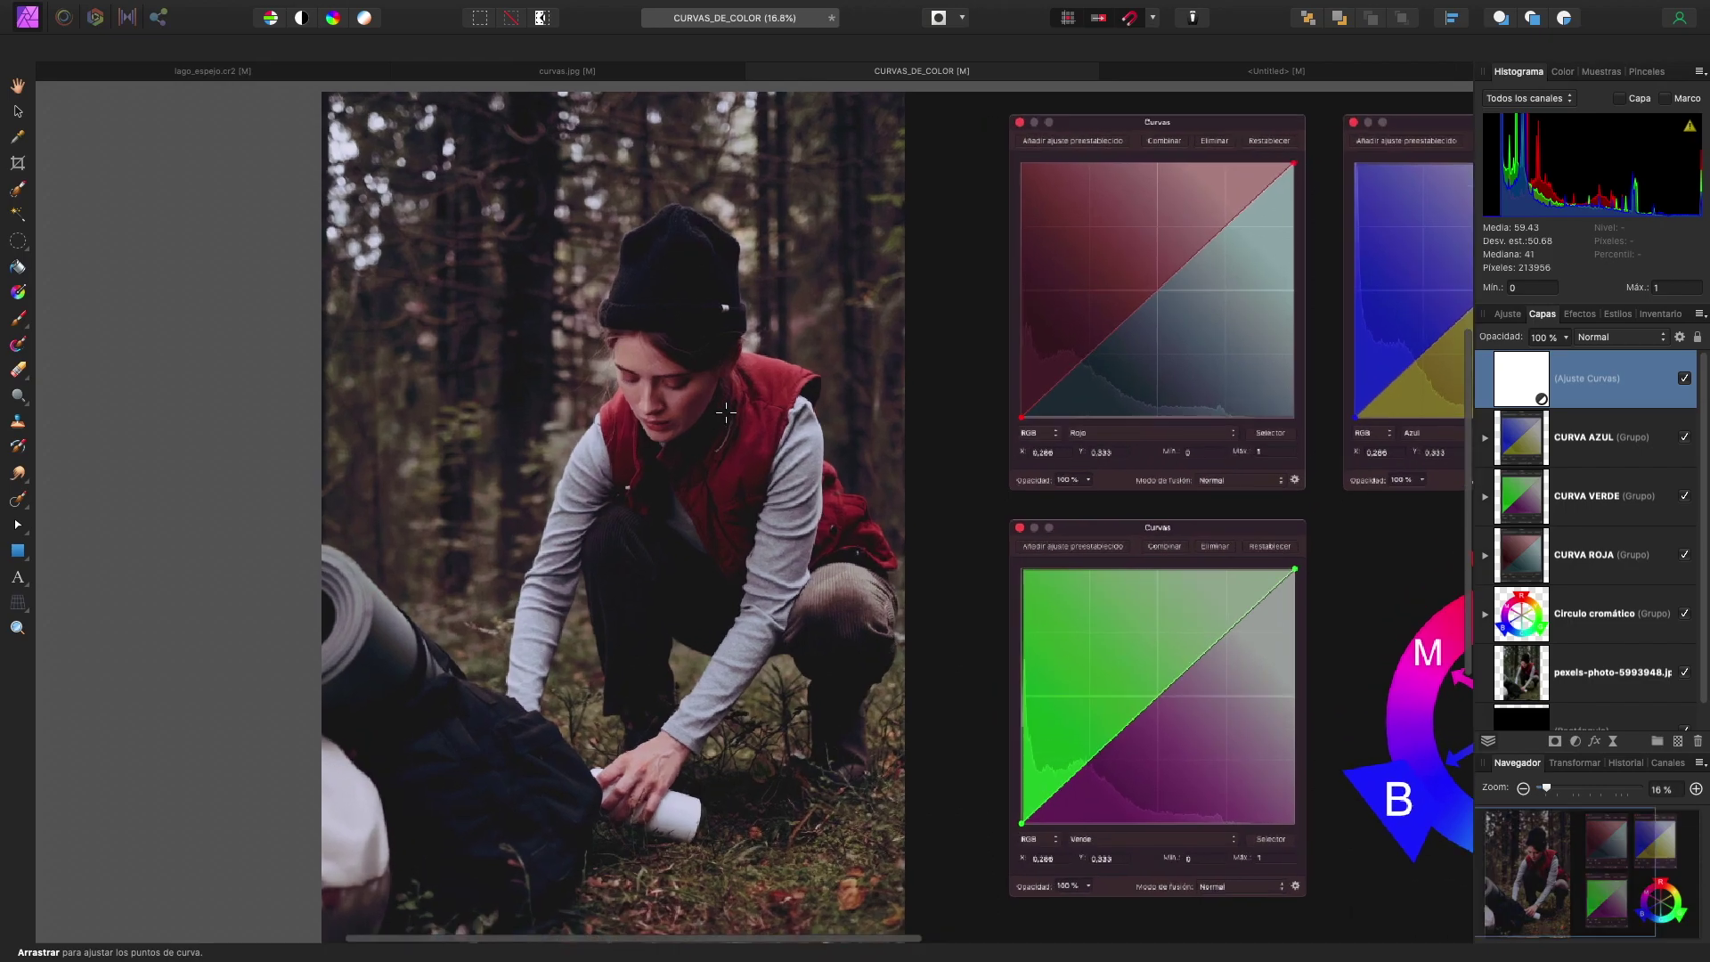
scroll(725, 411, up, 1)
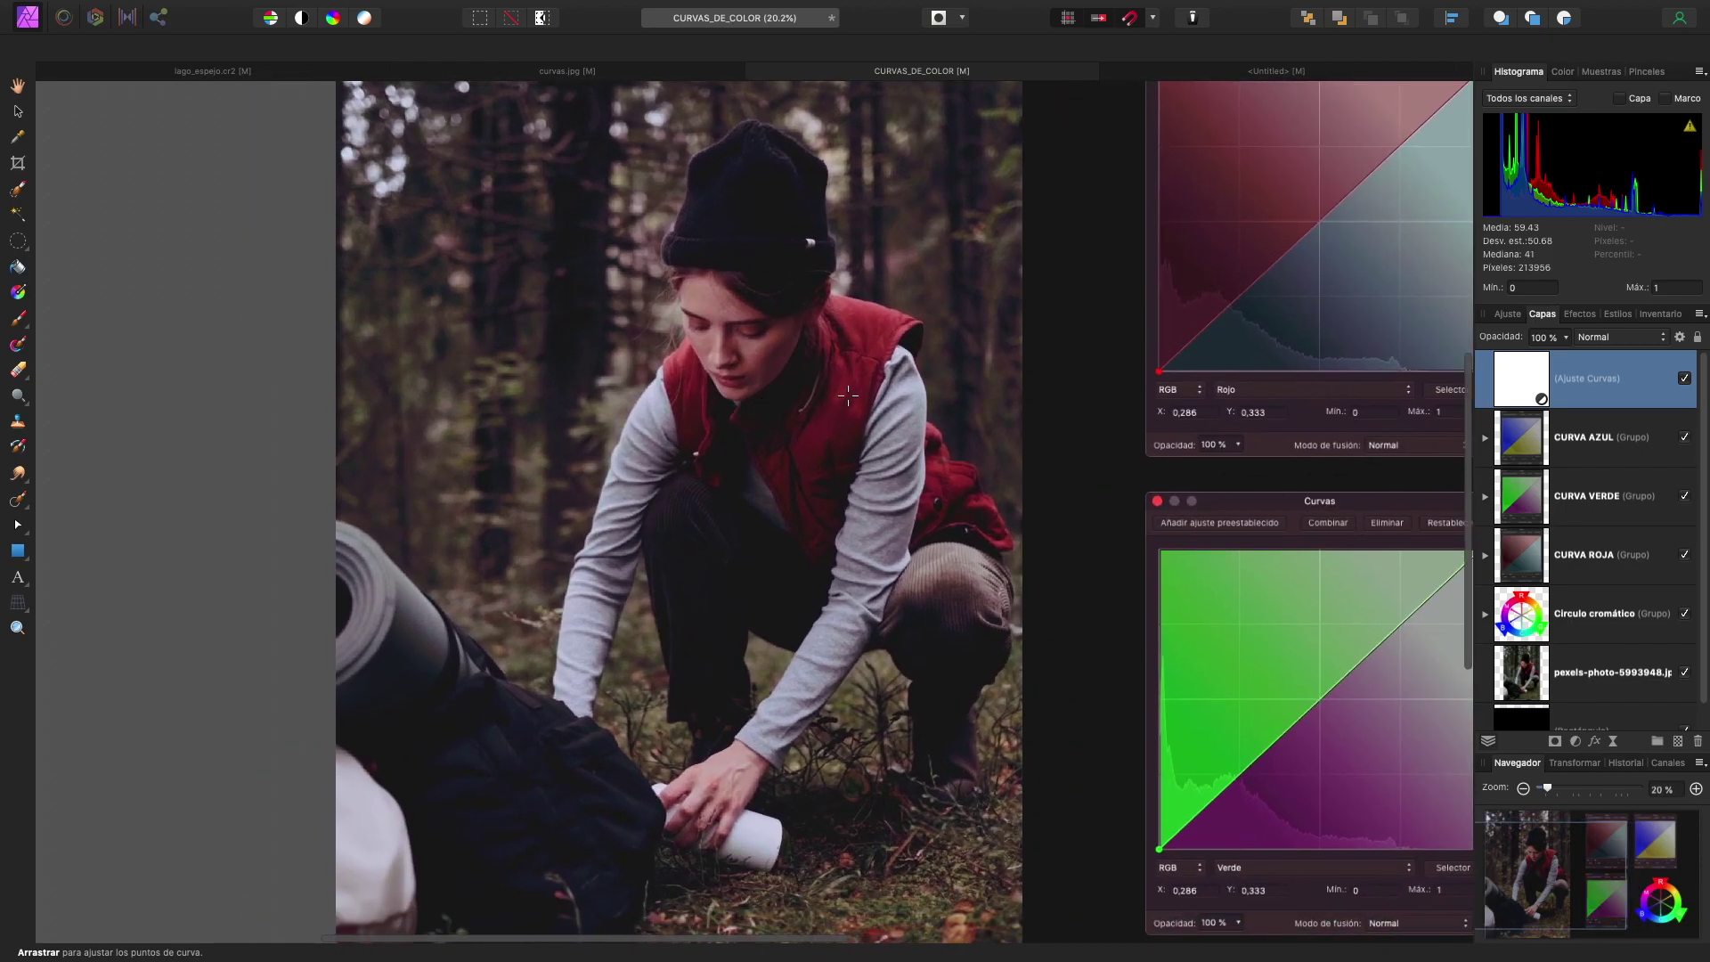